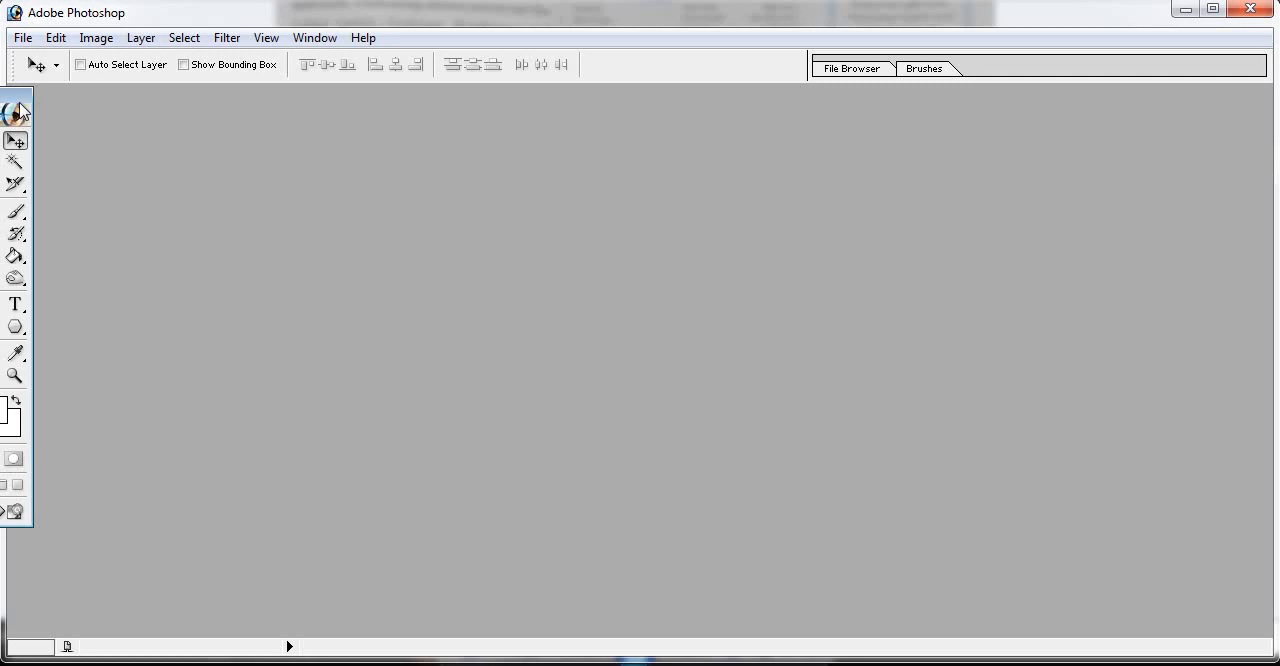
# - Open tom jerry.jpg from the photo folder and place its window in the middle of the workspace, clear of the toolbox
pyautogui.moveTo(13, 103); pyautogui.dragTo(85, 118)
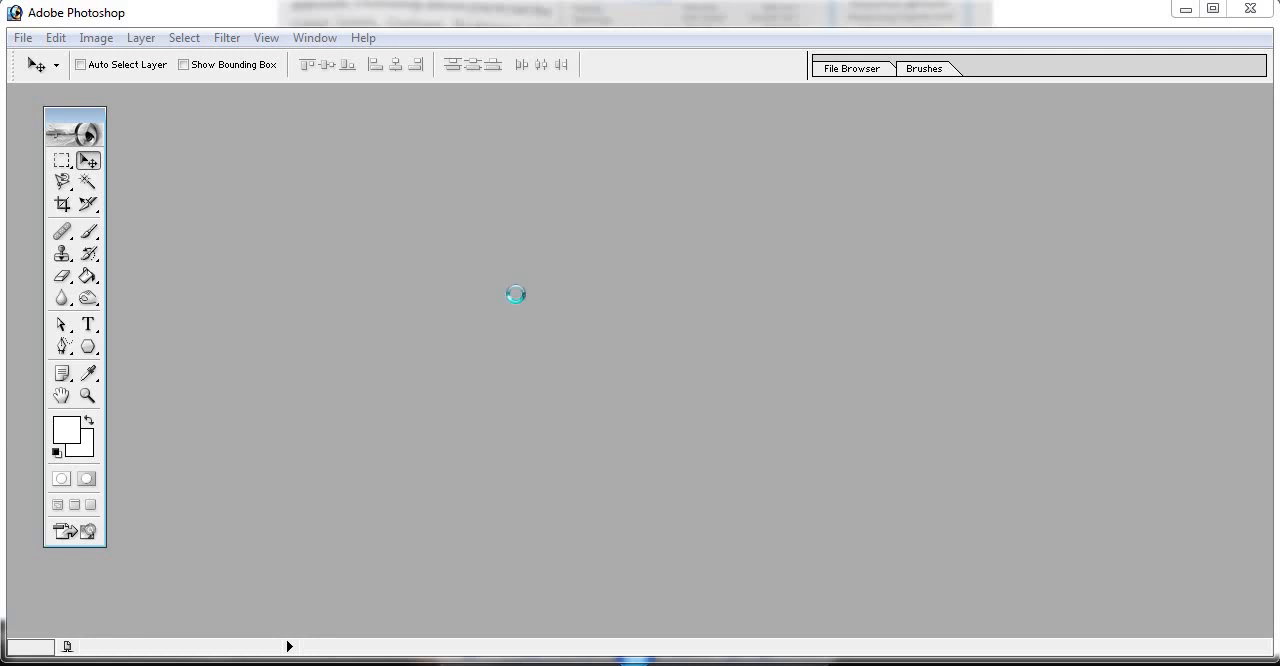
pyautogui.doubleClick(517, 296)
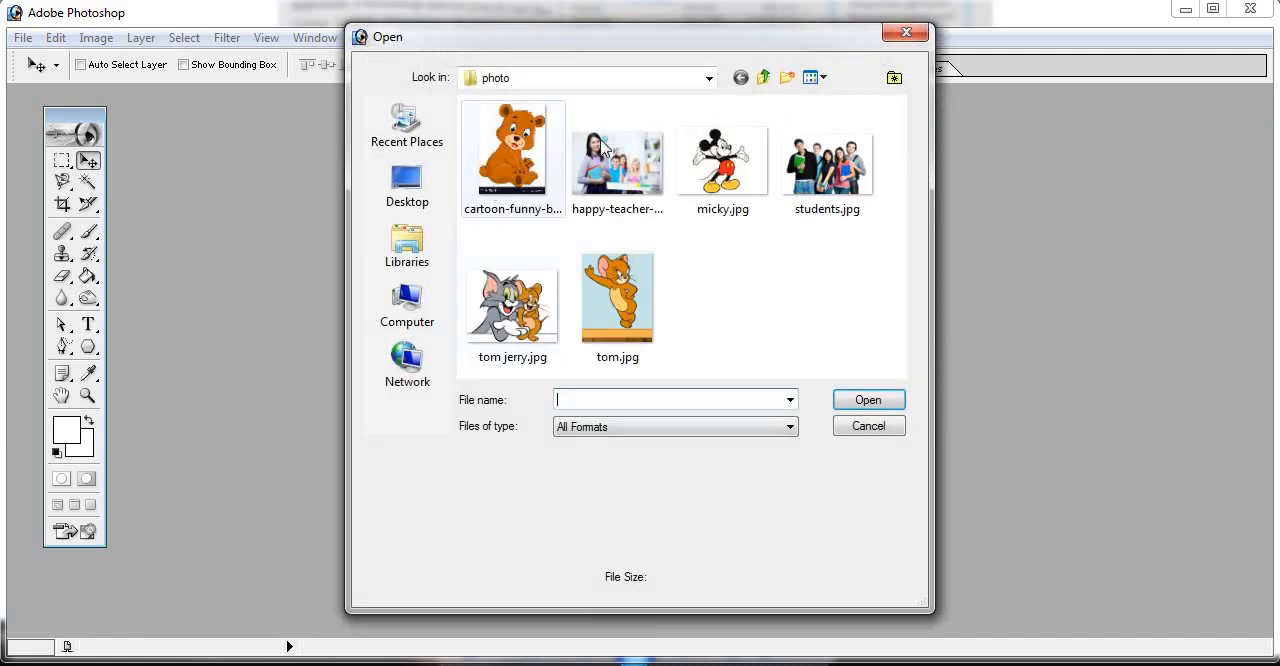
pyautogui.click(512, 305)
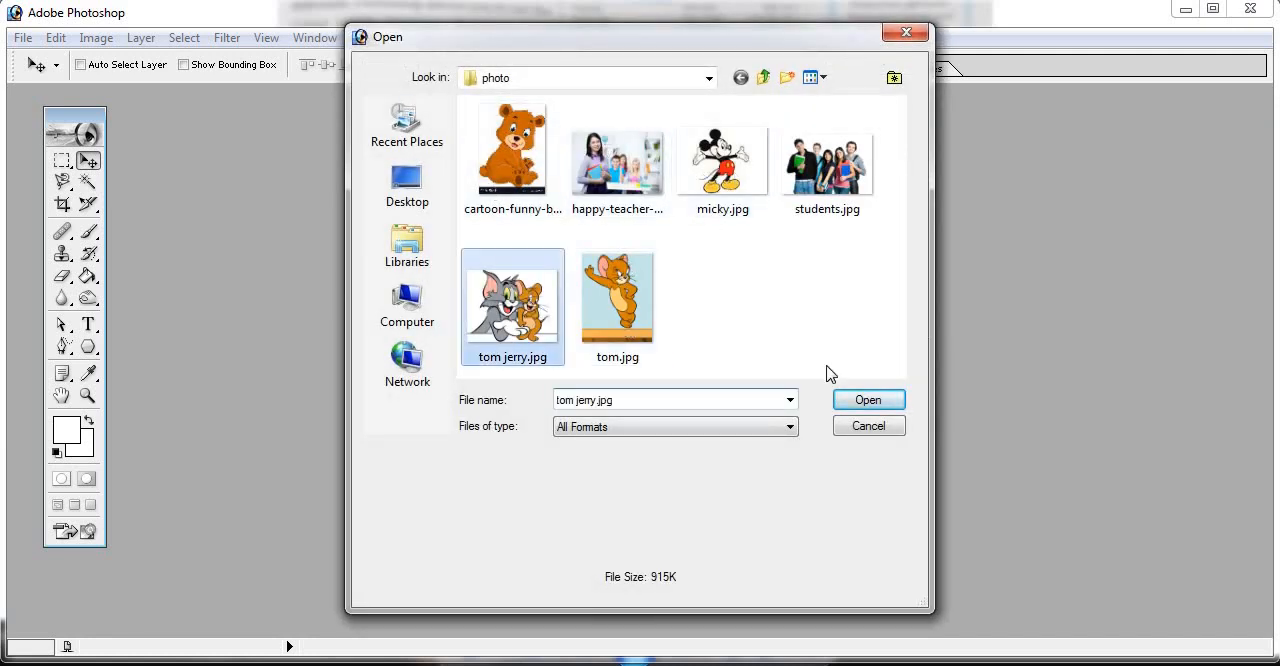
pyautogui.click(866, 401)
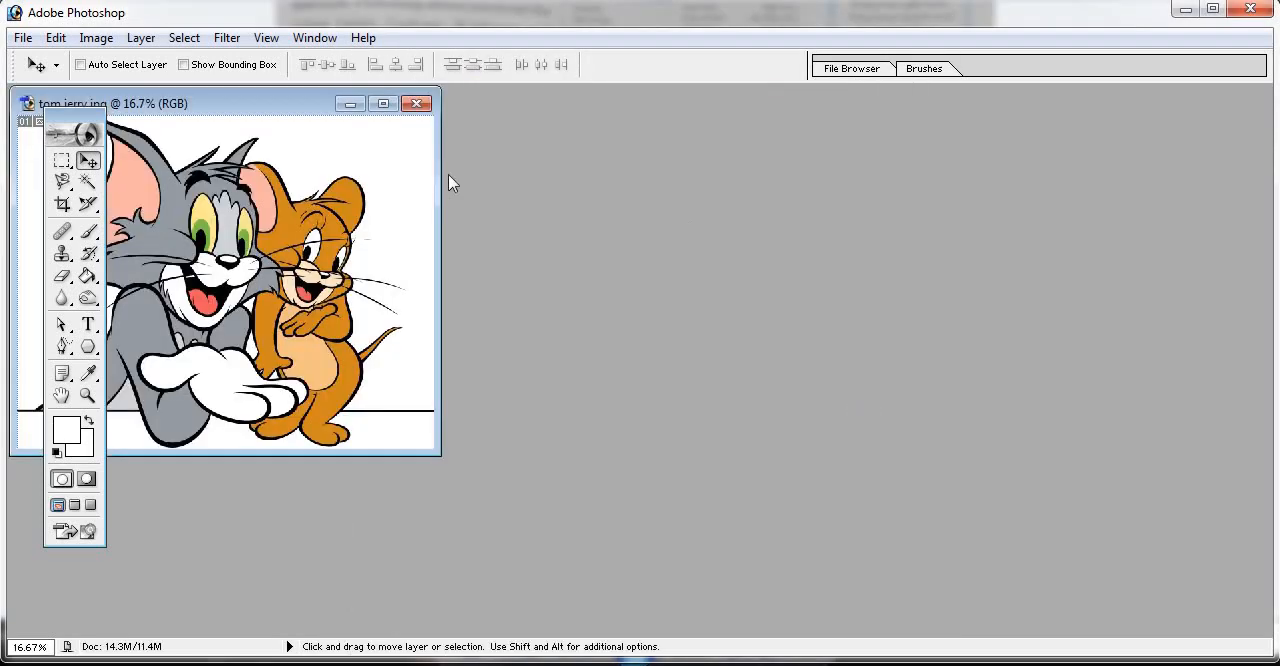
pyautogui.moveTo(288, 106); pyautogui.dragTo(576, 170)
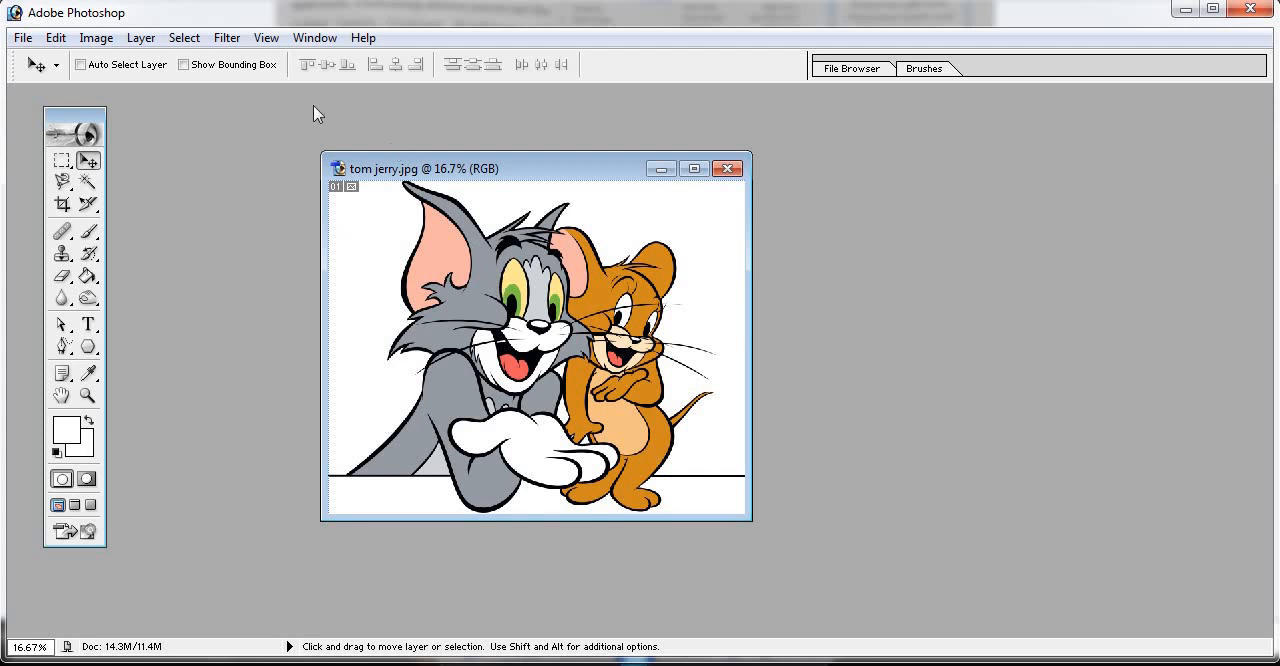
# - Open the Hue/Saturation adjustment beside the image and lower the master hue to -104
pyautogui.click(97, 38)
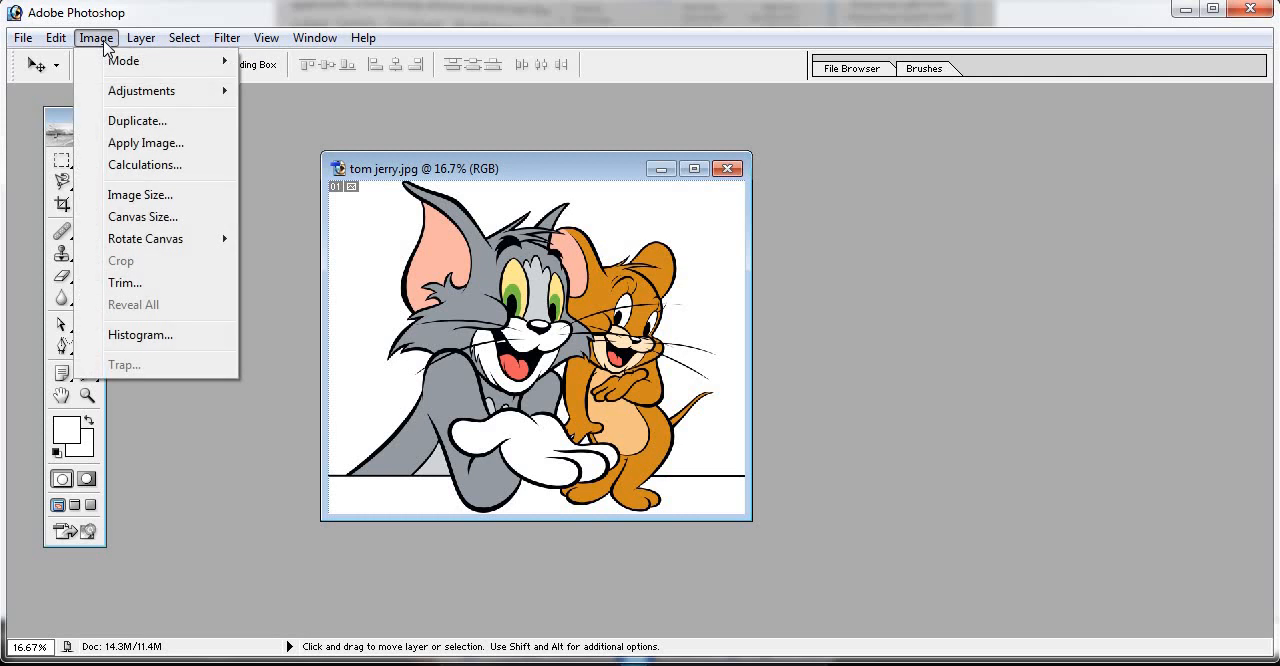
pyautogui.moveTo(140, 91)
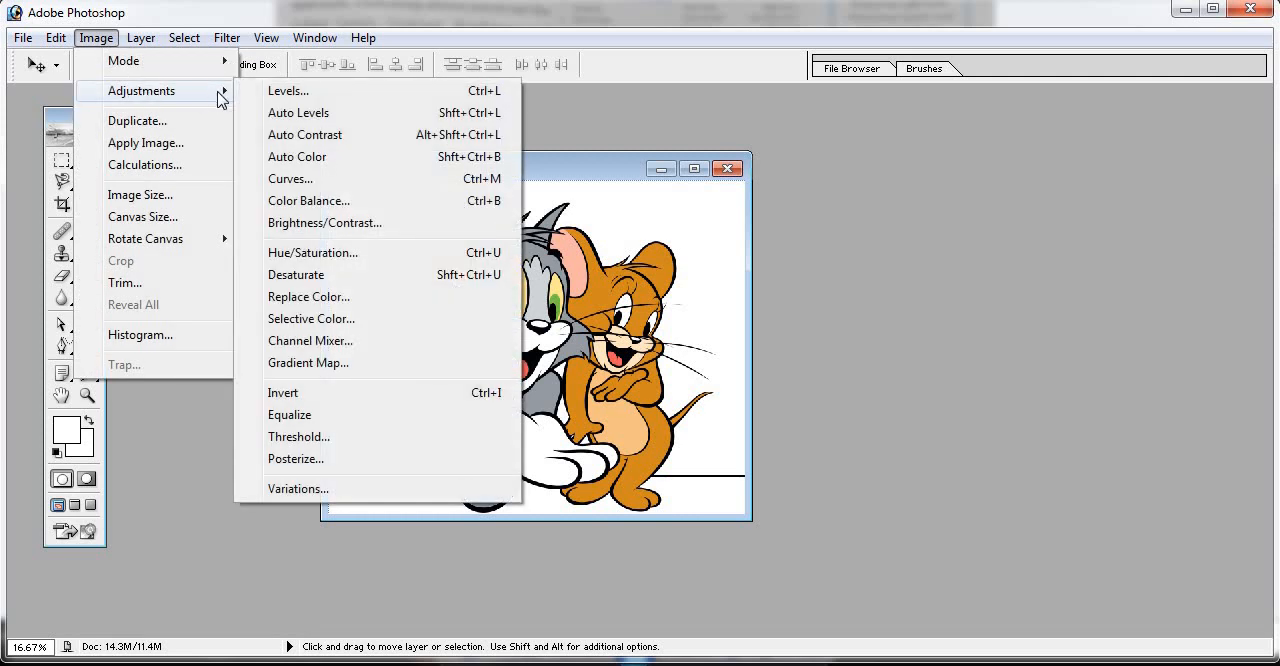
pyautogui.click(380, 253)
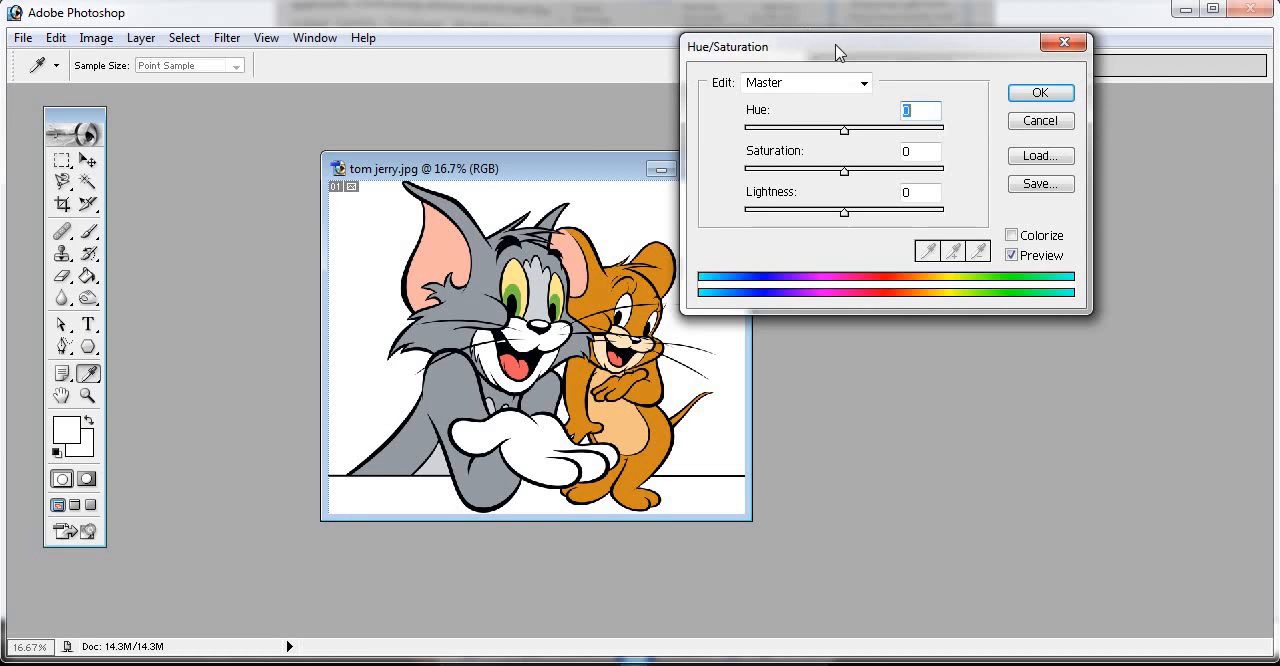
pyautogui.moveTo(834, 49); pyautogui.dragTo(983, 142)
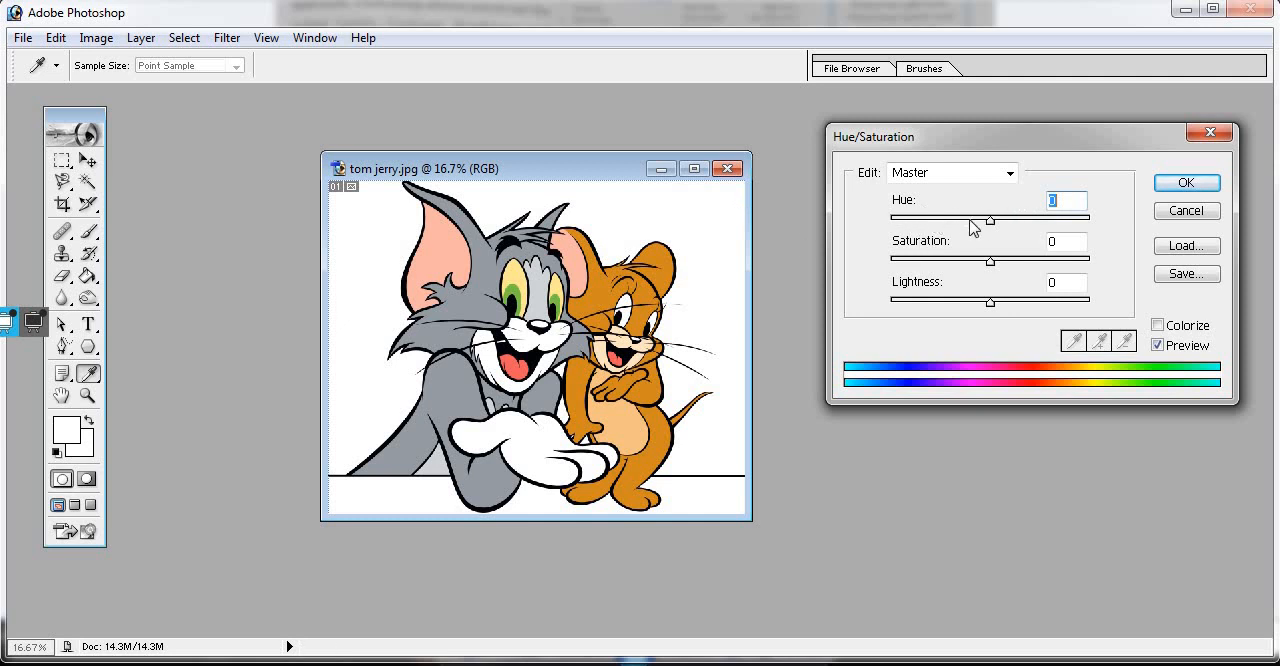
pyautogui.moveTo(991, 223); pyautogui.dragTo(950, 234)
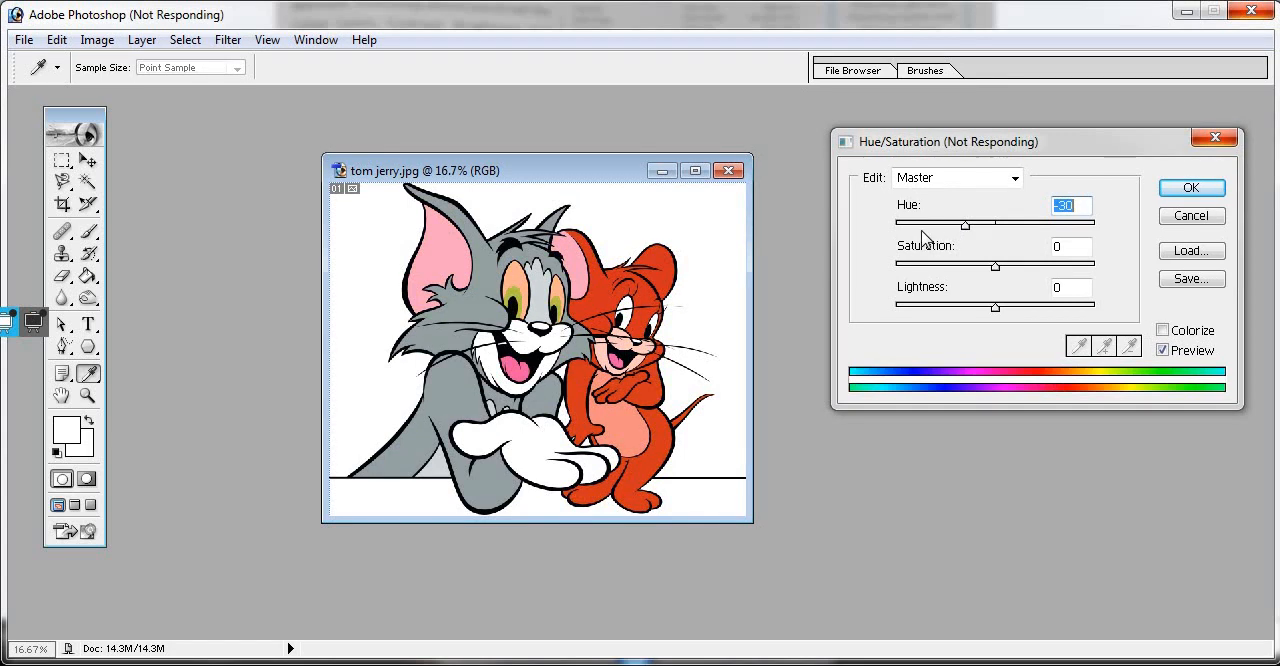
pyautogui.press('Return')
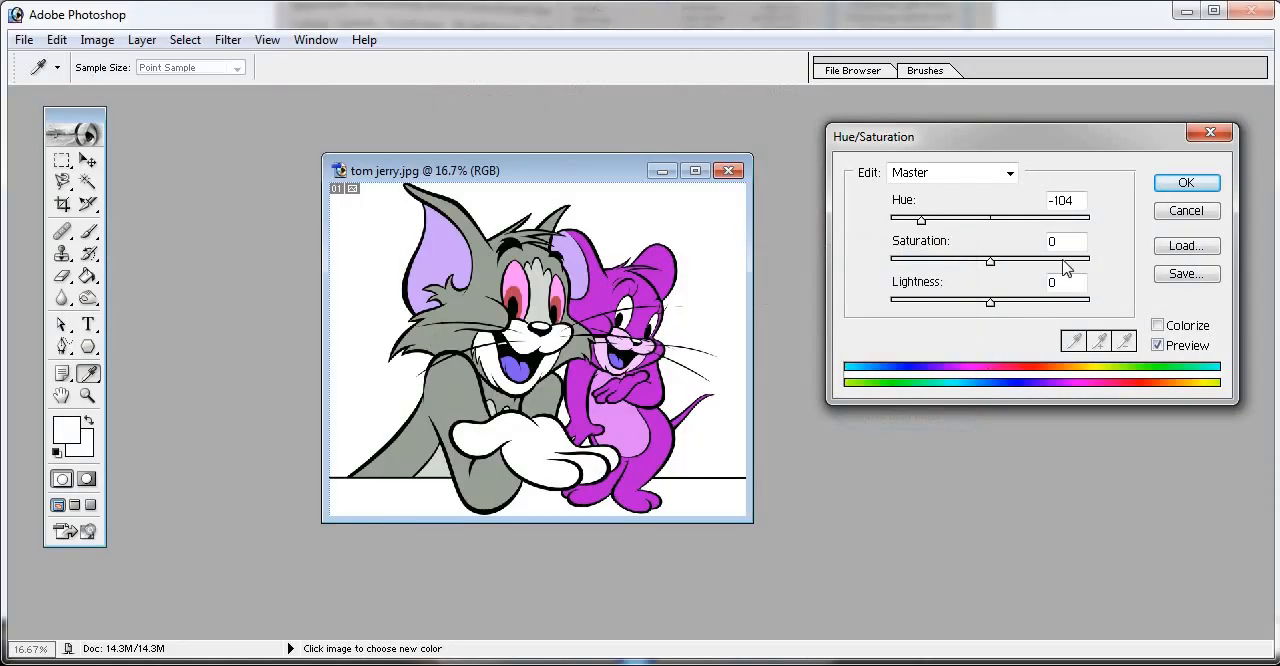
# - Try master hue values of +114, -60 and finally +3 on the cartoon image
pyautogui.moveTo(921, 226); pyautogui.dragTo(1061, 232)
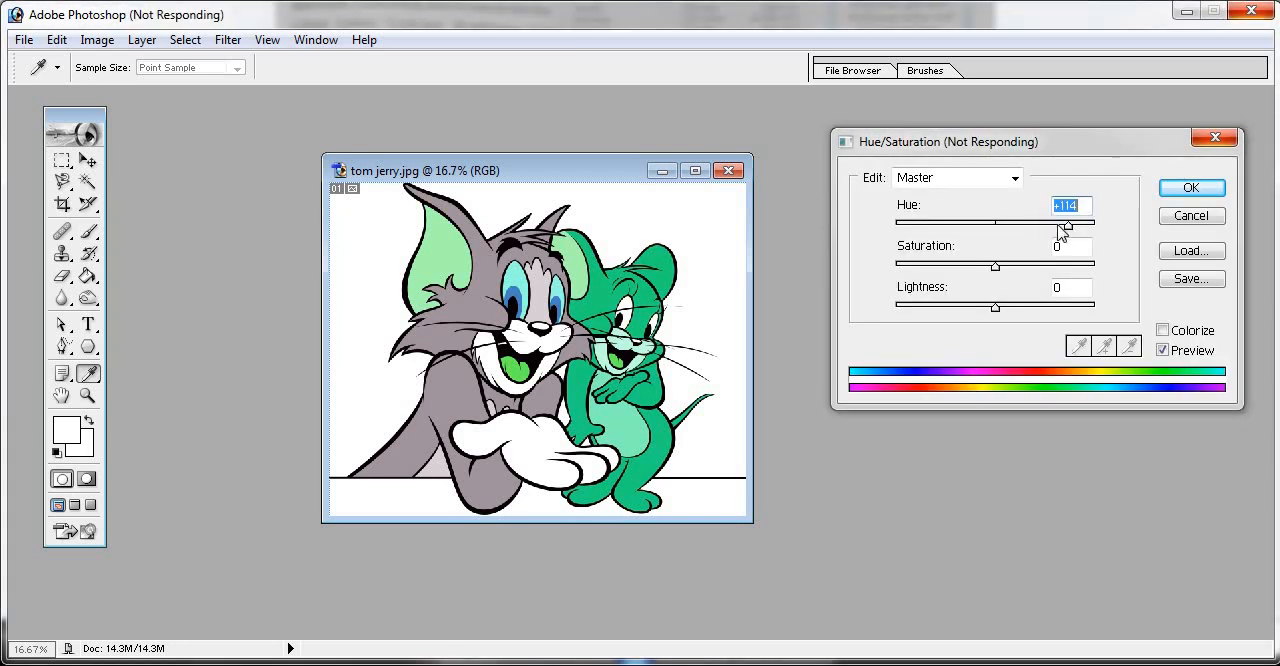
pyautogui.press('Return')
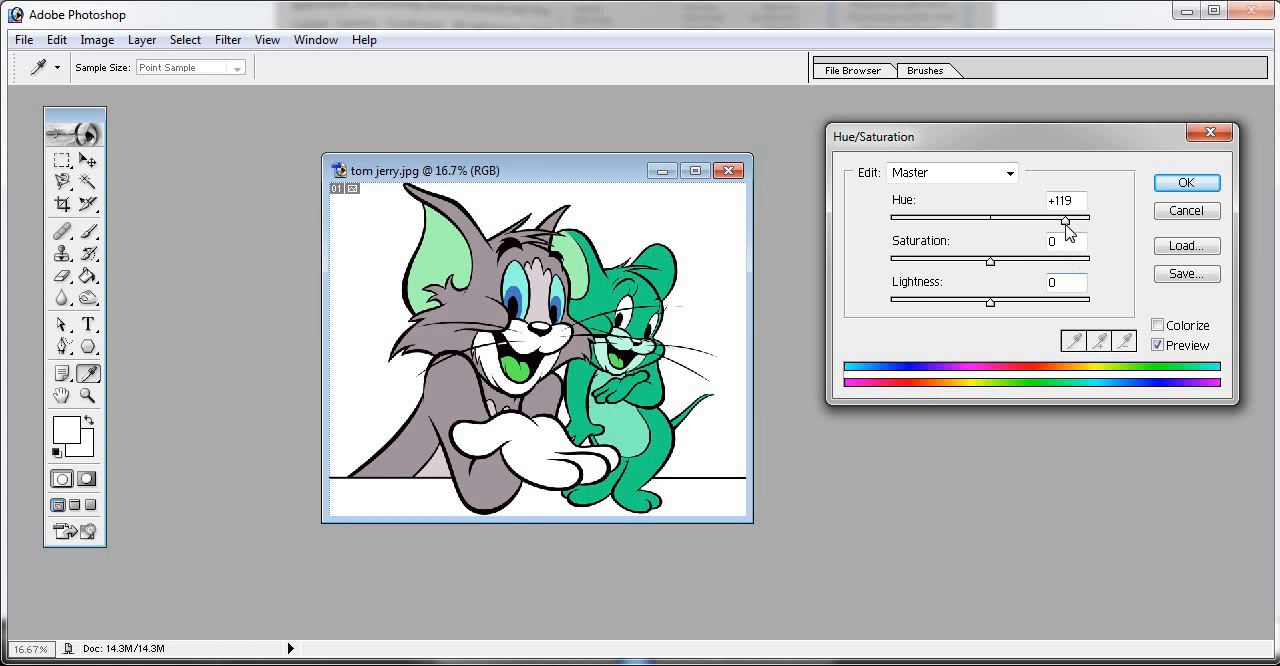
pyautogui.moveTo(1070, 232); pyautogui.dragTo(940, 246)
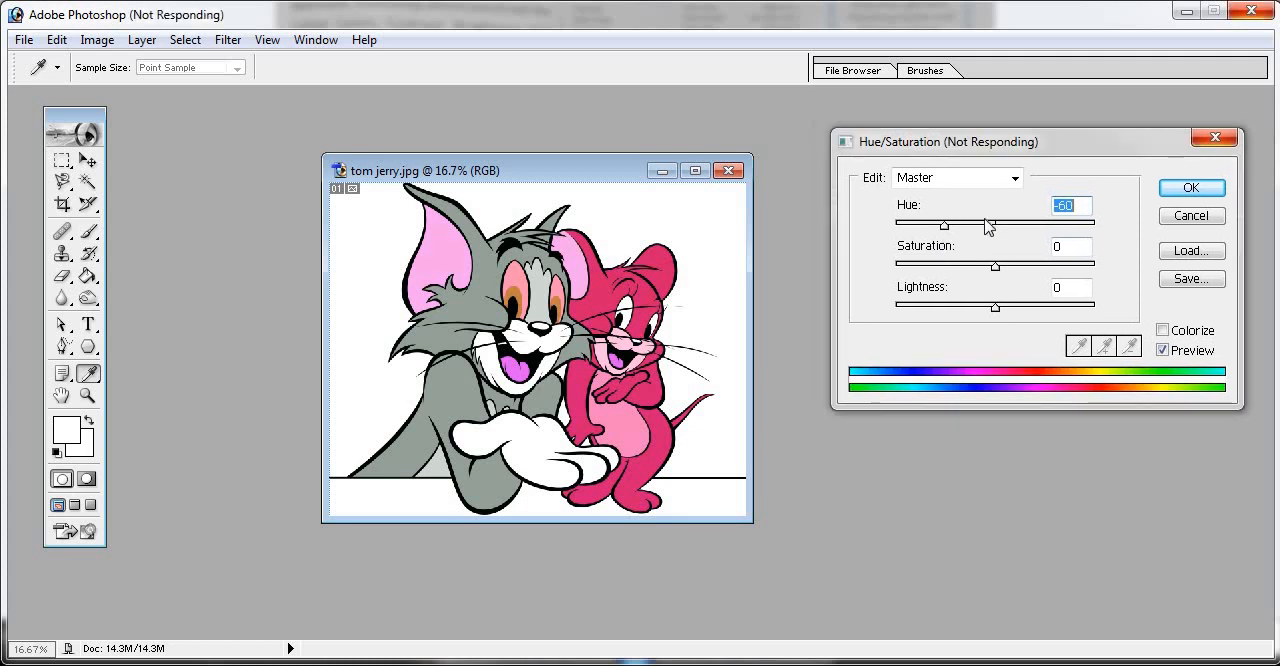
pyautogui.press('Escape')
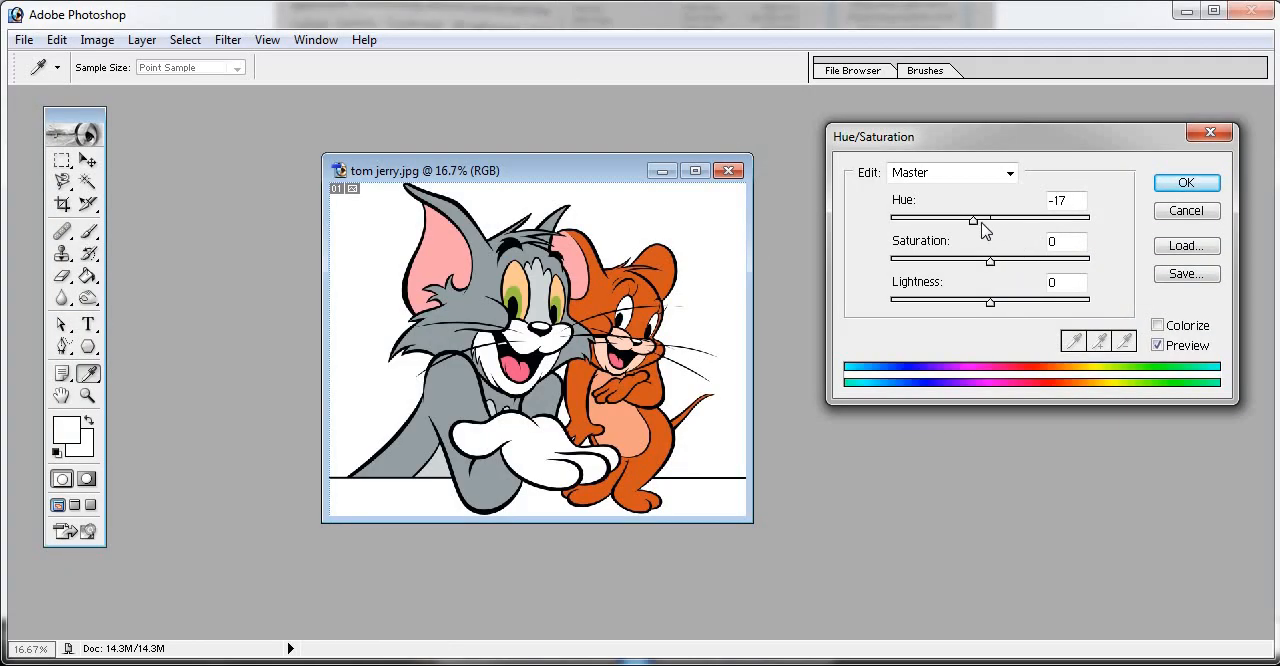
pyautogui.moveTo(980, 224)
pyautogui.mouseDown()
pyautogui.moveTo(1008, 222)
pyautogui.moveTo(993, 220)
pyautogui.mouseUp()
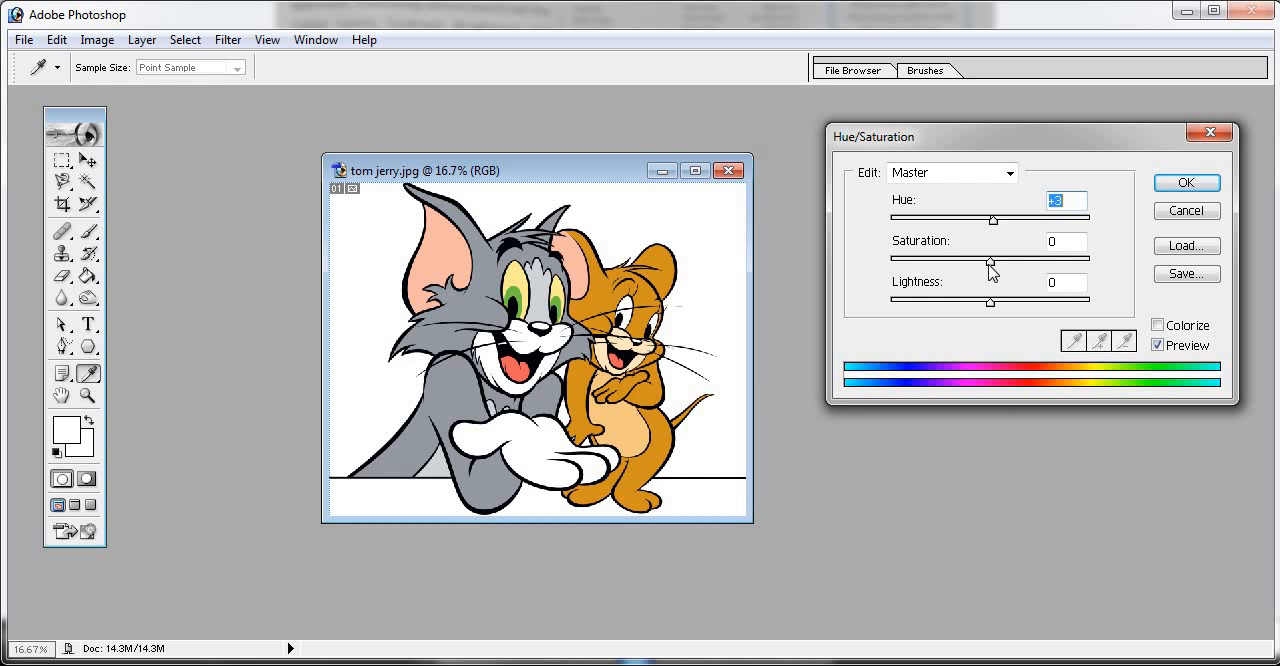
# - Try saturation values of +16 and -58 on the image, combined with hue values of +57 and +13
pyautogui.moveTo(990, 264)
pyautogui.mouseDown()
pyautogui.moveTo(1108, 264)
pyautogui.moveTo(893, 284)
pyautogui.moveTo(977, 266)
pyautogui.moveTo(1010, 275)
pyautogui.mouseUp()
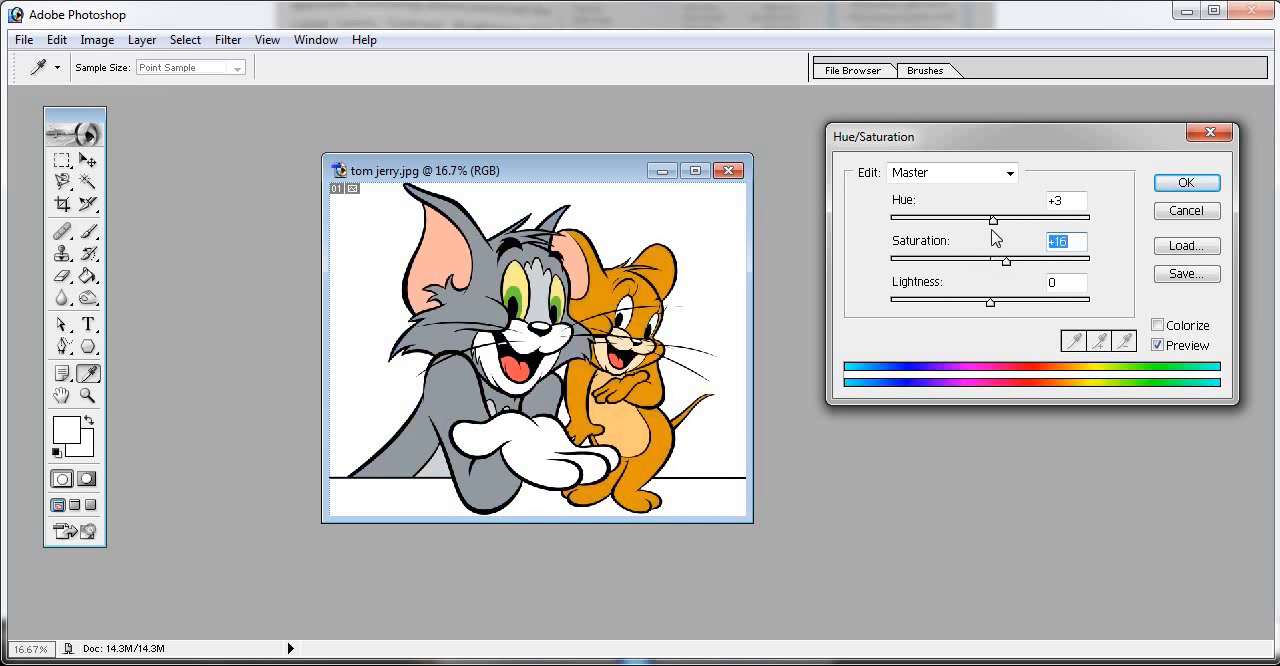
pyautogui.moveTo(995, 221); pyautogui.dragTo(1045, 228)
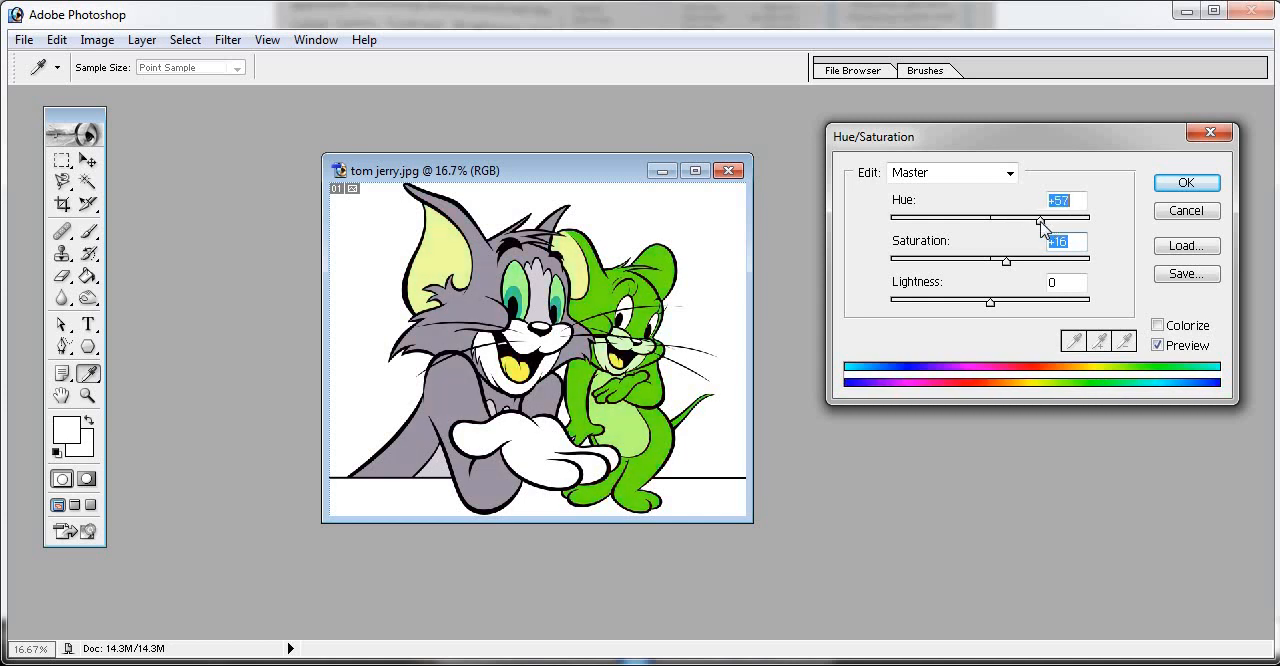
pyautogui.moveTo(1007, 263); pyautogui.dragTo(934, 279)
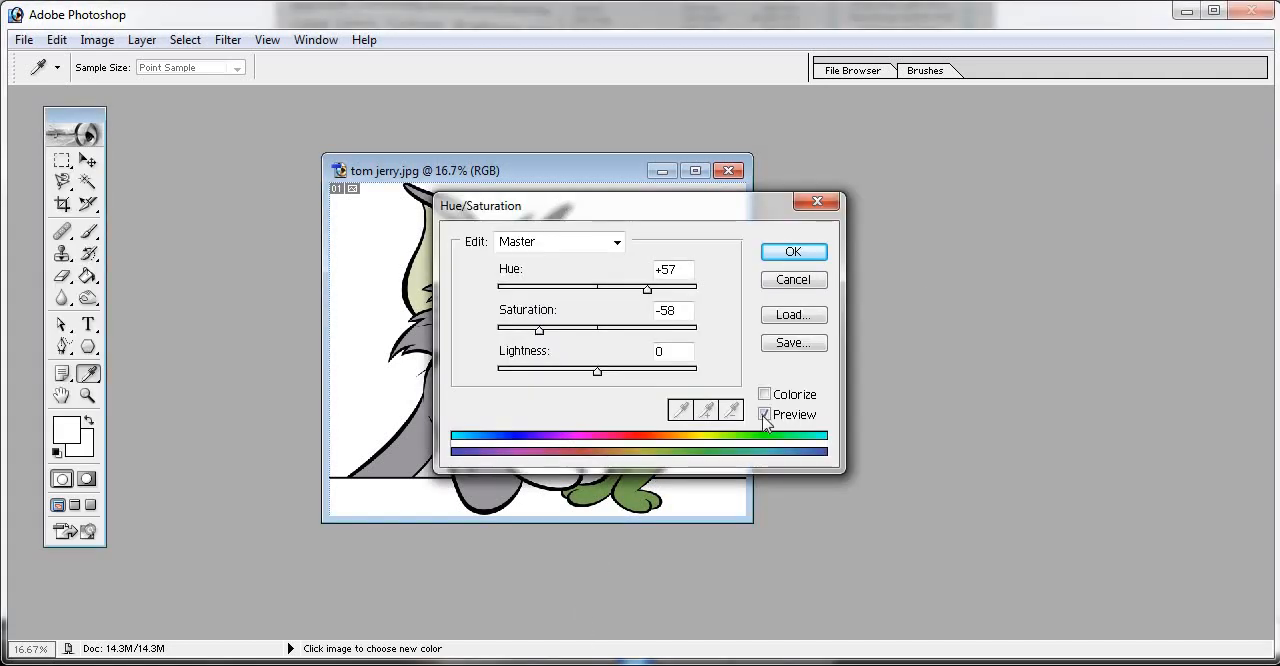
pyautogui.moveTo(750, 209); pyautogui.dragTo(1192, 174)
pyautogui.moveTo(1090, 258); pyautogui.dragTo(1053, 265)
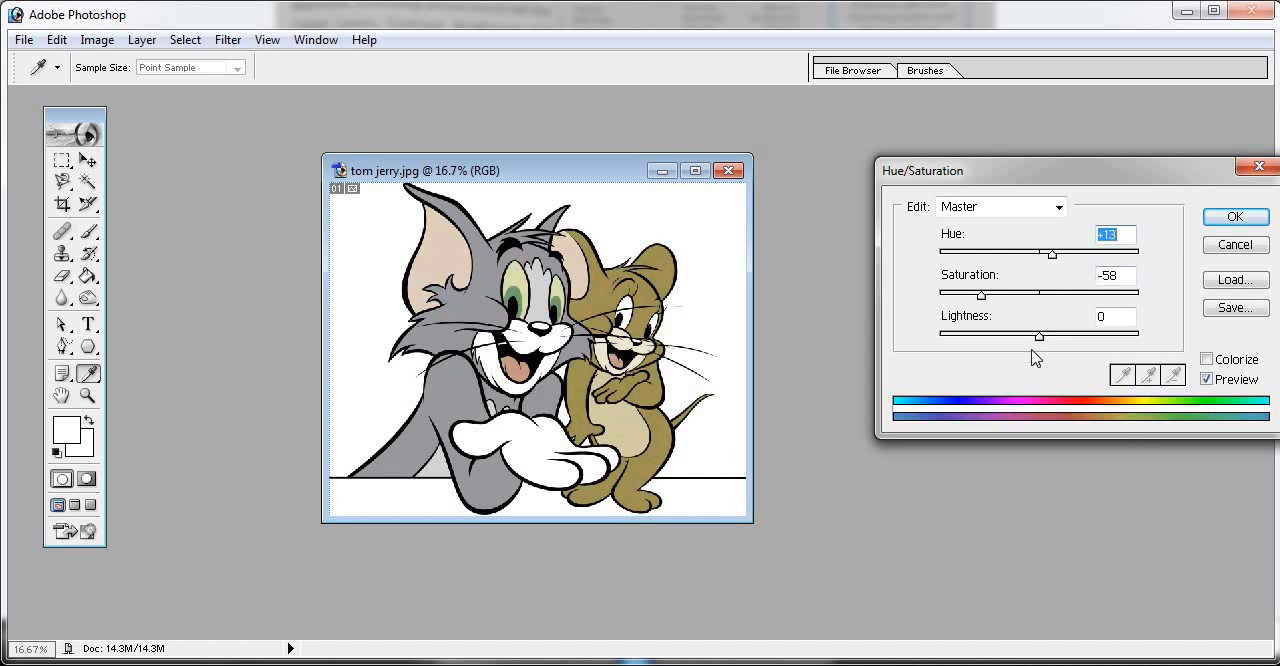
# - Try lightness values of -65 and +12 on the image, and set the saturation to +10
pyautogui.moveTo(1043, 342)
pyautogui.mouseDown()
pyautogui.moveTo(960, 337)
pyautogui.moveTo(1128, 336)
pyautogui.moveTo(978, 334)
pyautogui.mouseUp()
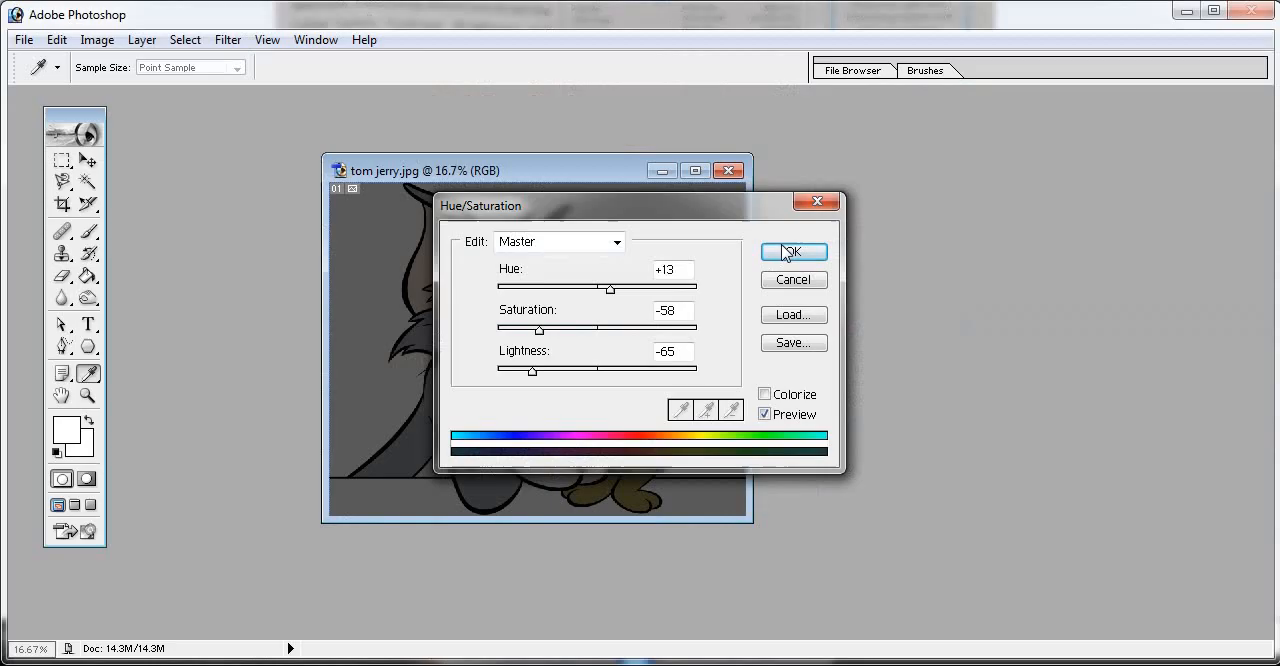
pyautogui.moveTo(761, 209); pyautogui.dragTo(870, 203)
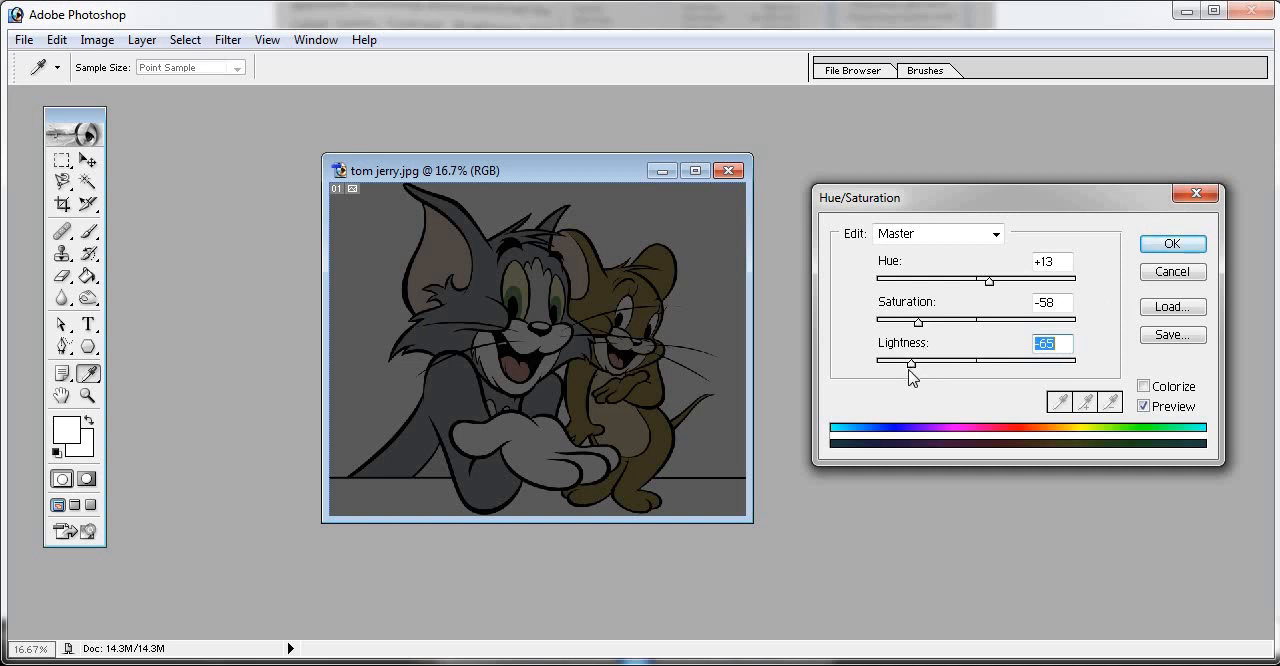
pyautogui.moveTo(918, 369); pyautogui.dragTo(988, 364)
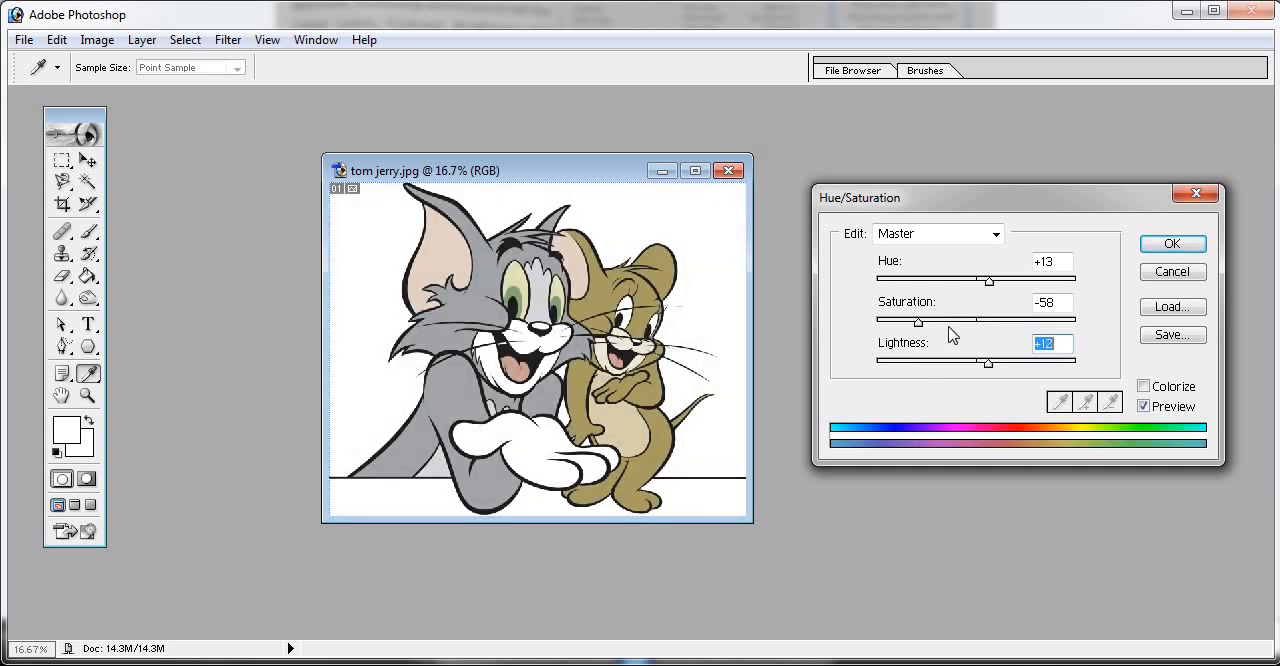
pyautogui.moveTo(919, 321); pyautogui.dragTo(985, 323)
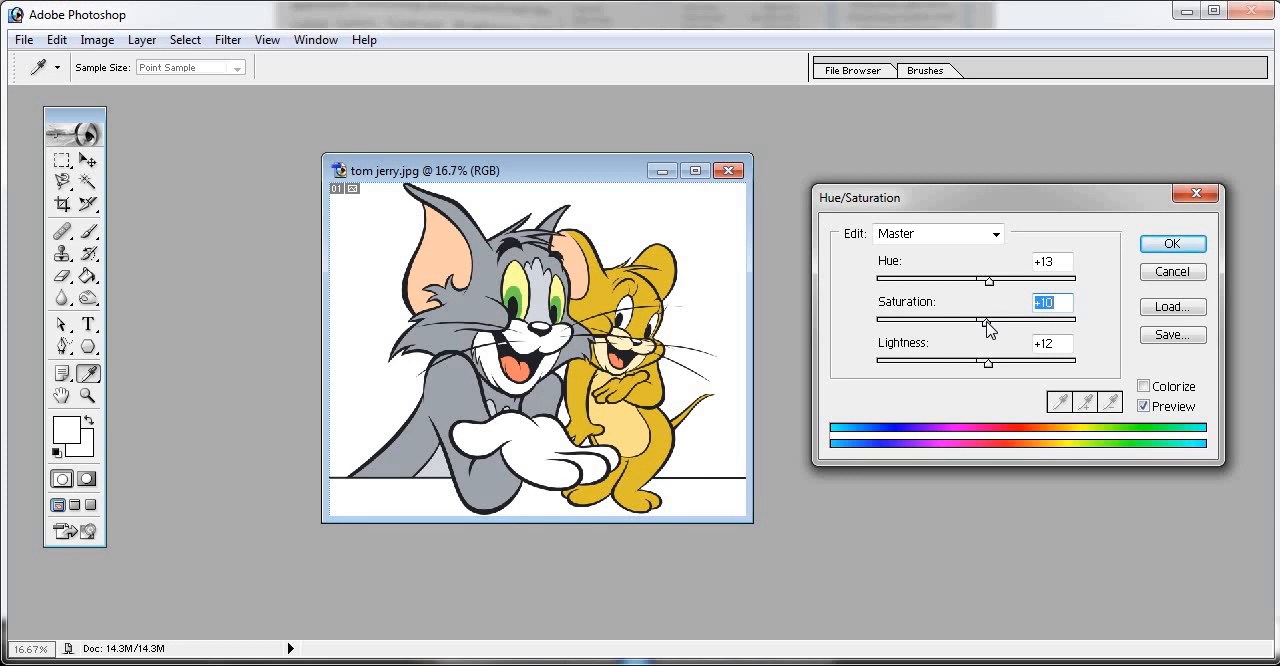
# - Switch to the textbook page in the photo viewer, read its Hue/Saturation instructions, and return to Photoshop
pyautogui.hotkey('alt', 'Tab')
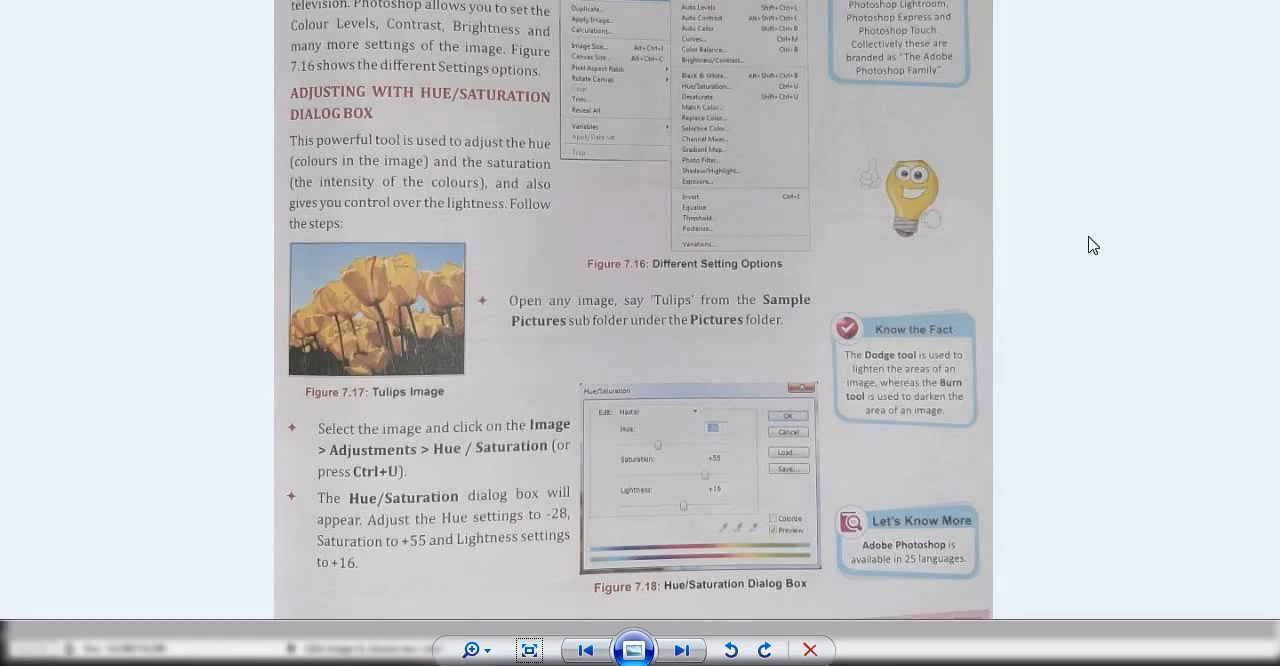
pyautogui.moveTo(965, 317); pyautogui.dragTo(977, 448)
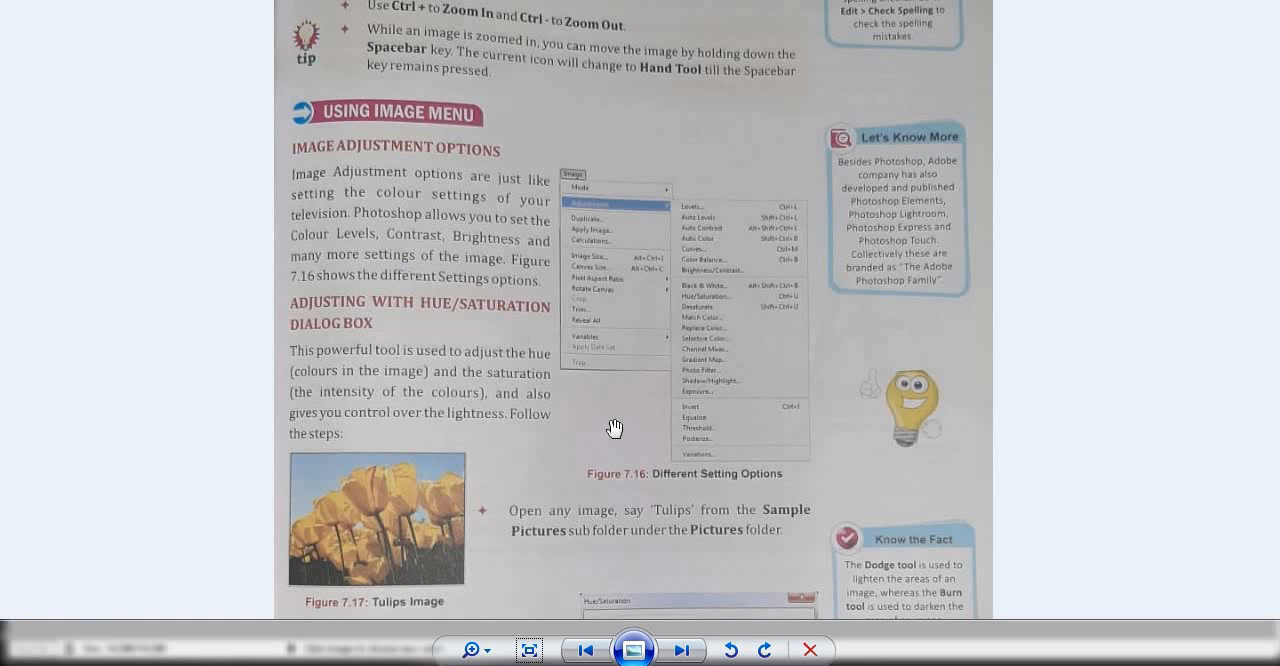
pyautogui.moveTo(608, 429); pyautogui.dragTo(612, 354)
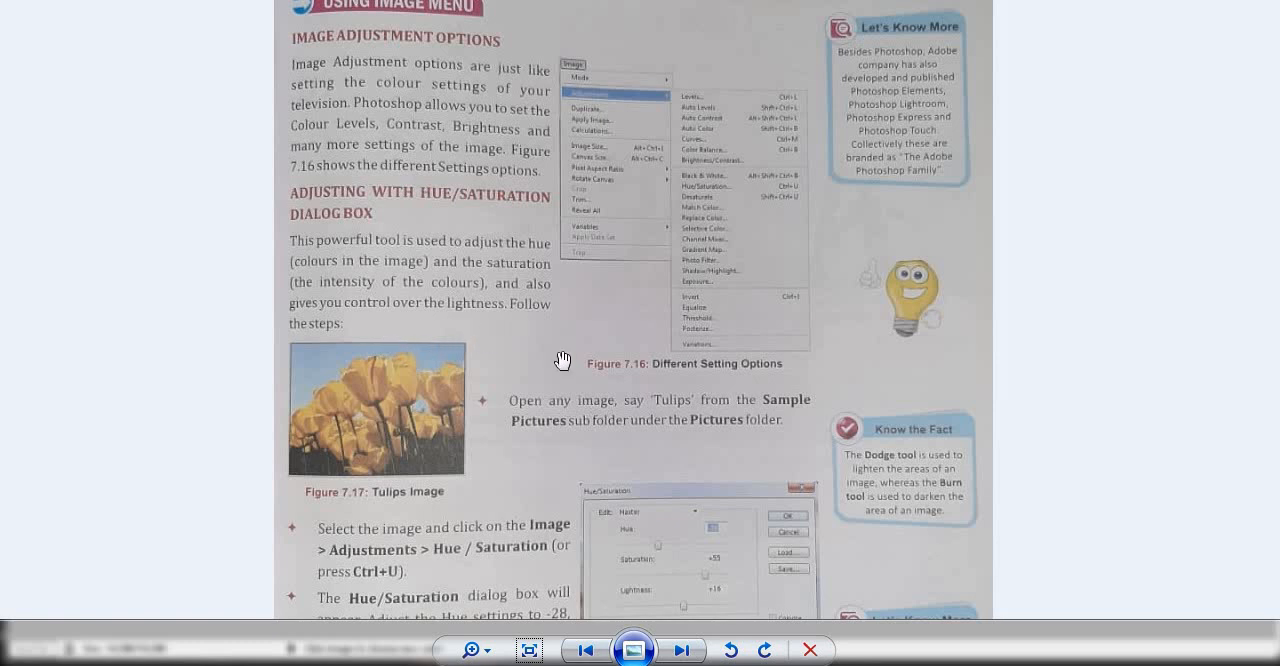
pyautogui.moveTo(627, 438); pyautogui.dragTo(633, 364)
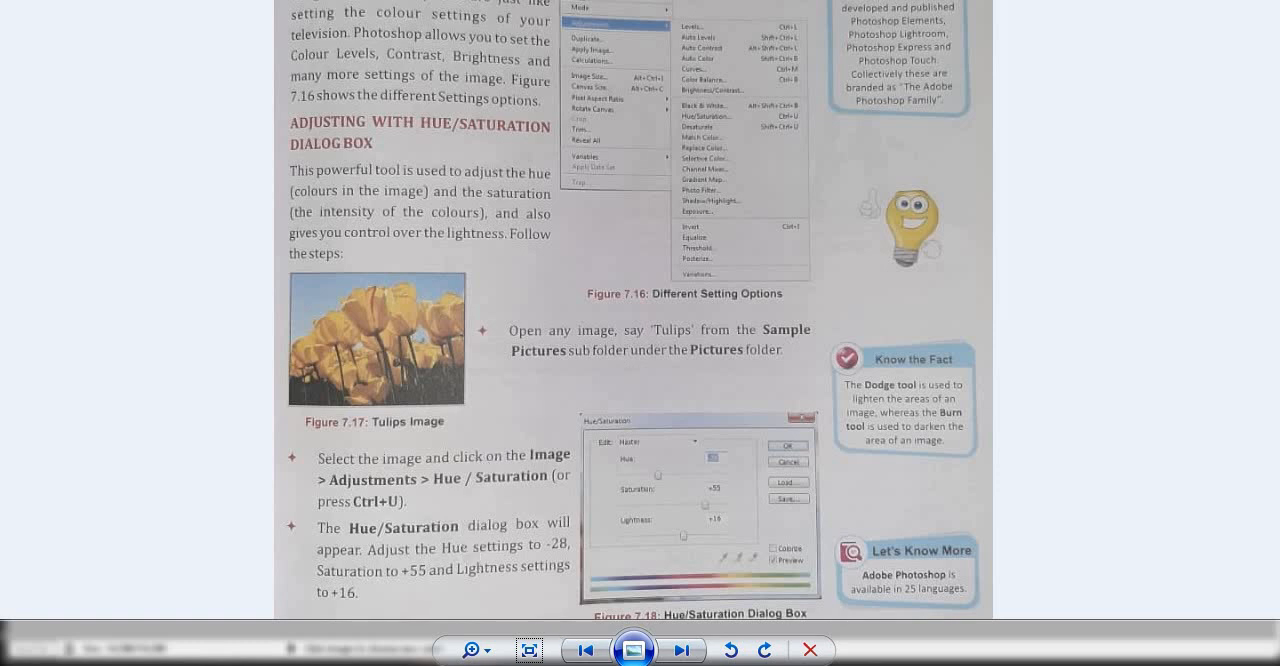
pyautogui.moveTo(473, 655)
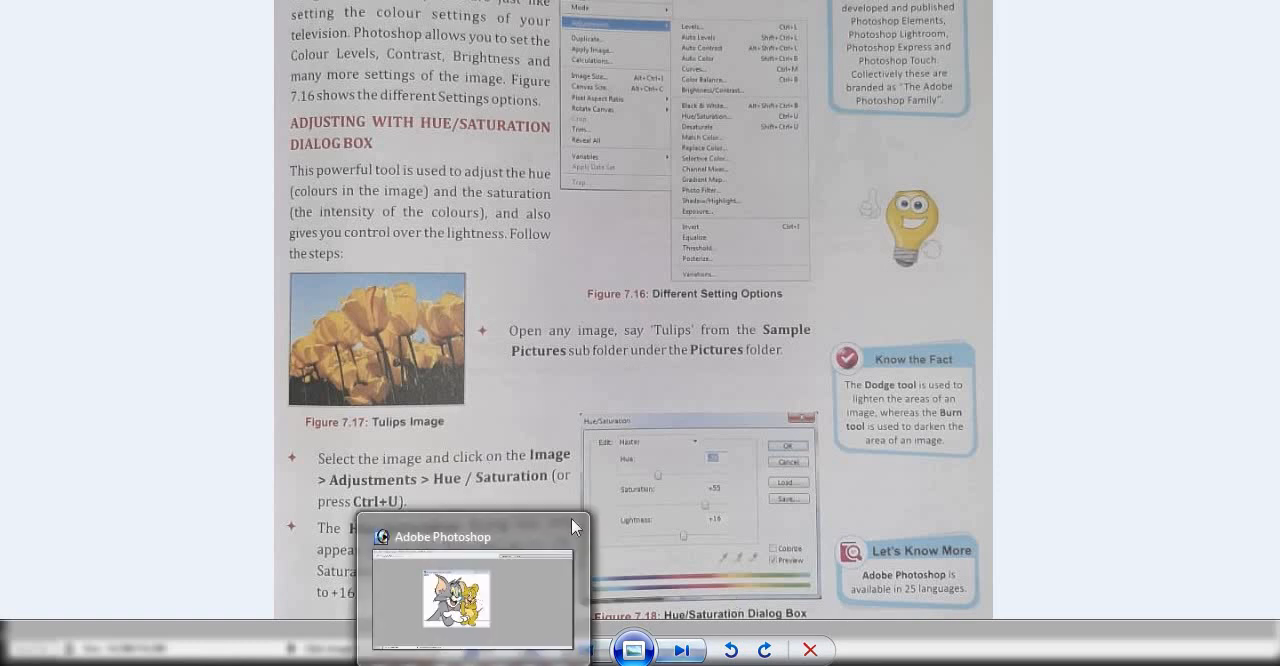
pyautogui.click(473, 598)
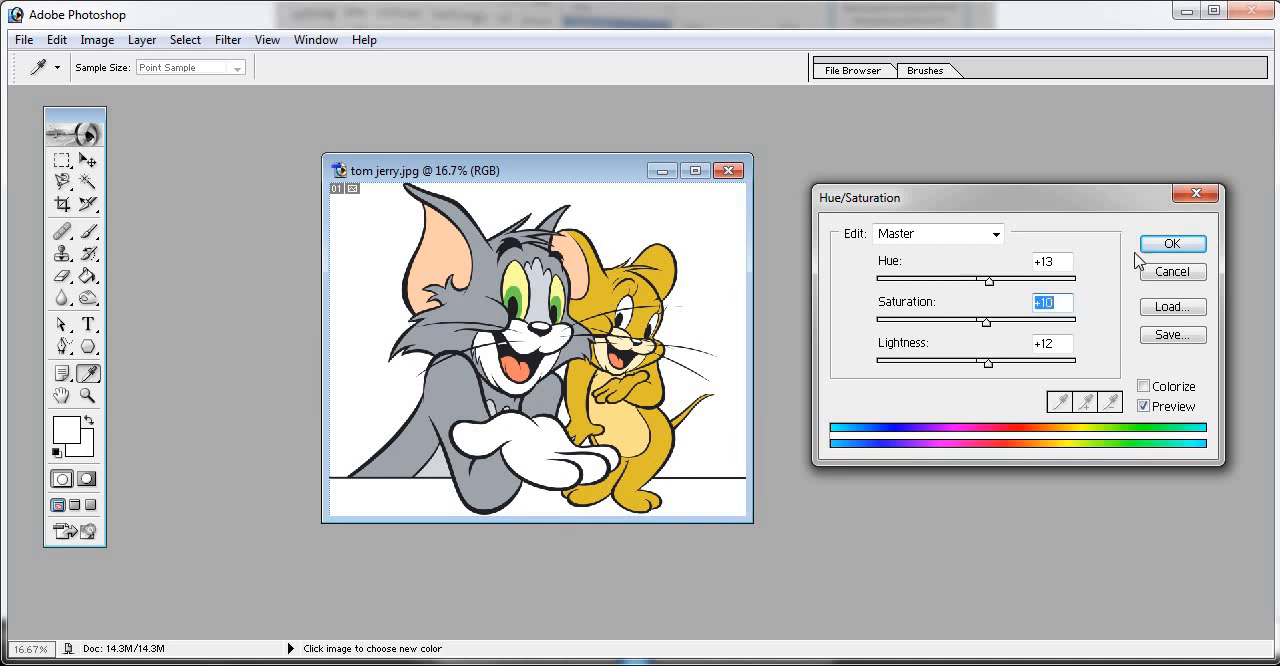
# - Discard the Hue/Saturation changes, reopen the dialog, and dismiss it without adjusting anything
pyautogui.click(1197, 195)
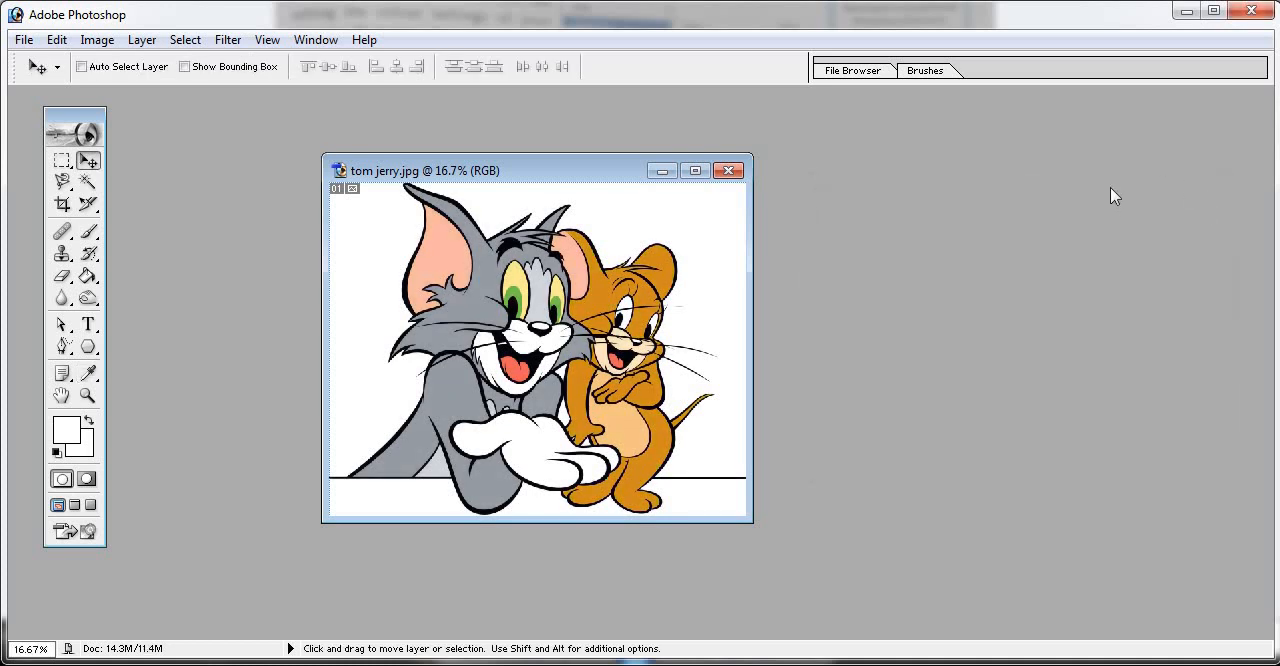
pyautogui.hotkey('ctrl', 'u')
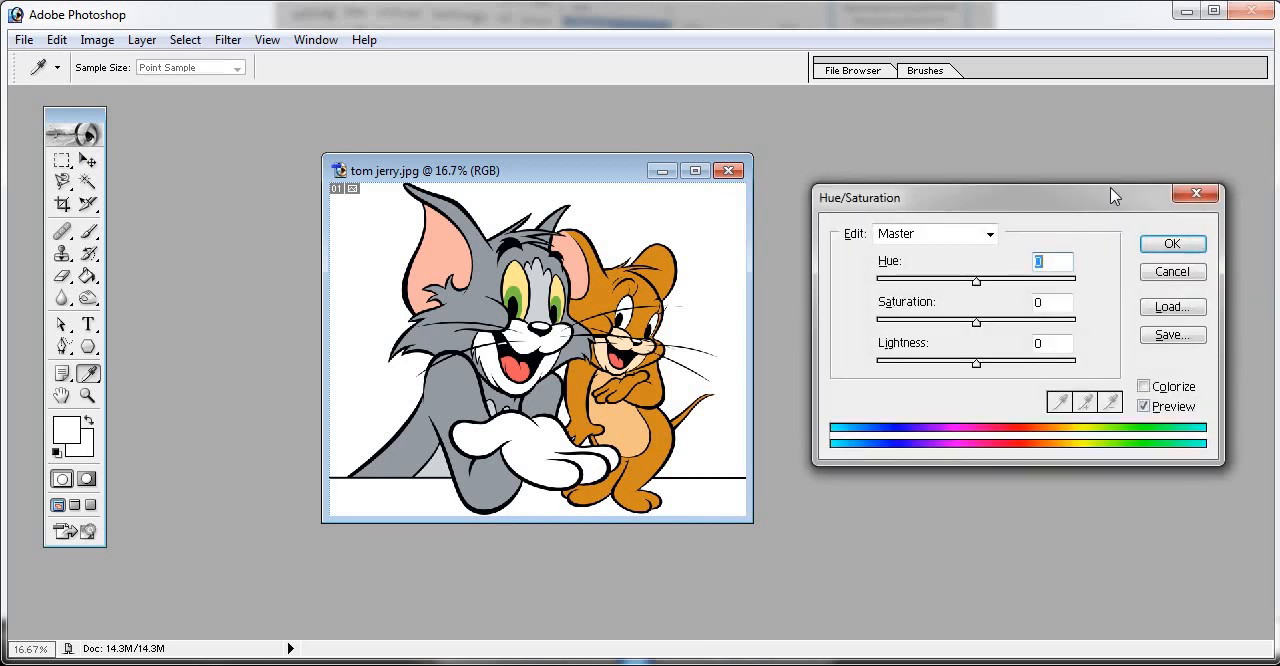
pyautogui.click(1196, 196)
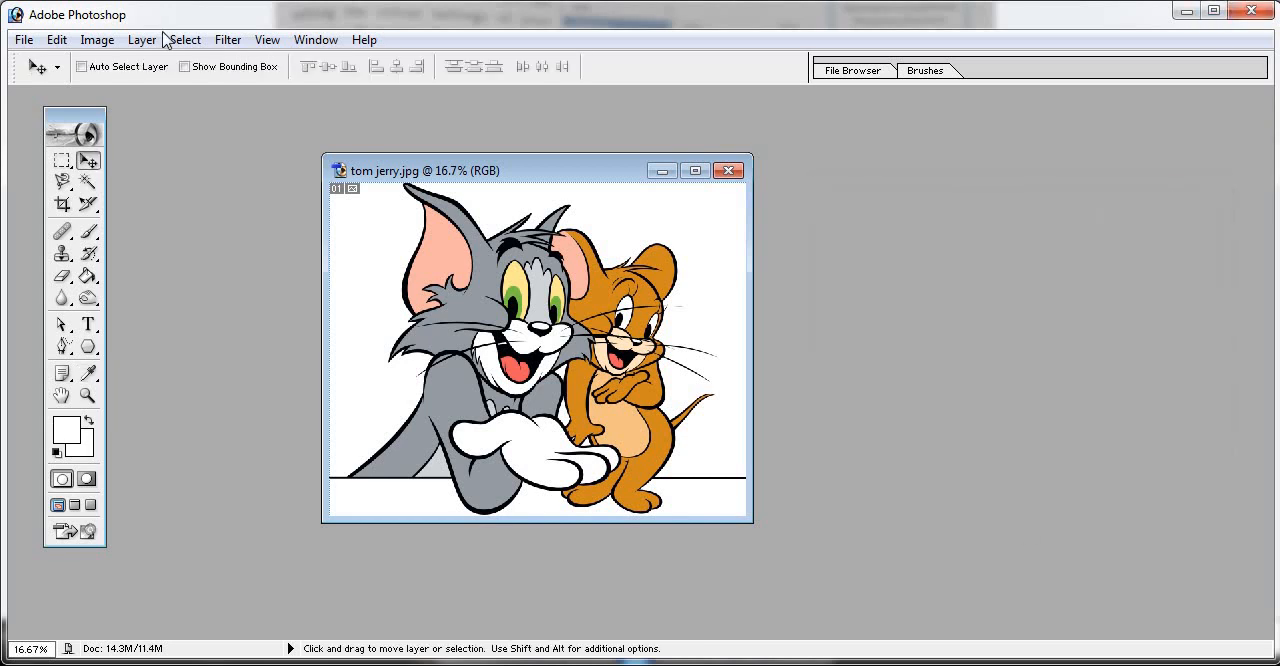
pyautogui.click(110, 44)
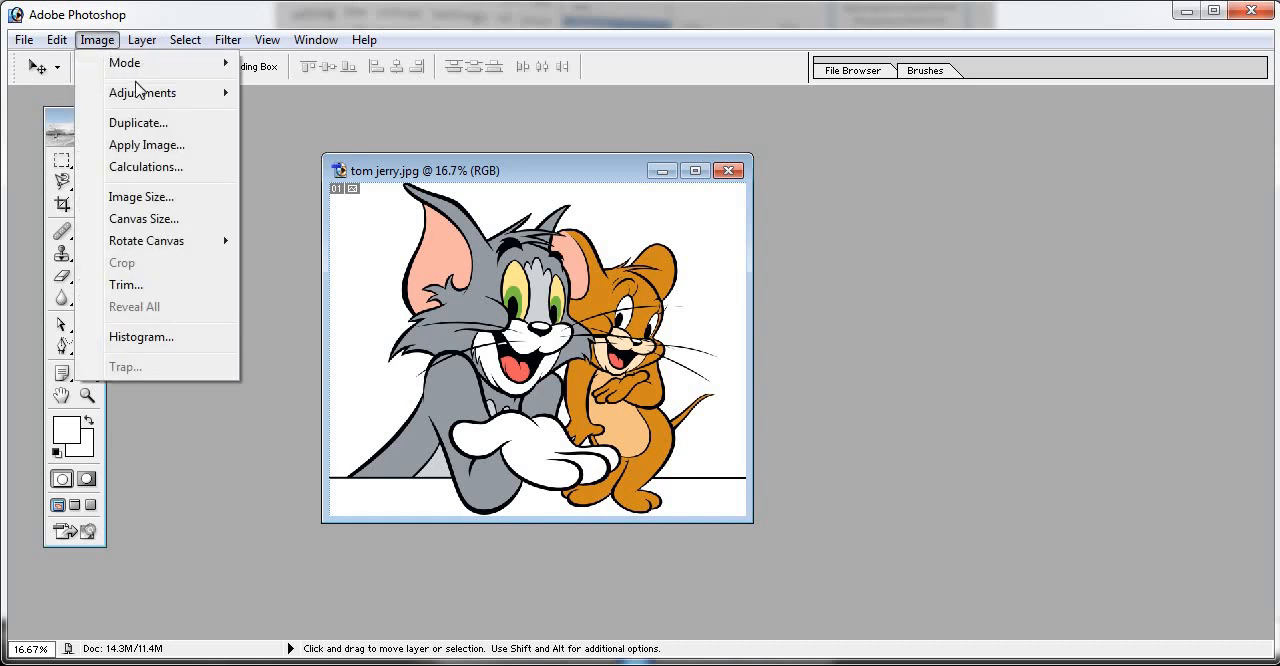
pyautogui.moveTo(145, 93)
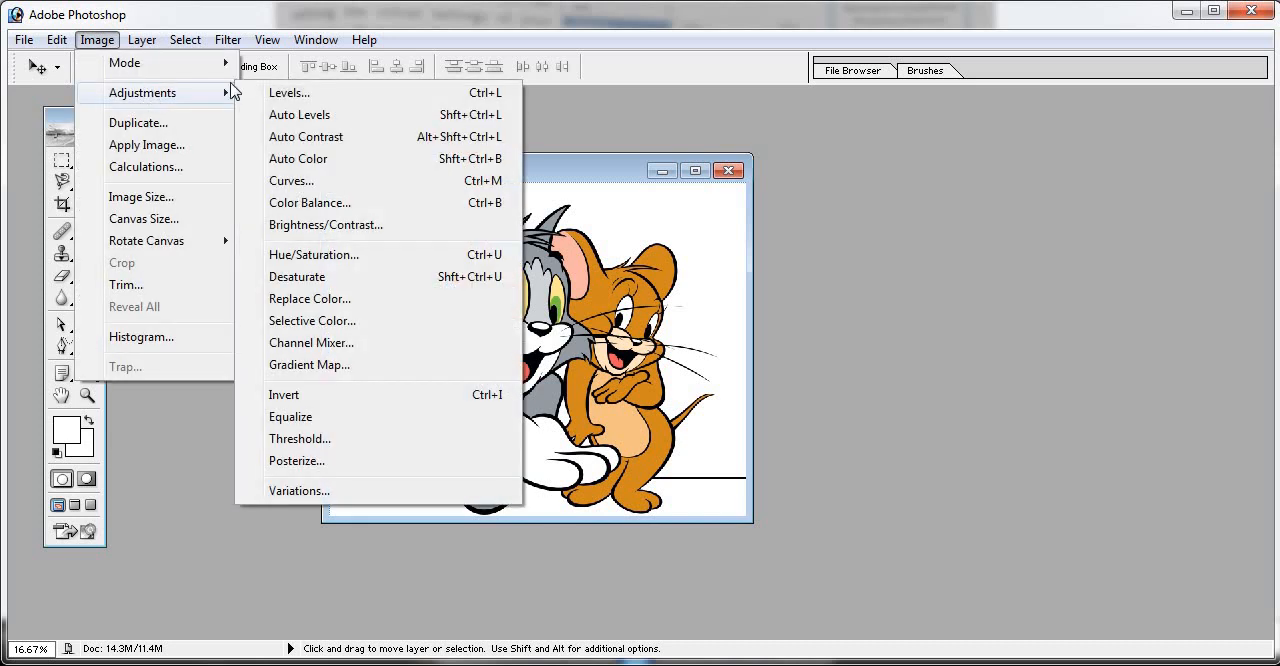
pyautogui.click(316, 256)
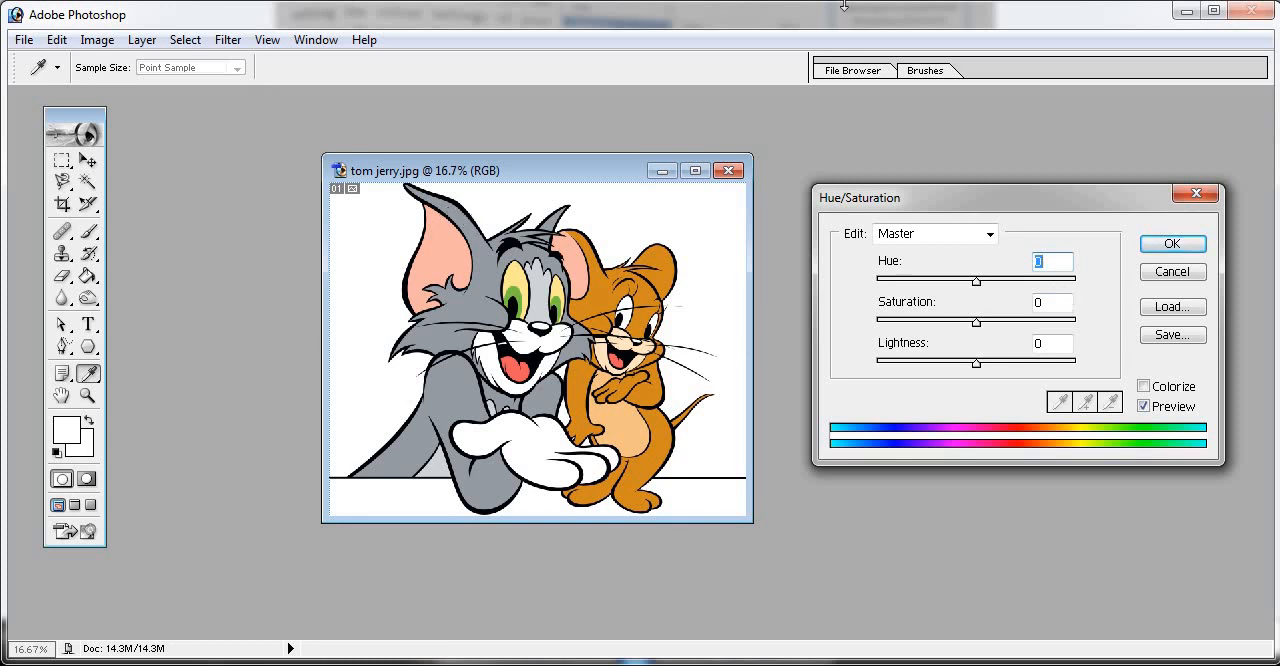
pyautogui.click(1197, 196)
# - Switch to the textbook photos, read the Adjusting with Variations instructions on page 76, and return to Photoshop
pyautogui.press('v')
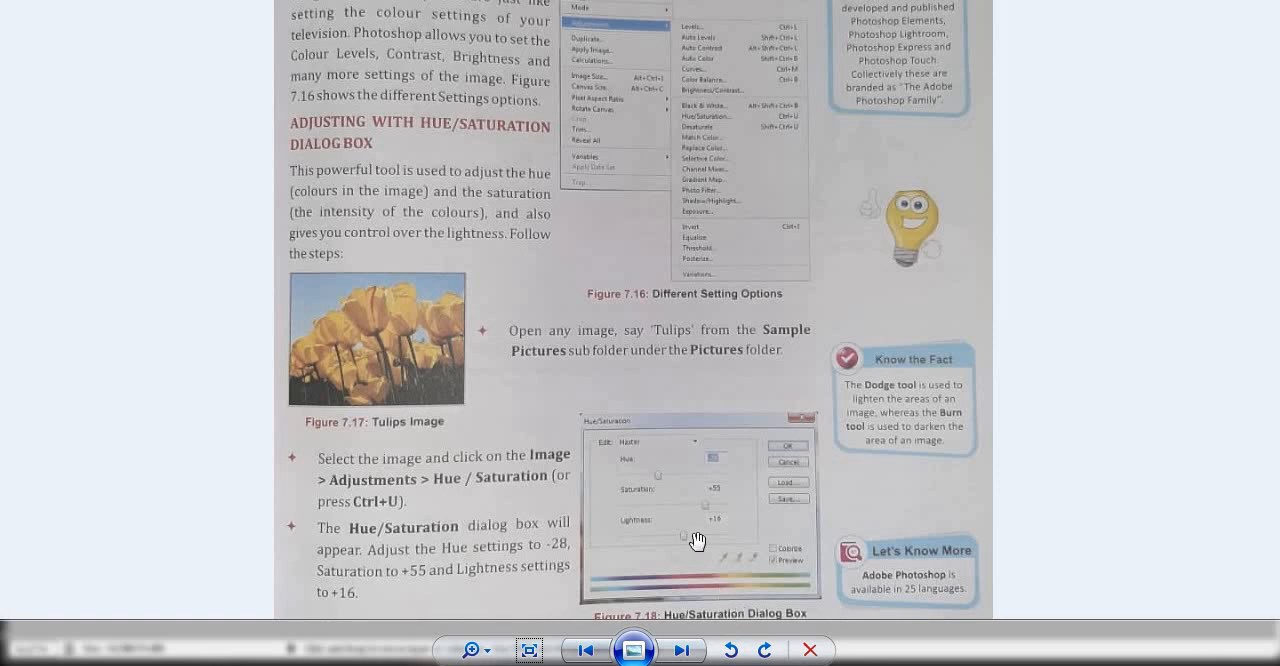
pyautogui.moveTo(697, 541); pyautogui.dragTo(716, 428)
pyautogui.click(682, 652)
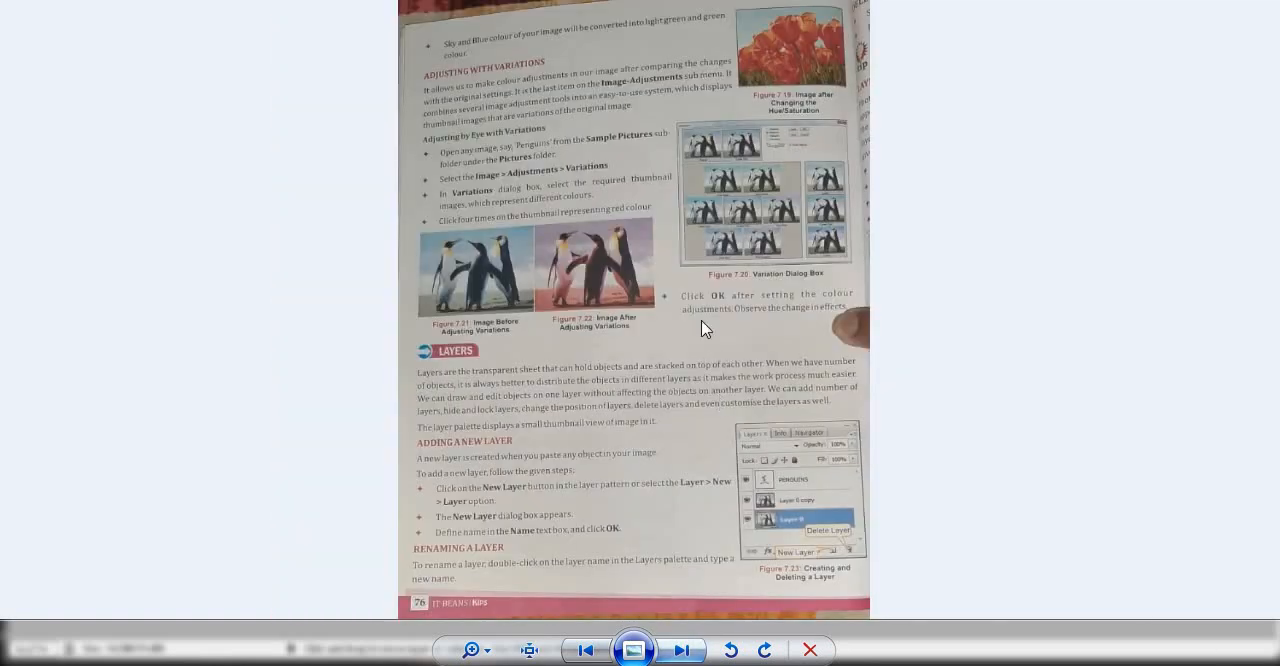
pyautogui.scroll(2, 549, 560)
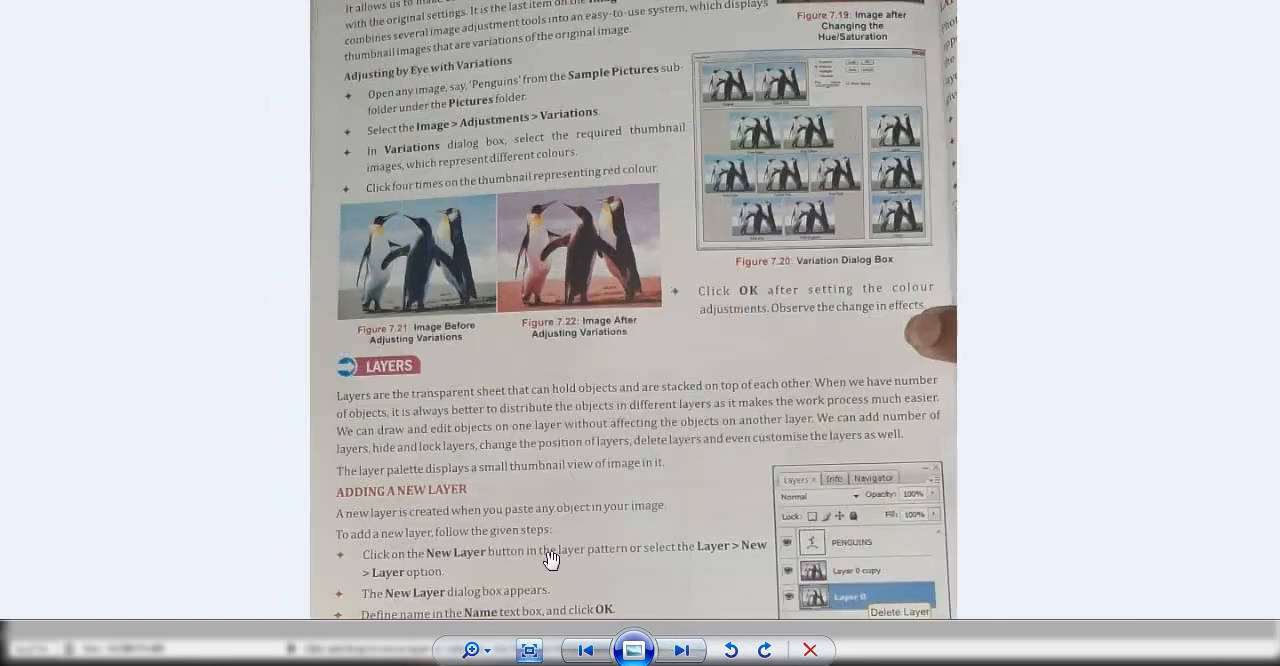
pyautogui.moveTo(652, 163); pyautogui.dragTo(645, 285)
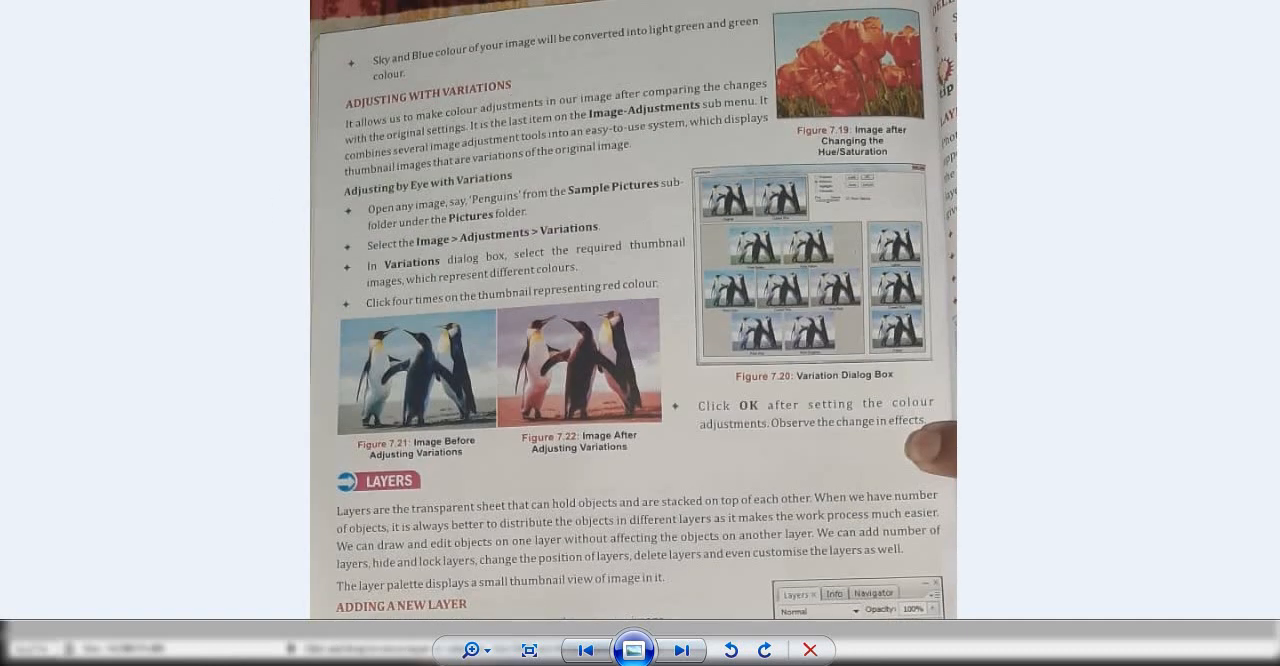
pyautogui.click(474, 662)
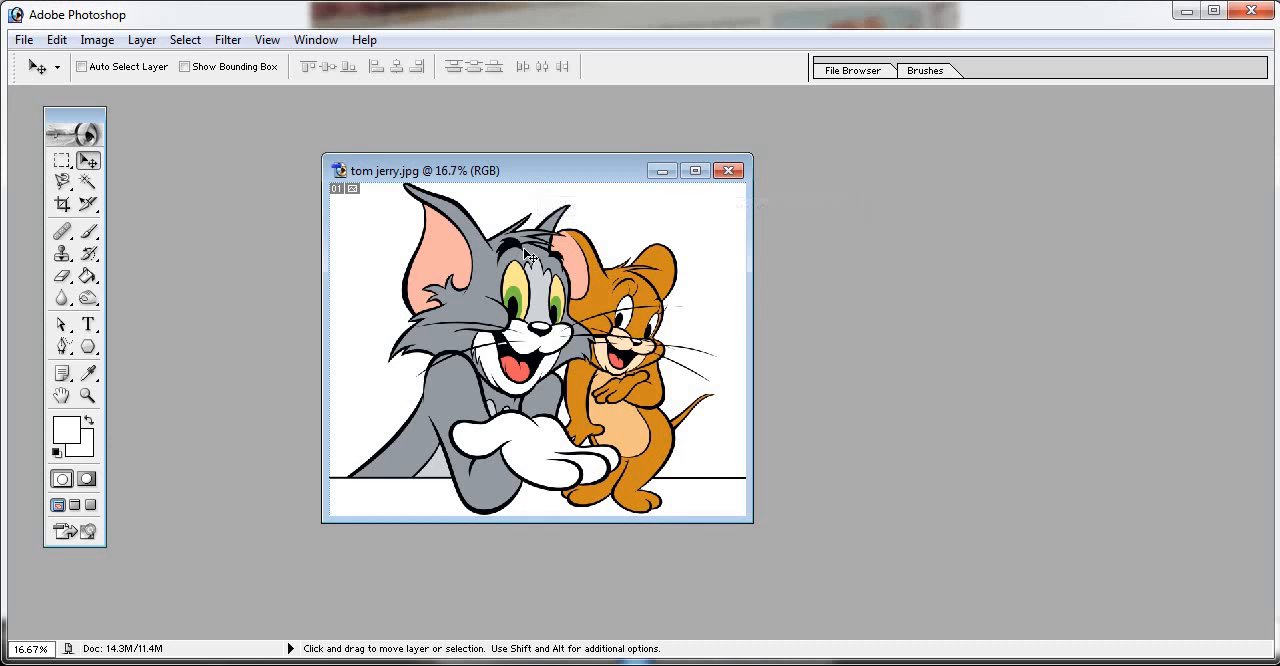
# - Open the Variations adjustment and shift the image's midtones toward red by picking More Red repeatedly
pyautogui.click(98, 40)
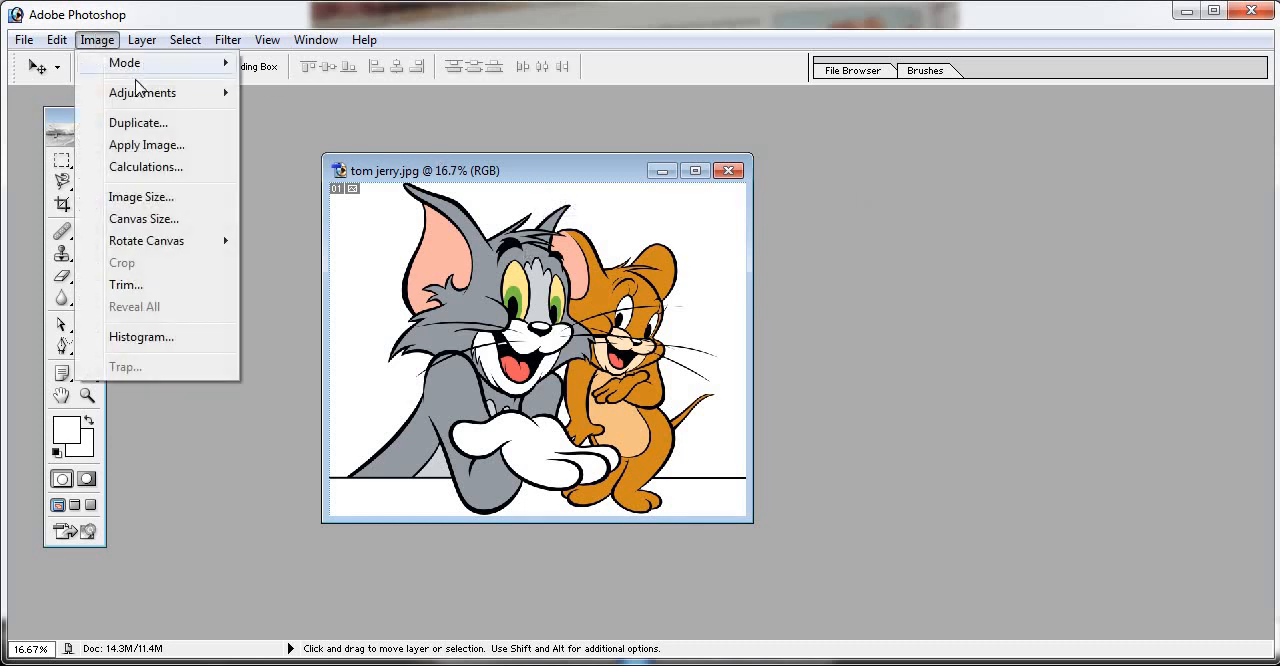
pyautogui.moveTo(160, 96)
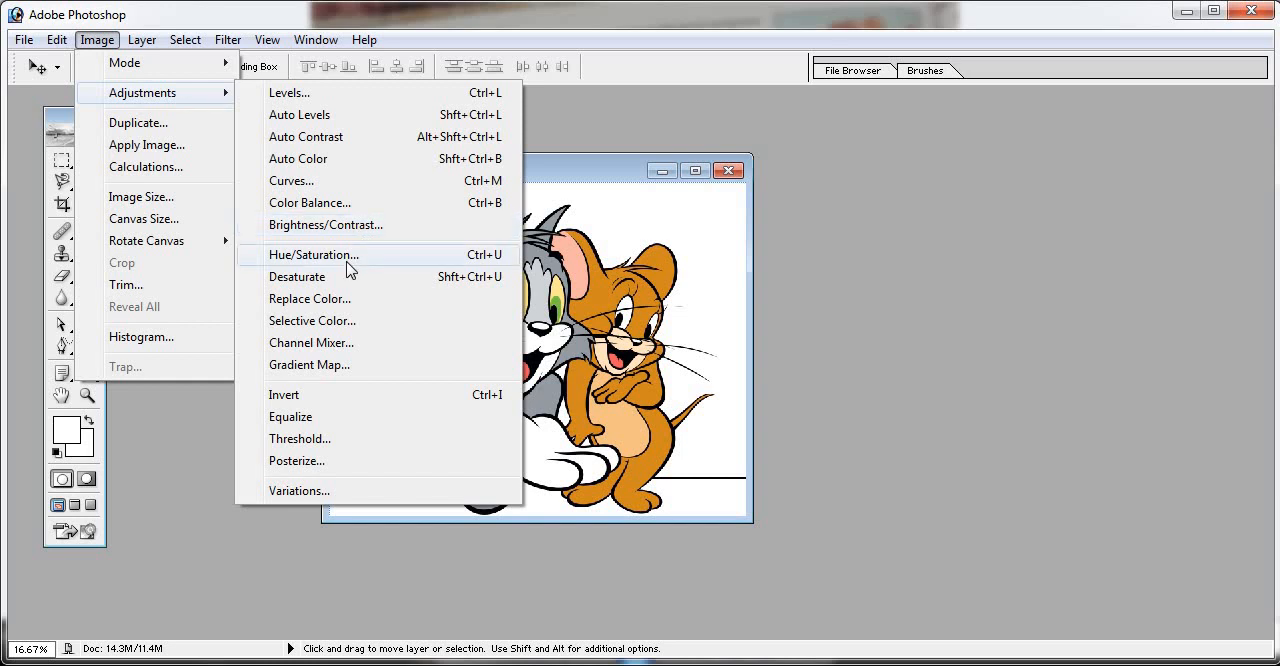
pyautogui.click(305, 495)
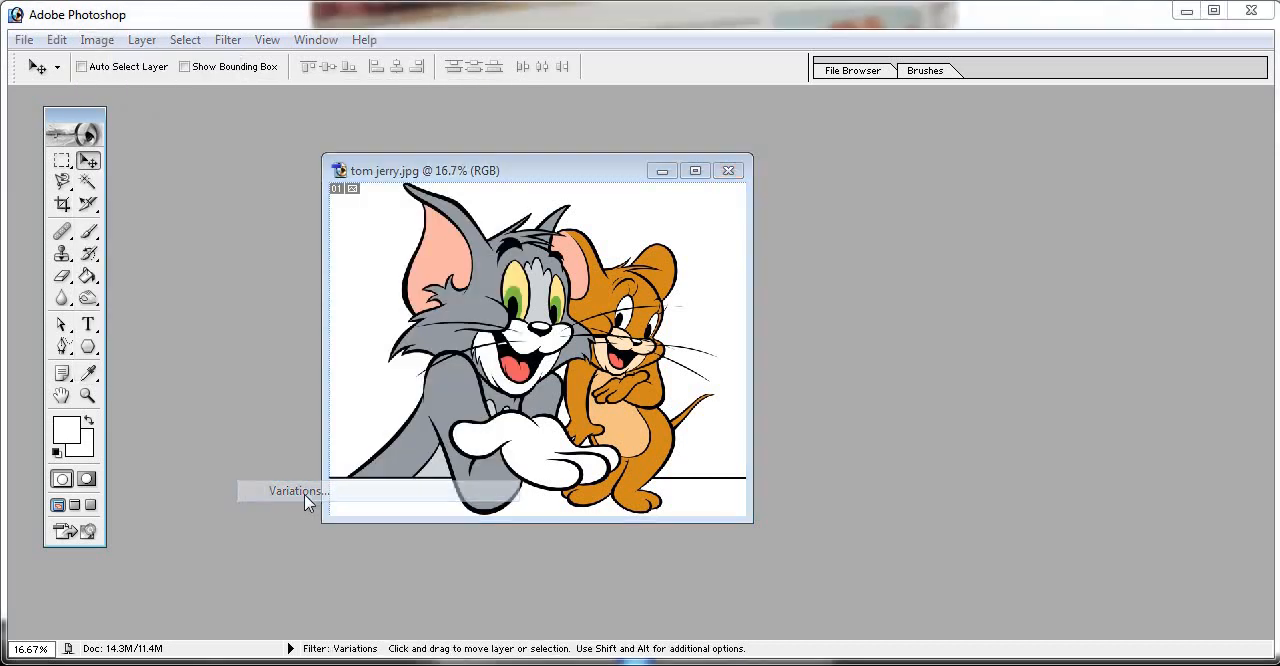
pyautogui.moveTo(752, 14); pyautogui.dragTo(896, 34)
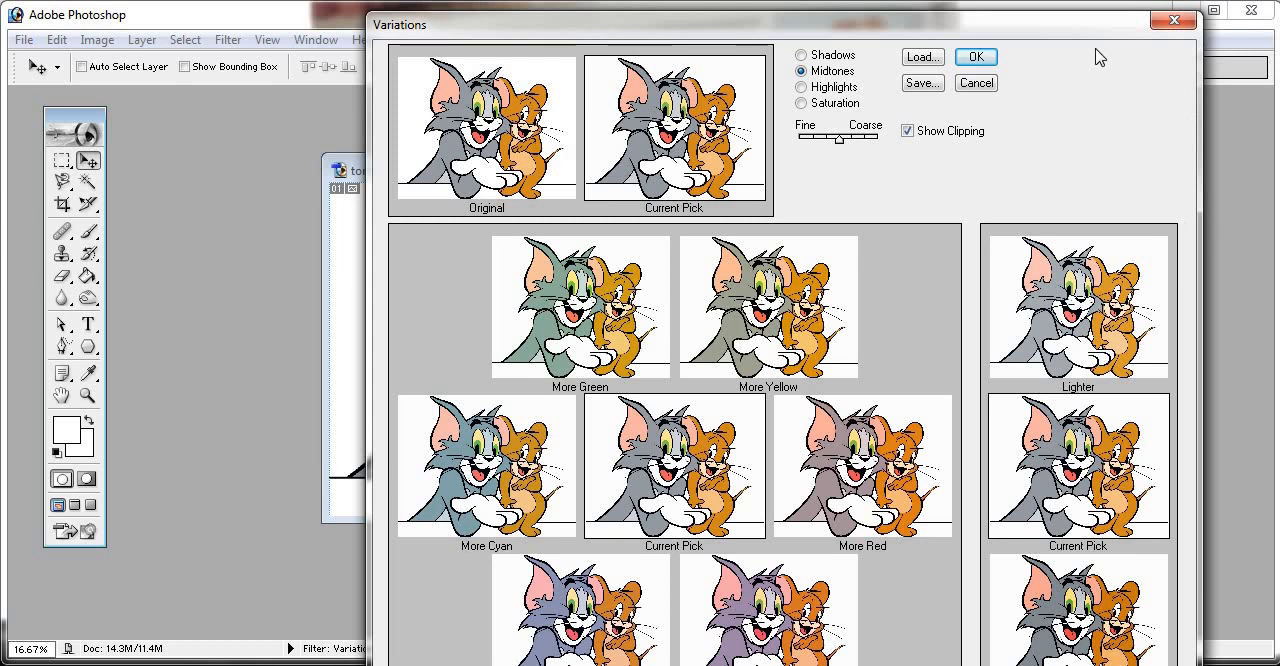
pyautogui.moveTo(1086, 23); pyautogui.dragTo(1109, 0)
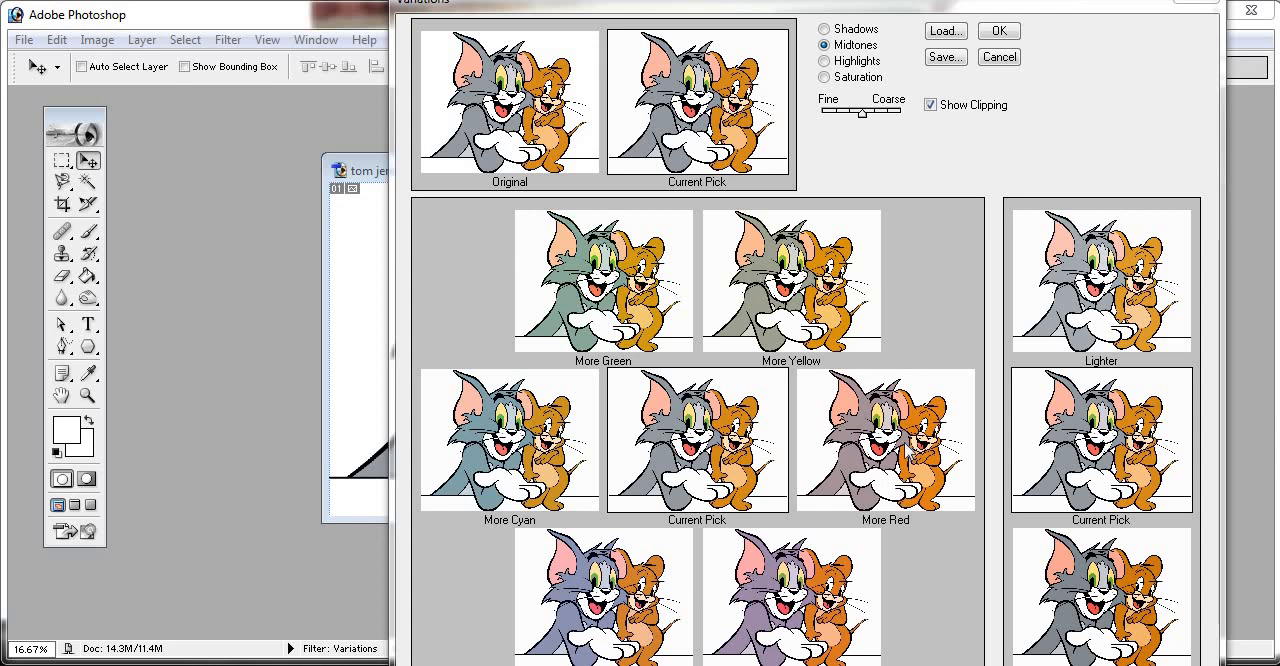
pyautogui.click(904, 448)
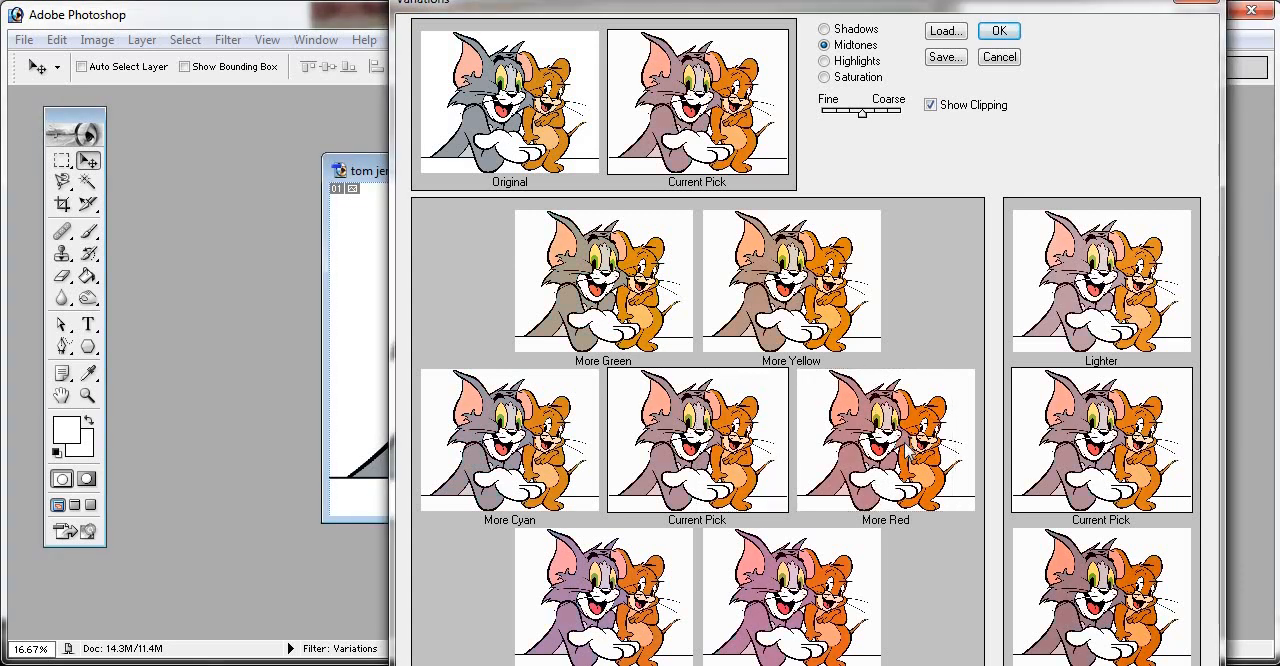
pyautogui.moveTo(1076, 8); pyautogui.dragTo(1255, 0)
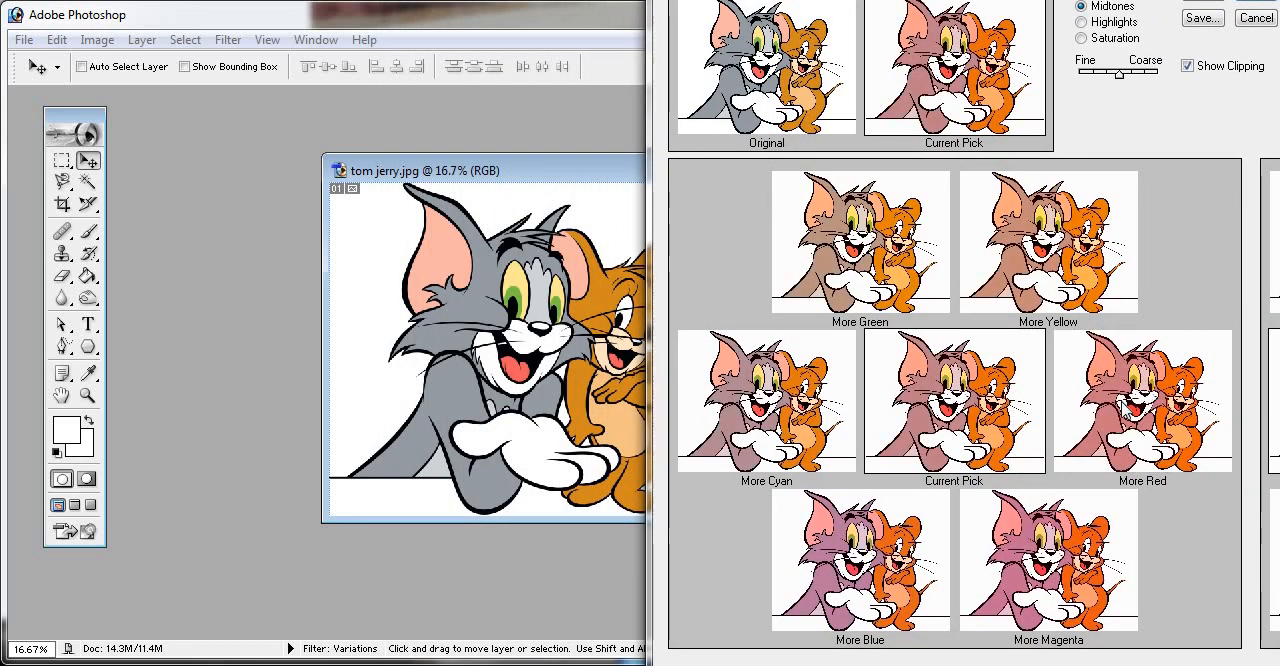
pyautogui.click(1122, 405)
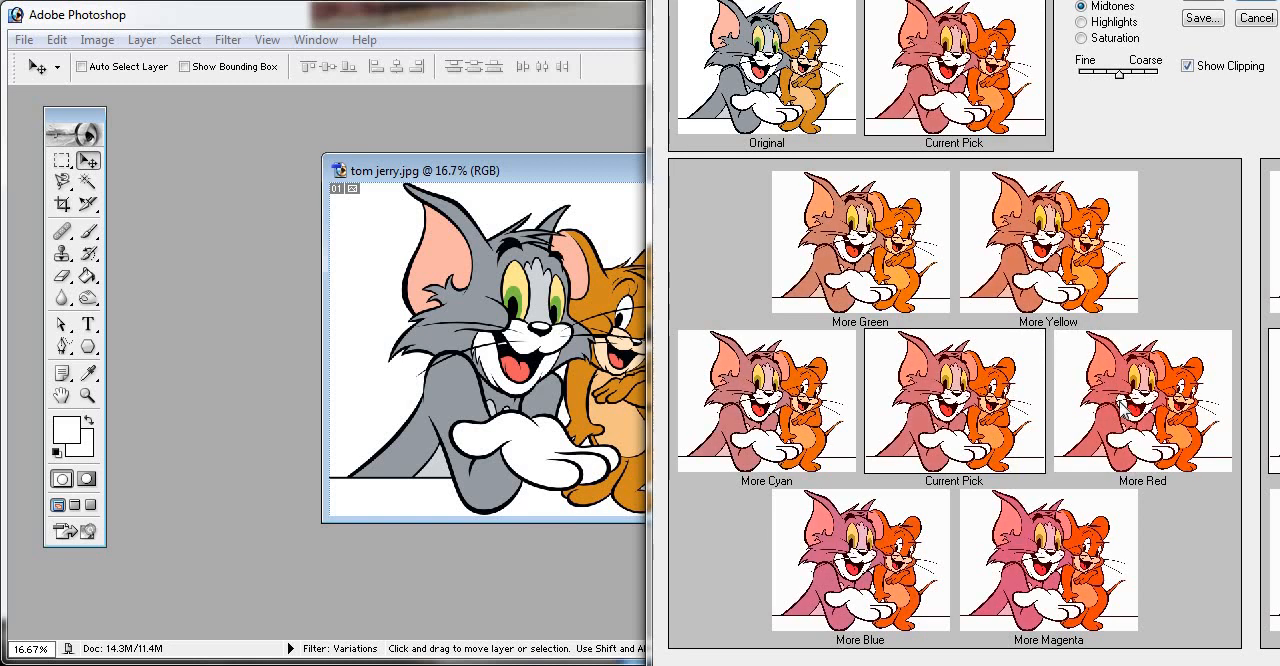
pyautogui.click(1120, 405)
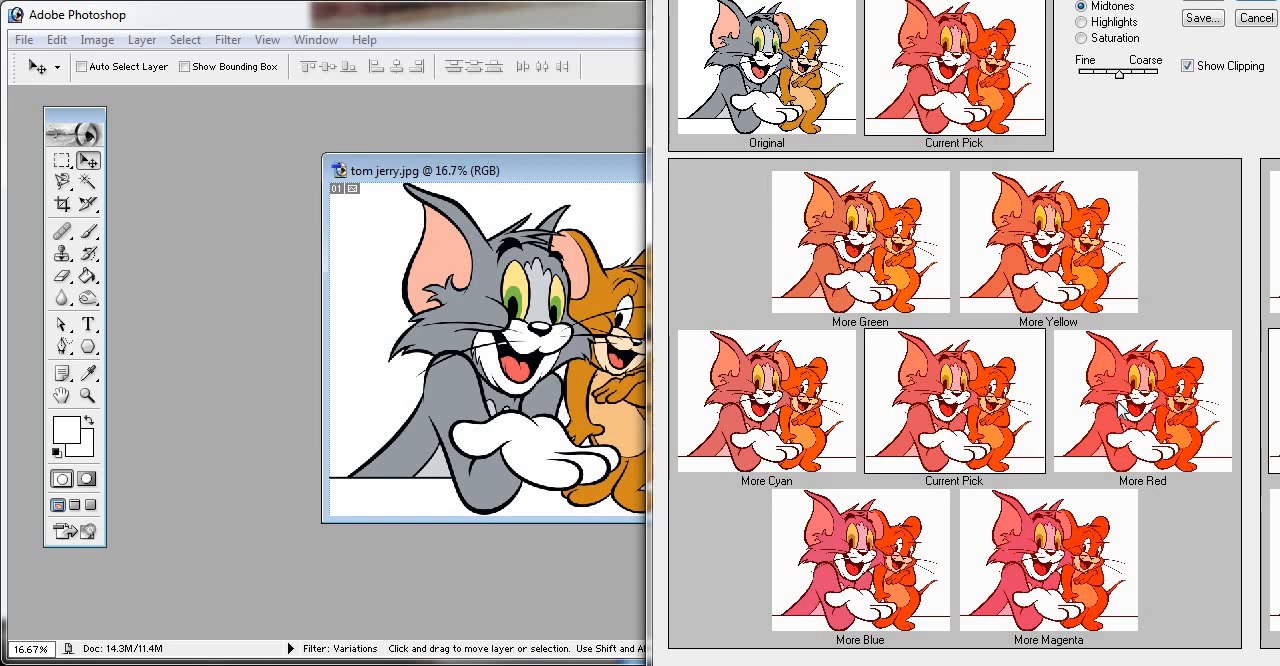
pyautogui.click(1122, 405)
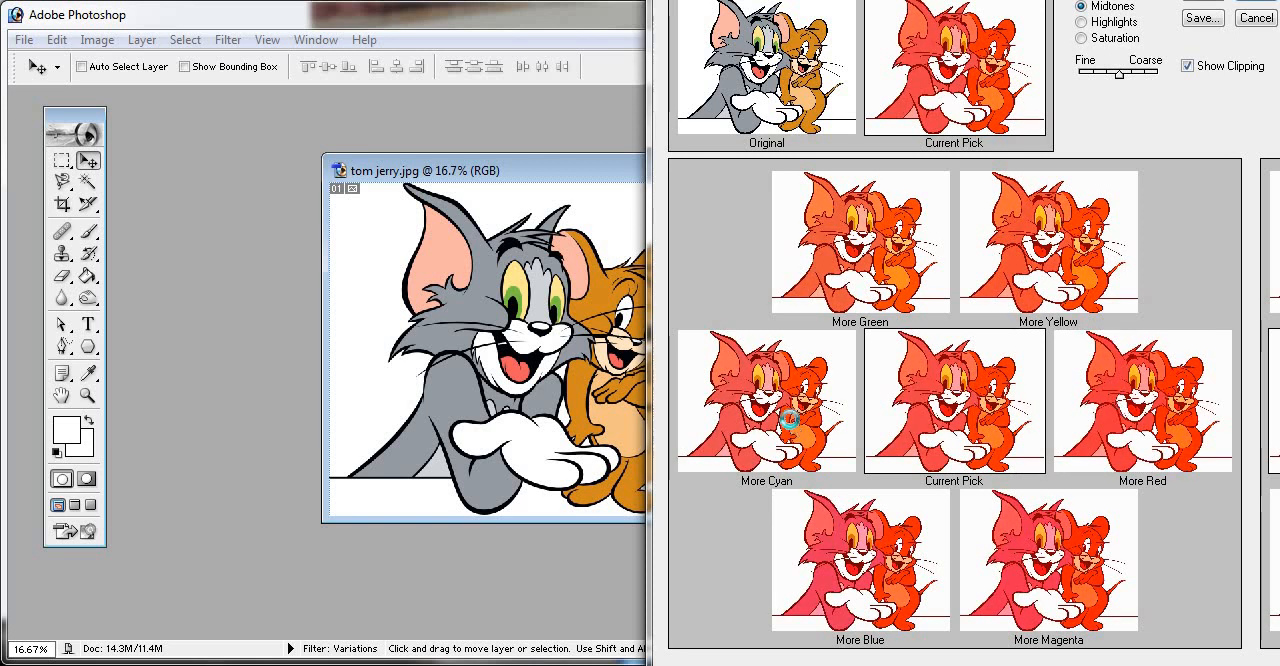
# - Pick More Cyan once, apply the variations to the image, and undo them
pyautogui.click(793, 427)
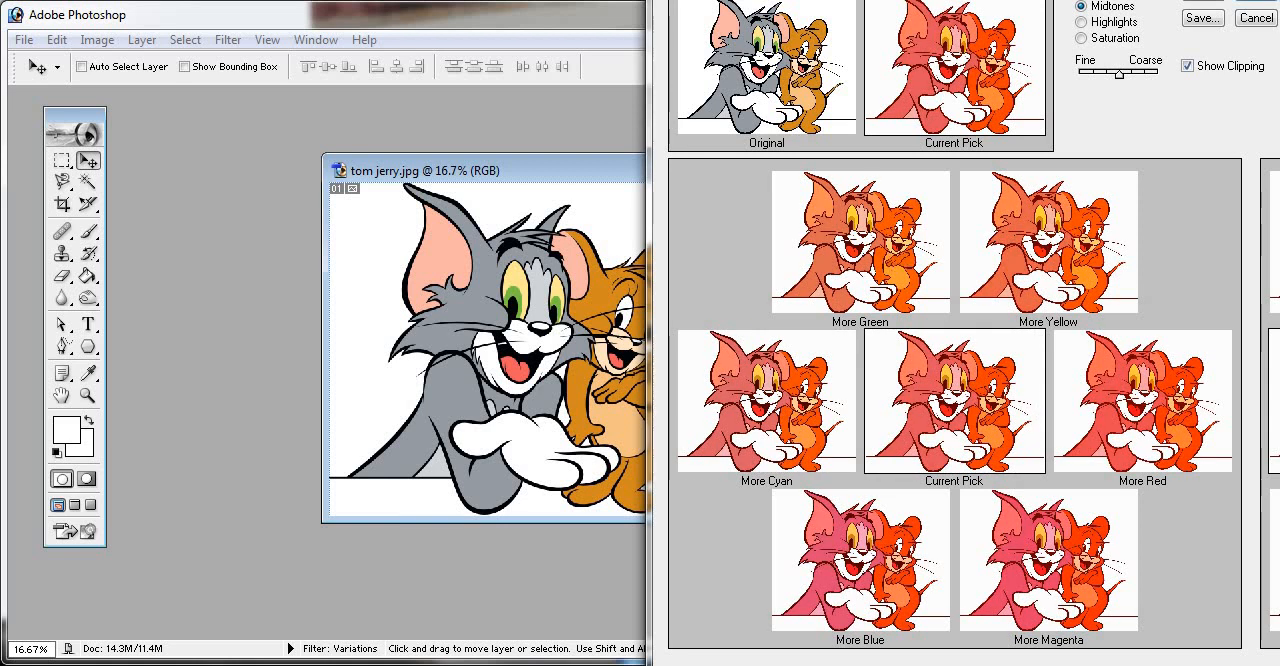
pyautogui.moveTo(1241, 0); pyautogui.dragTo(1180, 28)
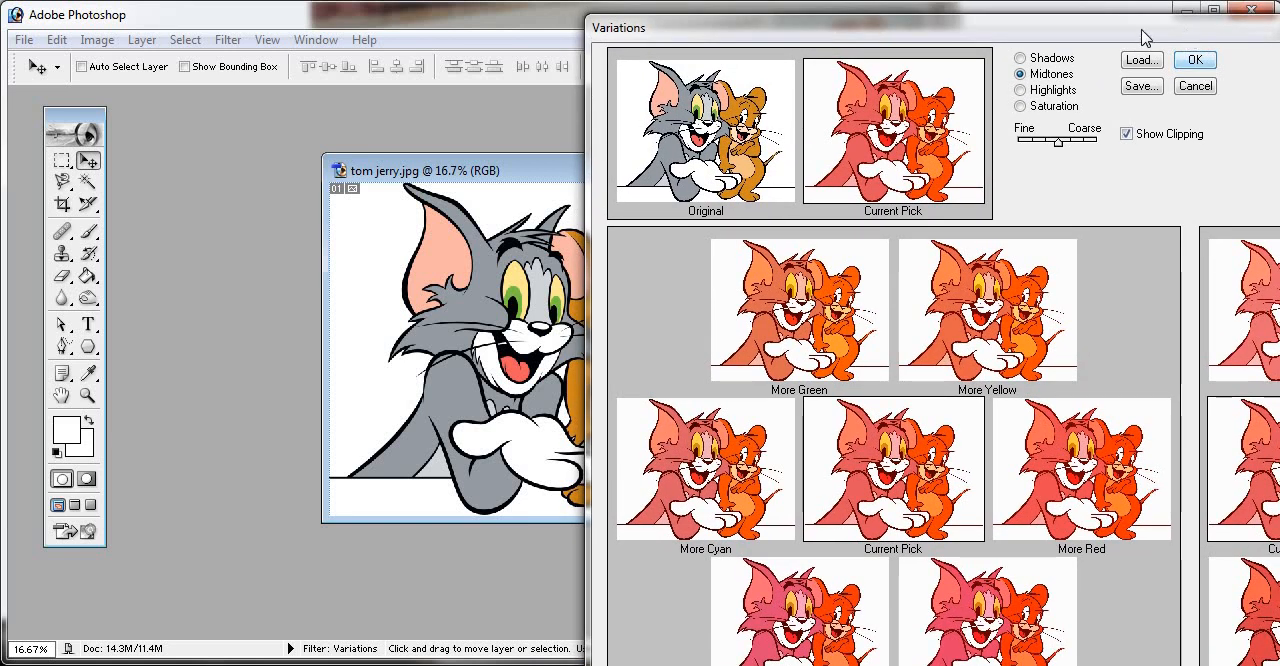
pyautogui.moveTo(1141, 29); pyautogui.dragTo(865, 56)
pyautogui.click(922, 88)
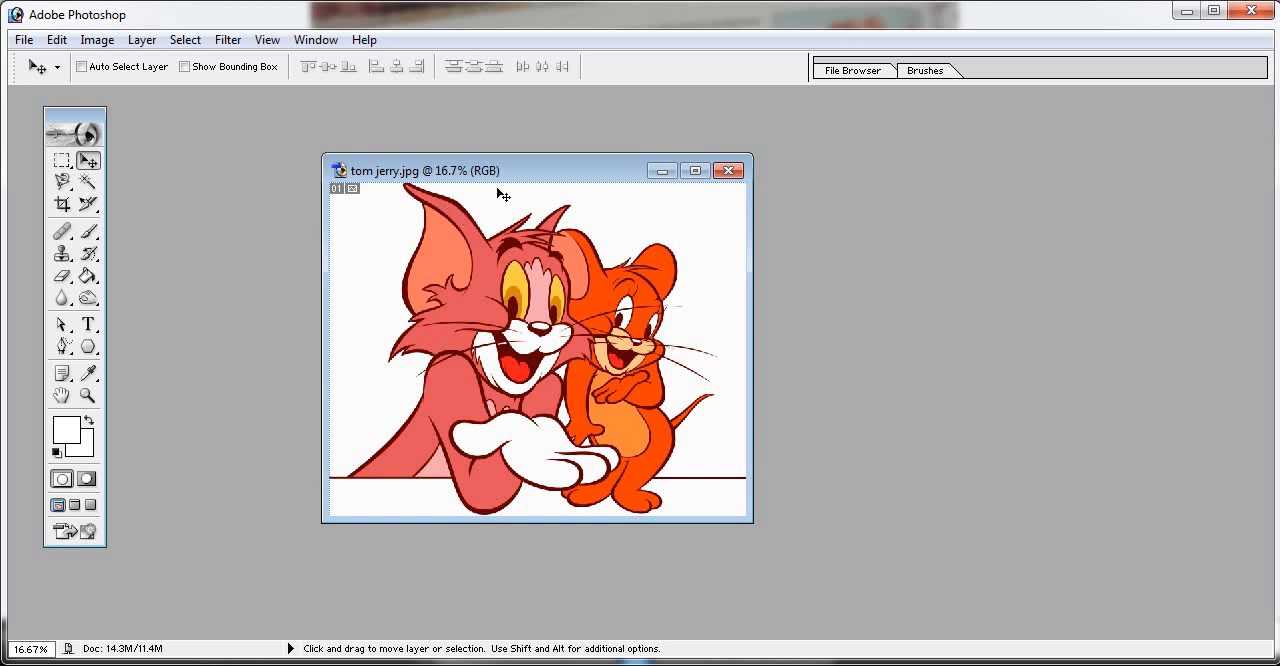
pyautogui.hotkey('ctrl', 'z')
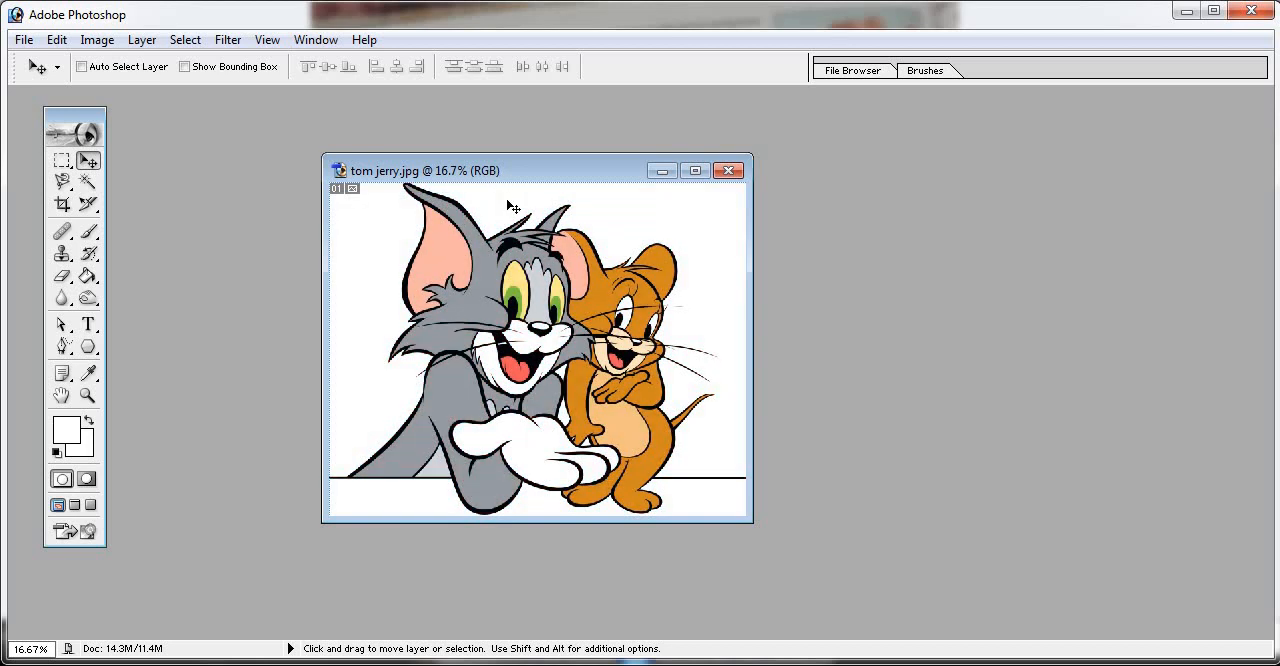
# - Reopen the Variations adjustment, pick More Green twice for the midtones, apply it to the image, and undo it
pyautogui.click(97, 40)
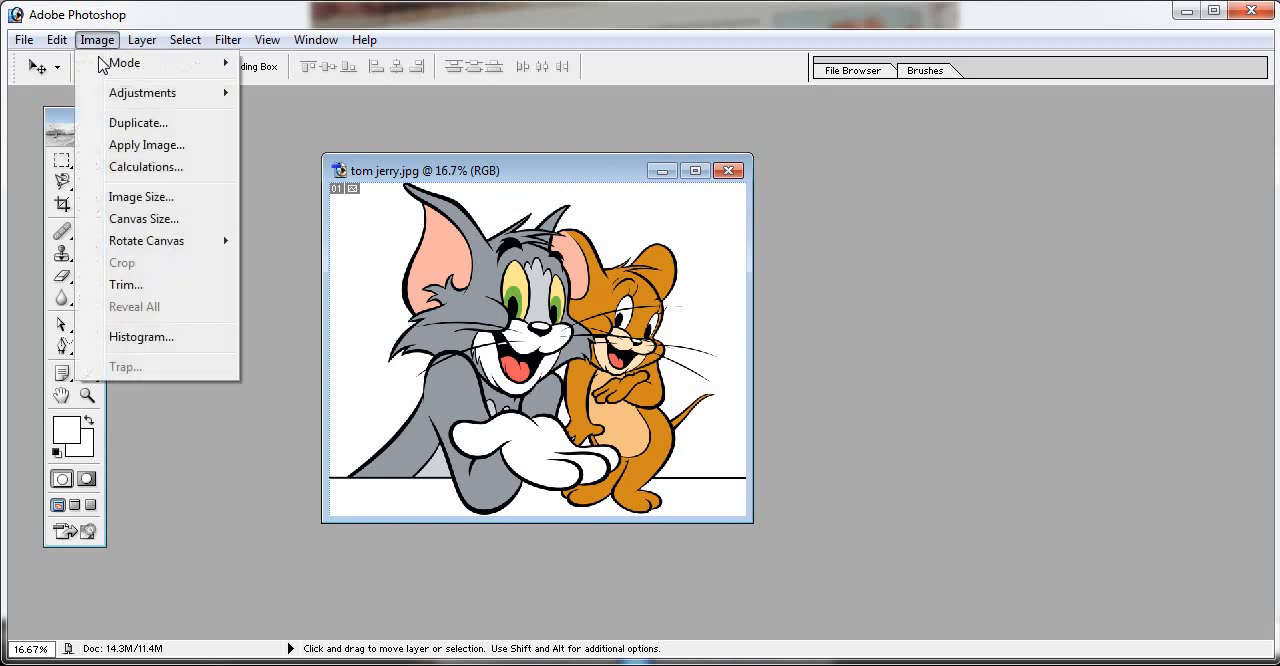
pyautogui.moveTo(212, 95)
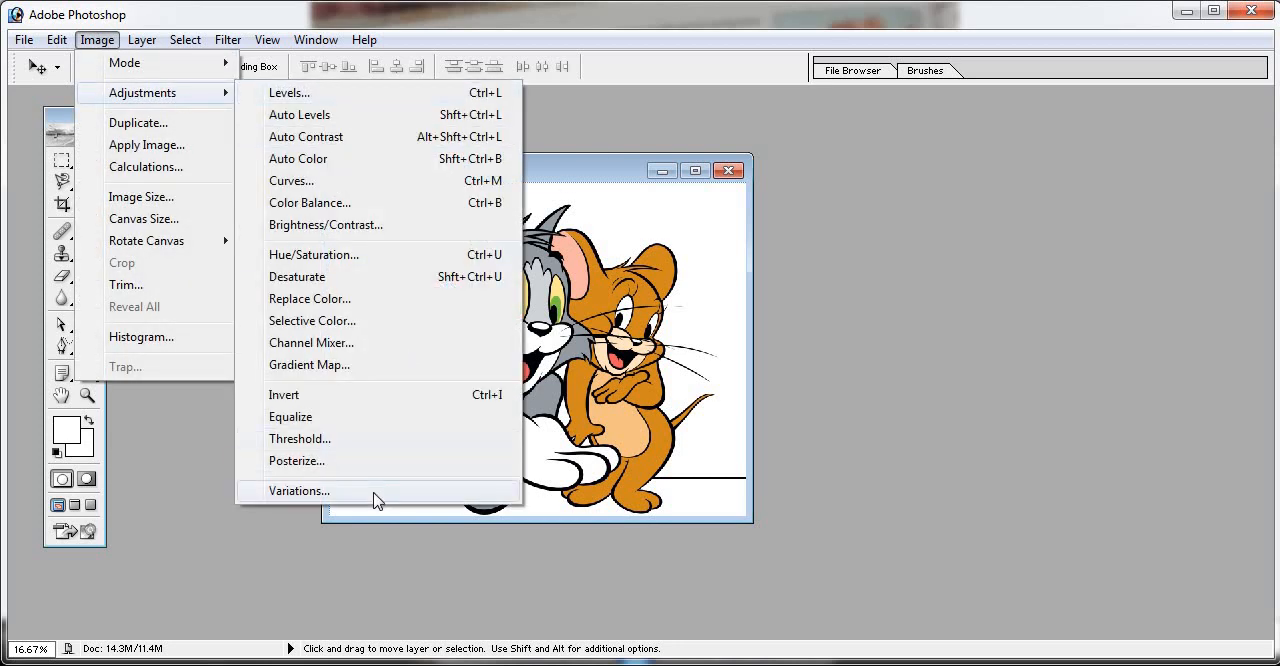
pyautogui.click(374, 491)
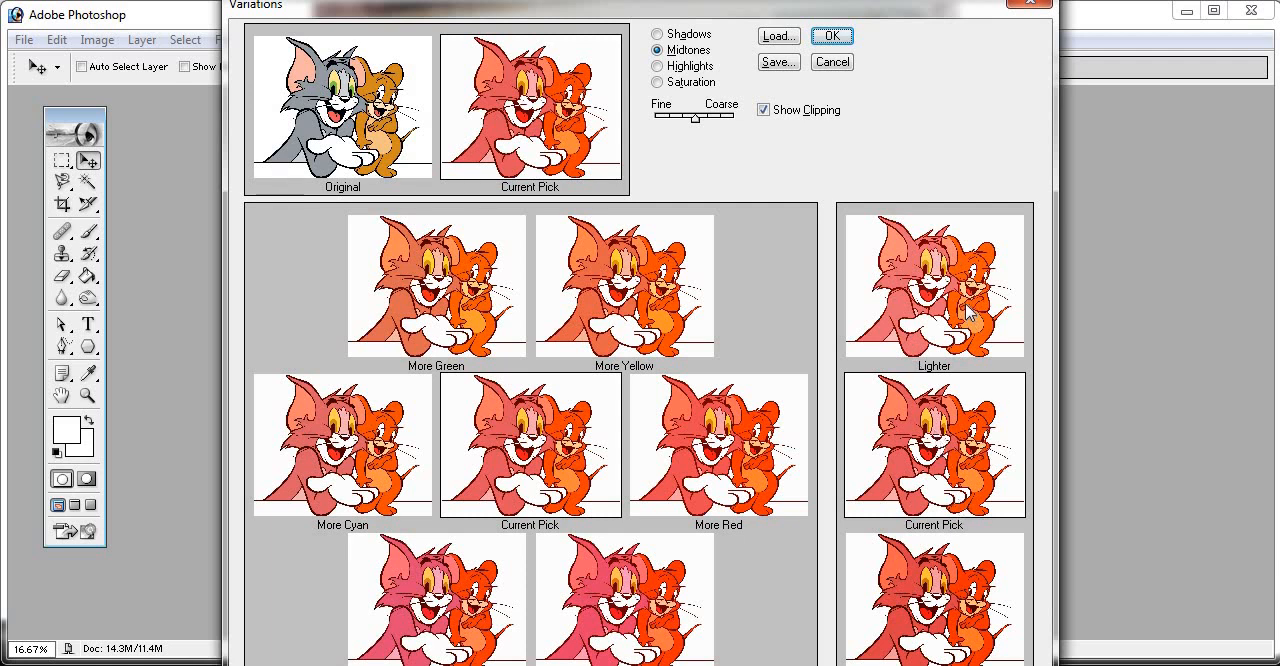
pyautogui.click(446, 290)
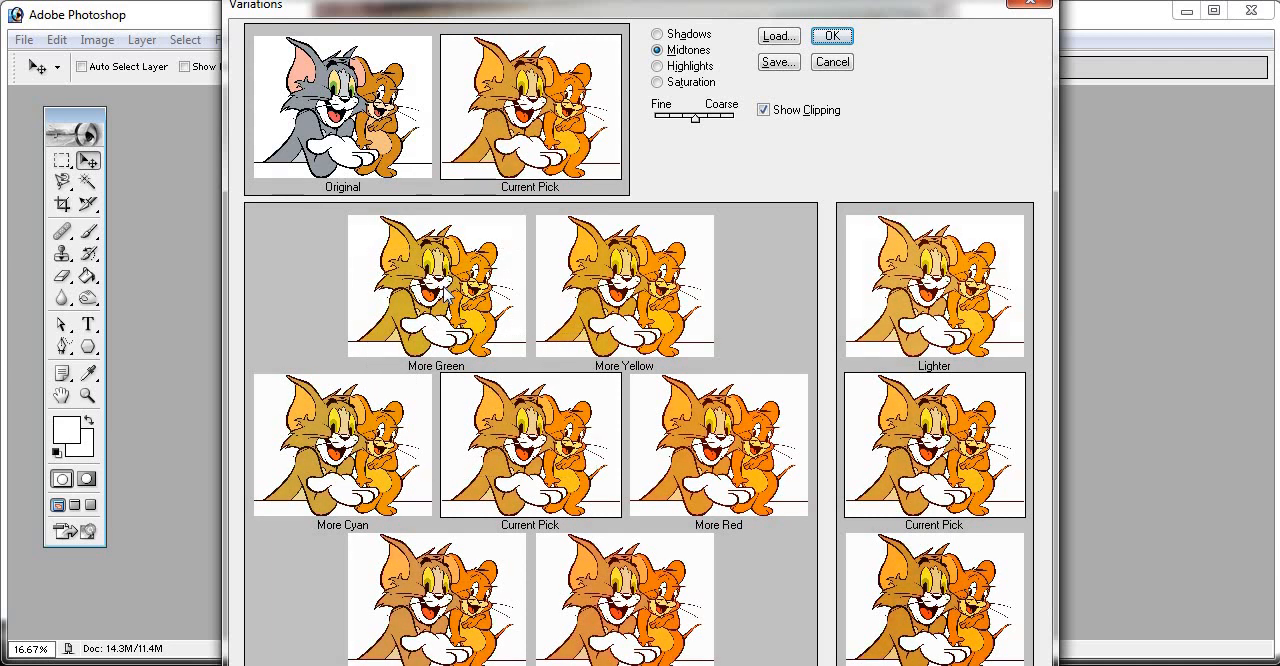
pyautogui.click(446, 290)
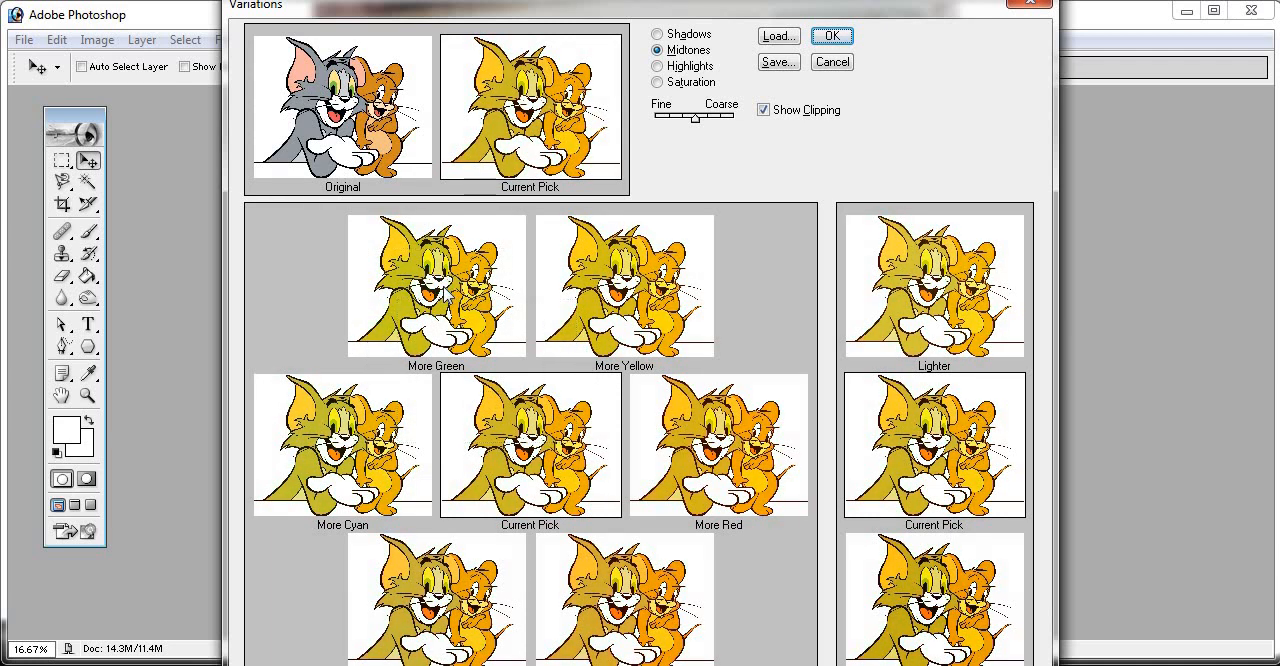
pyautogui.click(832, 37)
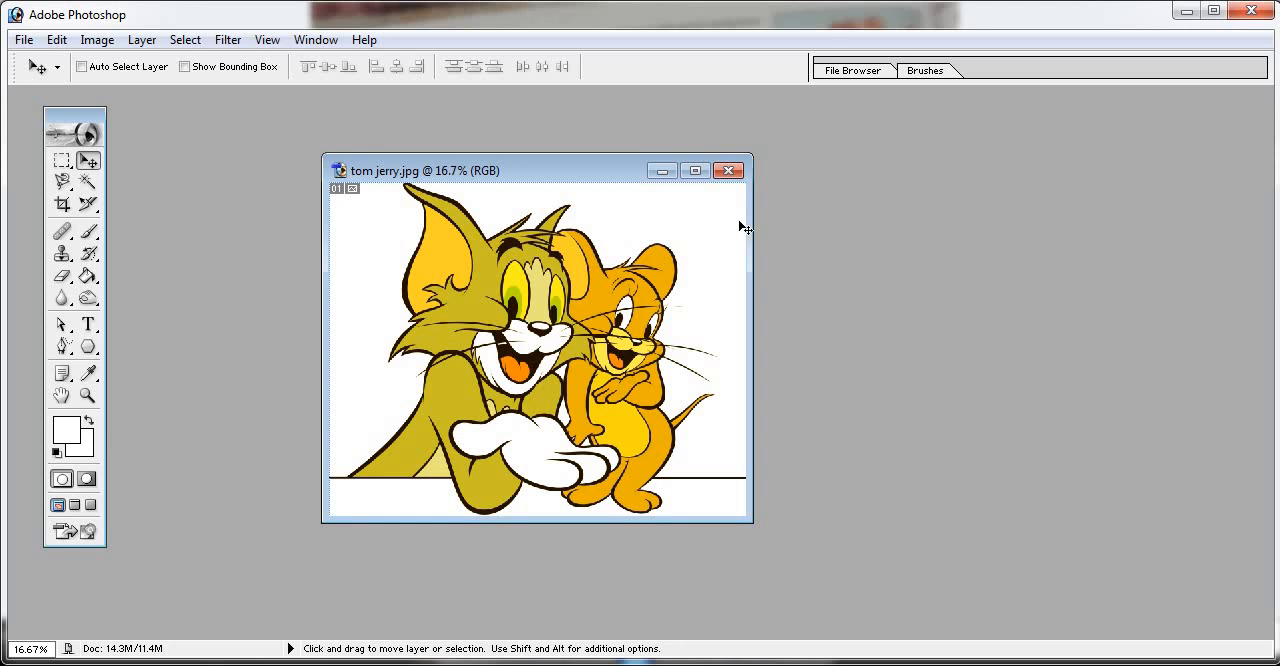
pyautogui.hotkey('ctrl', 'z')
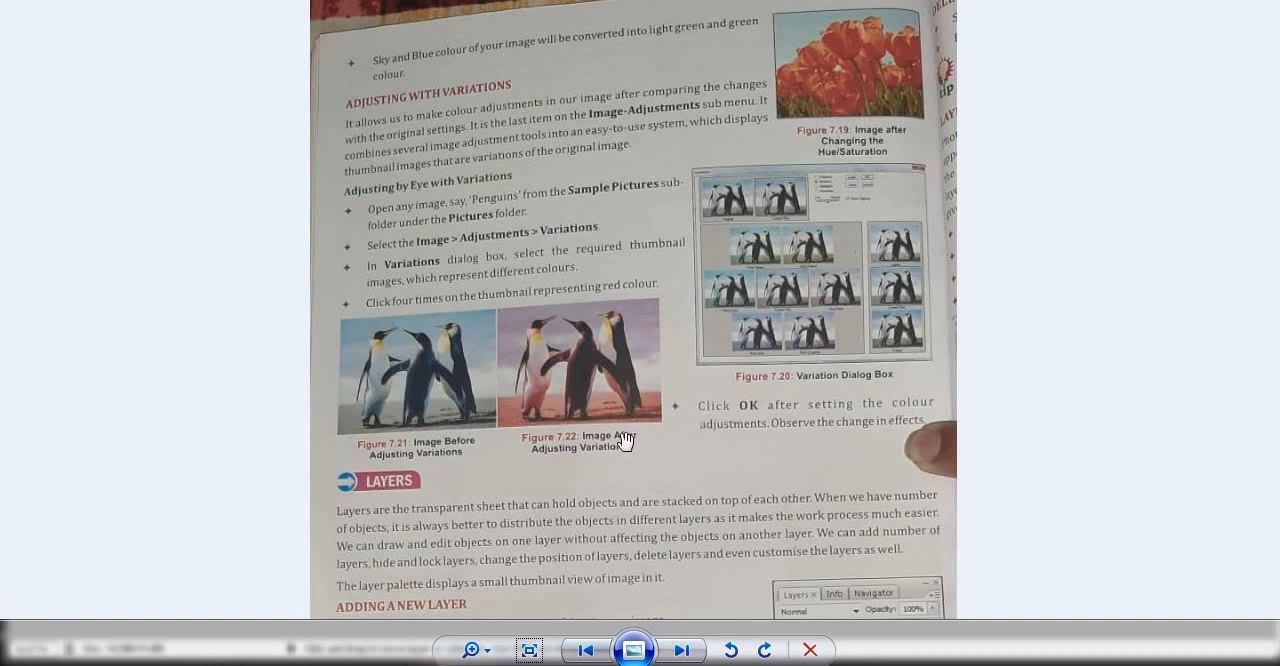
# - Read the textbook's Layers section on adding and renaming layers in the photo viewer, and return to Photoshop
pyautogui.moveTo(616, 440); pyautogui.dragTo(601, 243)
pyautogui.moveTo(624, 420); pyautogui.dragTo(608, 369)
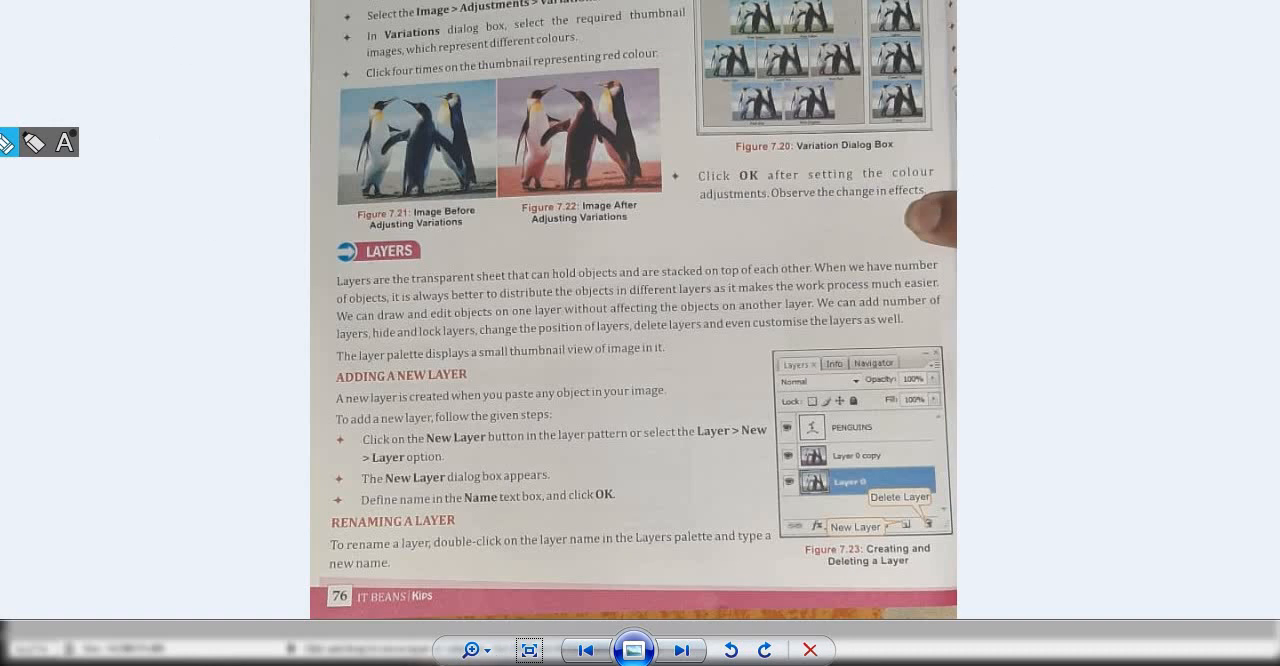
pyautogui.hotkey('alt', 'Tab')
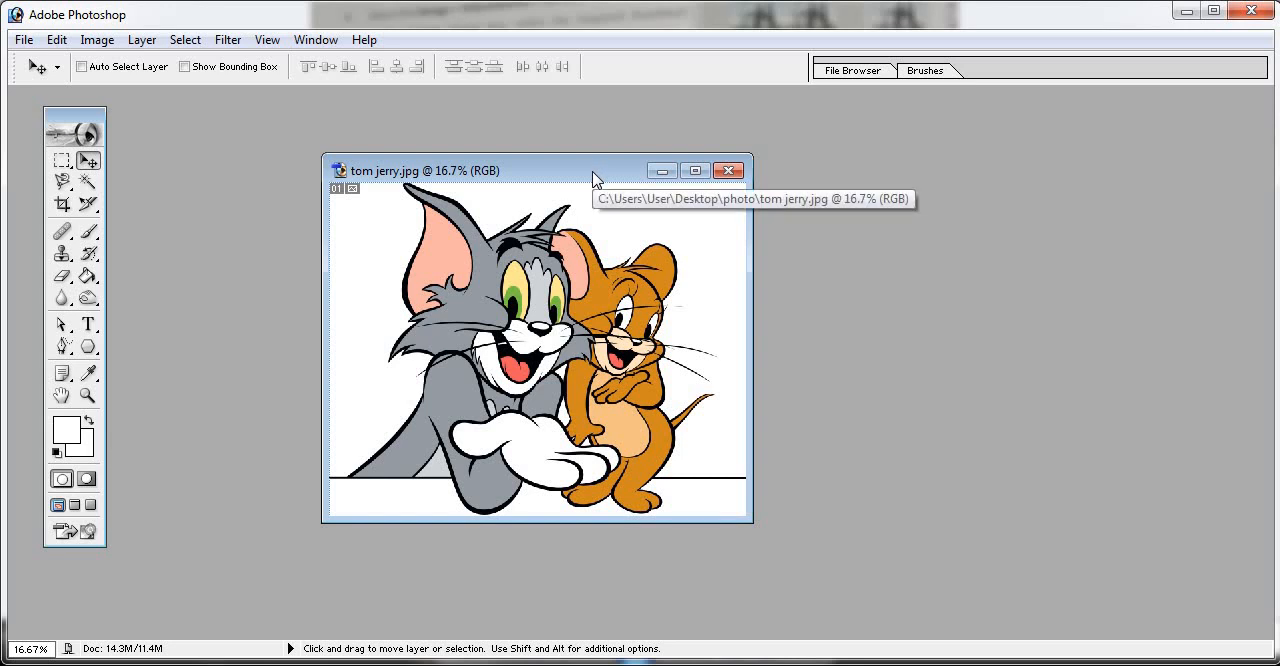
# - Reposition the tom jerry.jpg window, then switch to Windows Explorer and open the 11 Aug 2020 folder in Downloads
pyautogui.moveTo(594, 178); pyautogui.dragTo(640, 160)
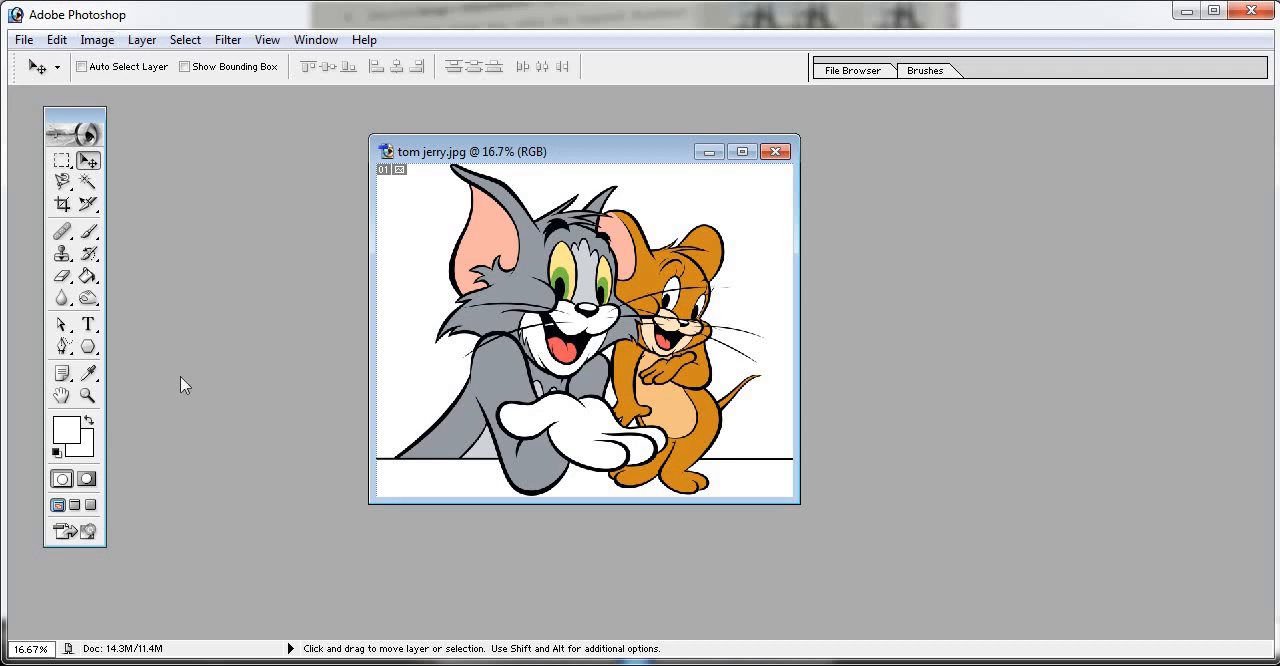
pyautogui.press('super')
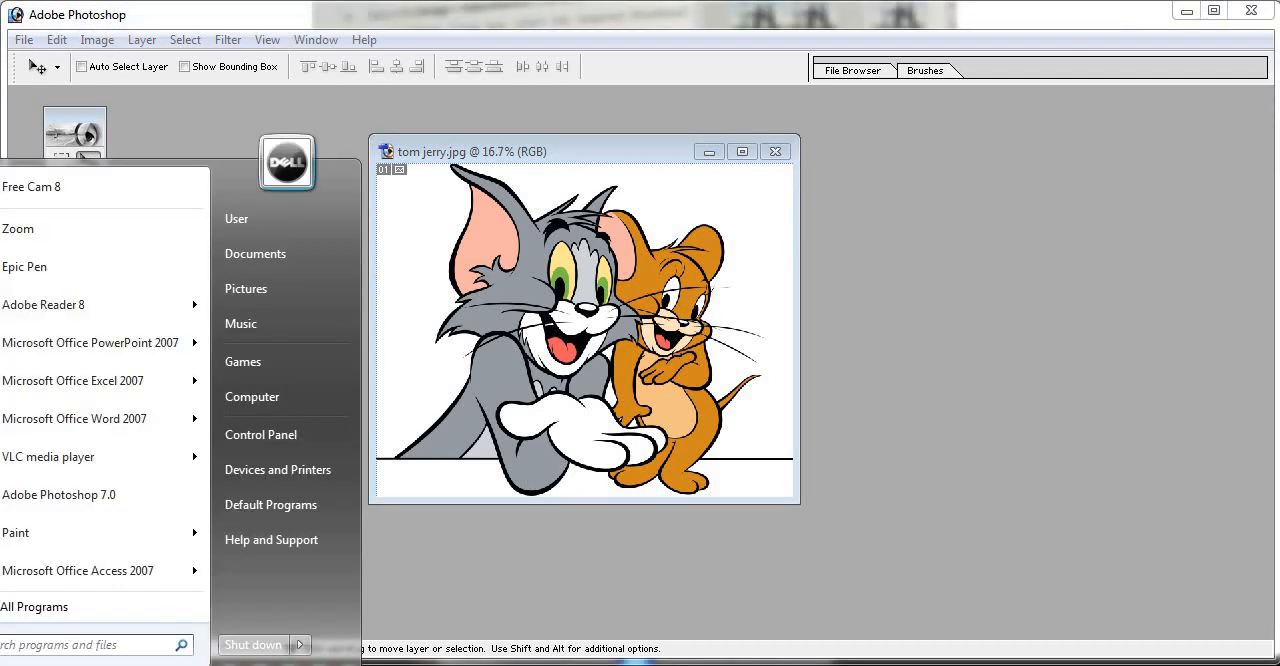
pyautogui.click(276, 403)
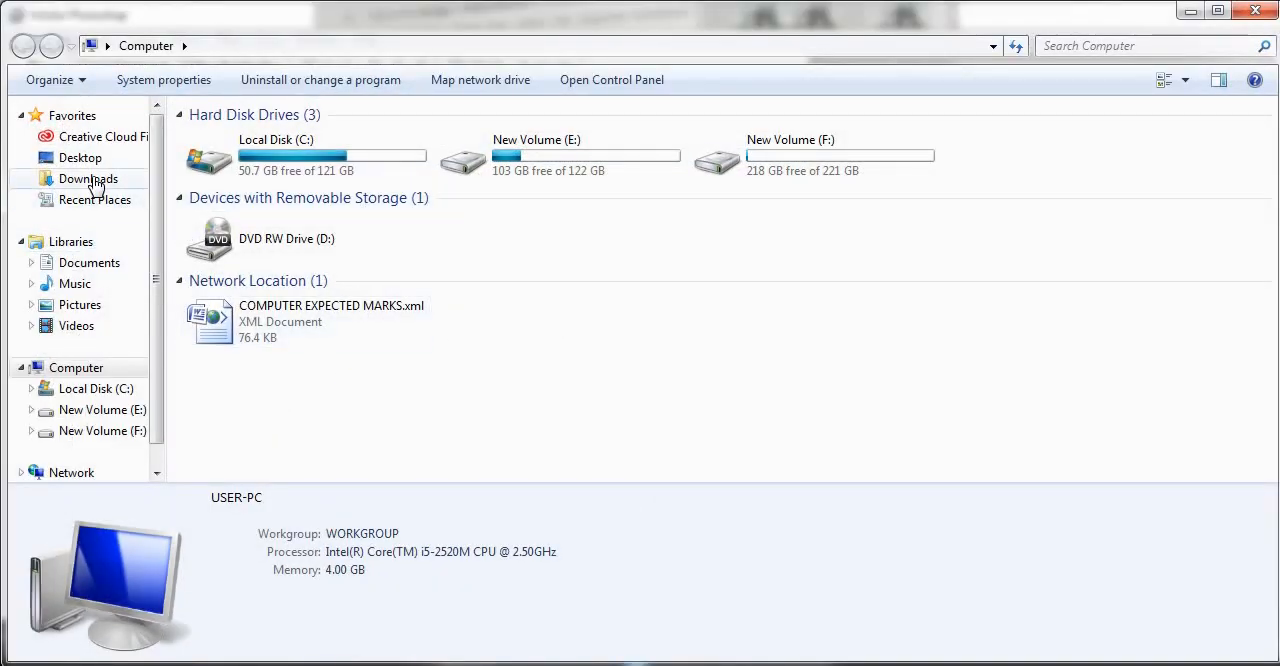
pyautogui.click(92, 180)
pyautogui.doubleClick(233, 155)
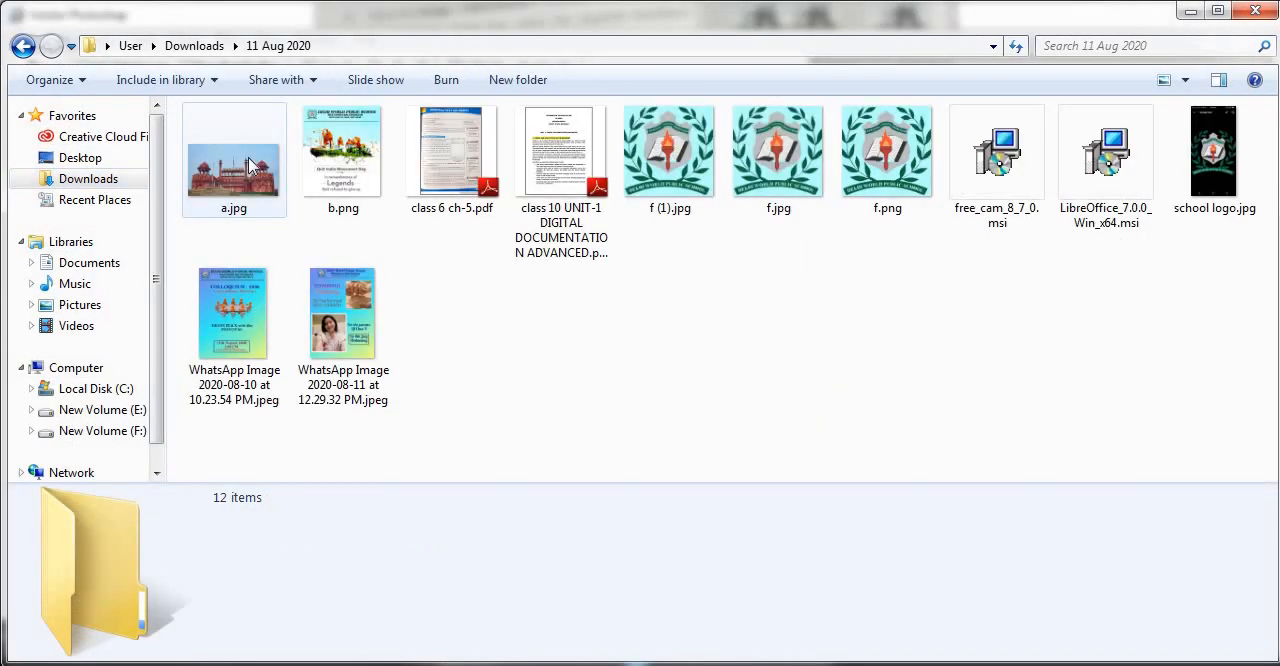
# - Open a.jpg from the 11 Aug 2020 folder with Paint
pyautogui.click(216, 155)
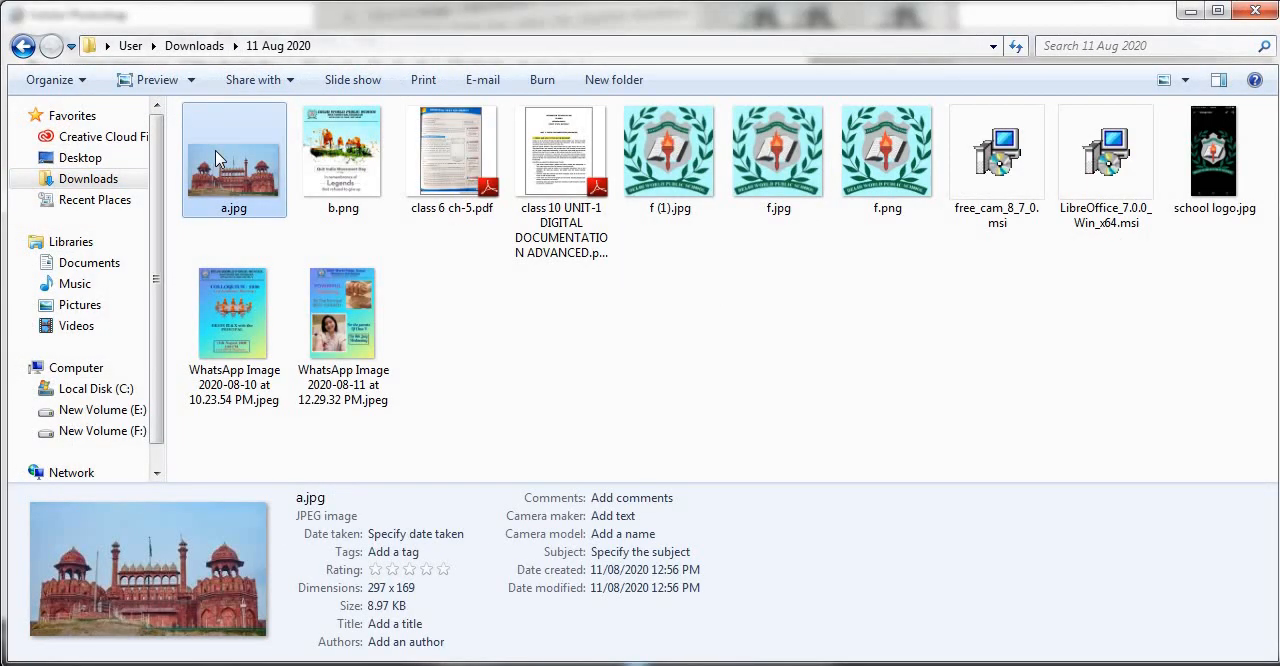
pyautogui.rightClick(218, 160)
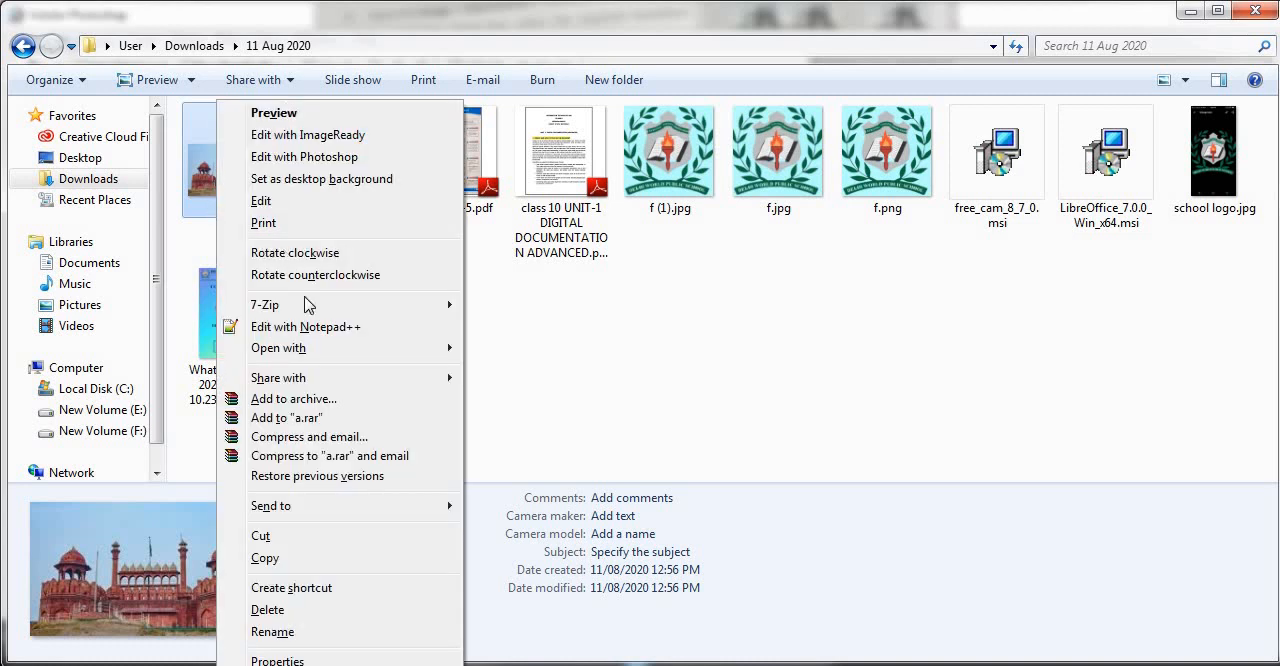
pyautogui.moveTo(352, 350)
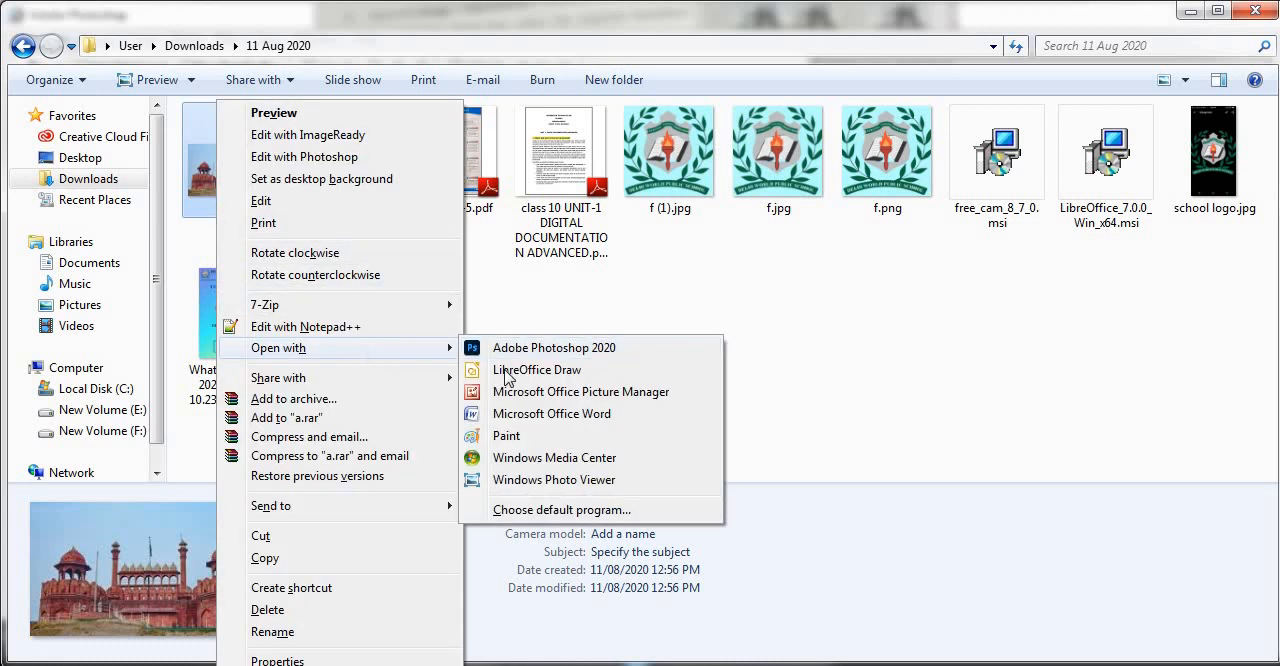
pyautogui.click(548, 438)
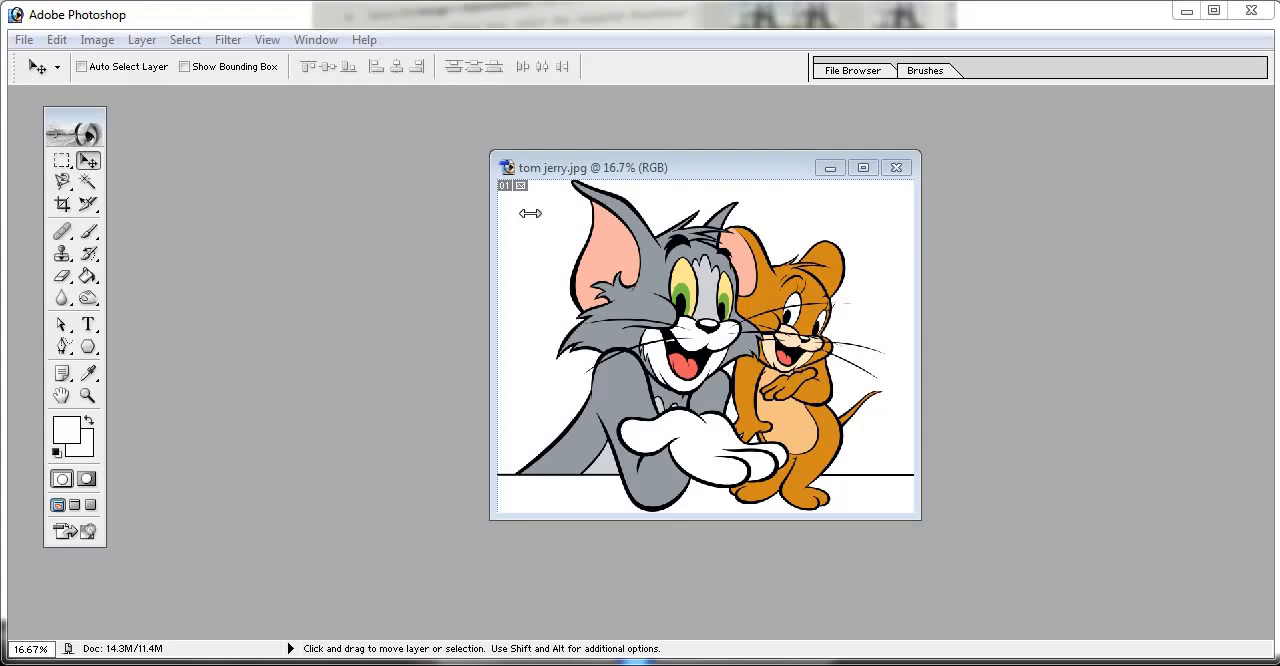
pyautogui.moveTo(664, 172); pyautogui.dragTo(673, 149)
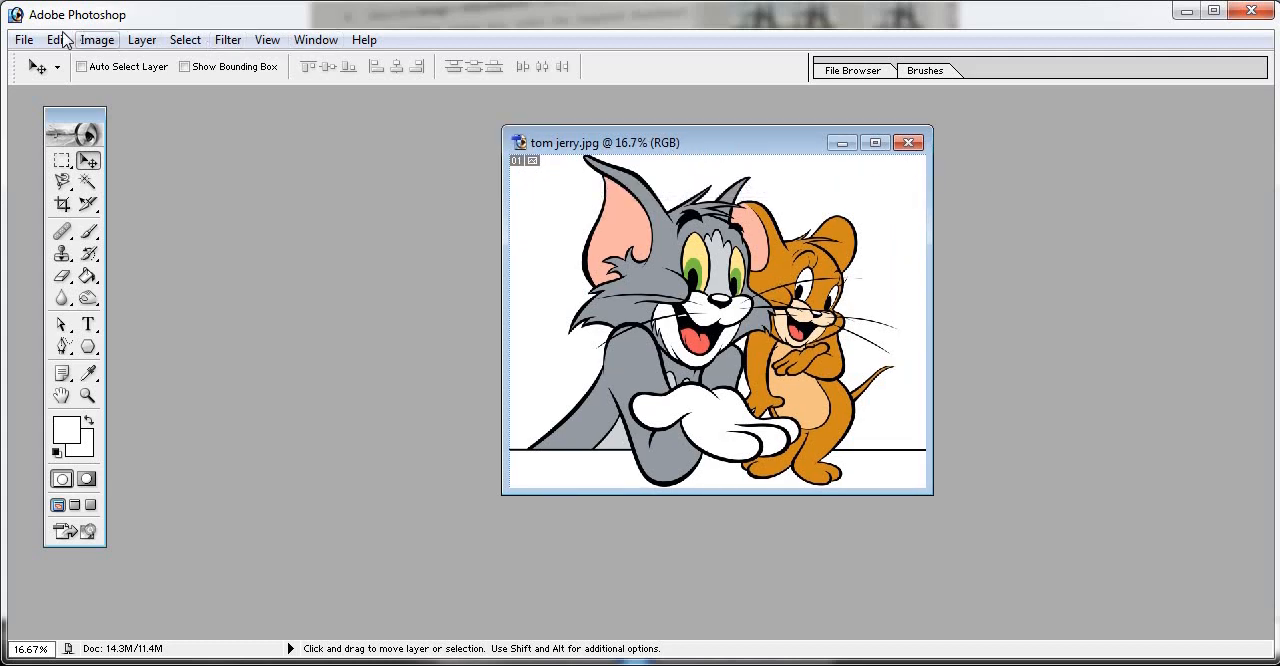
pyautogui.click(93, 42)
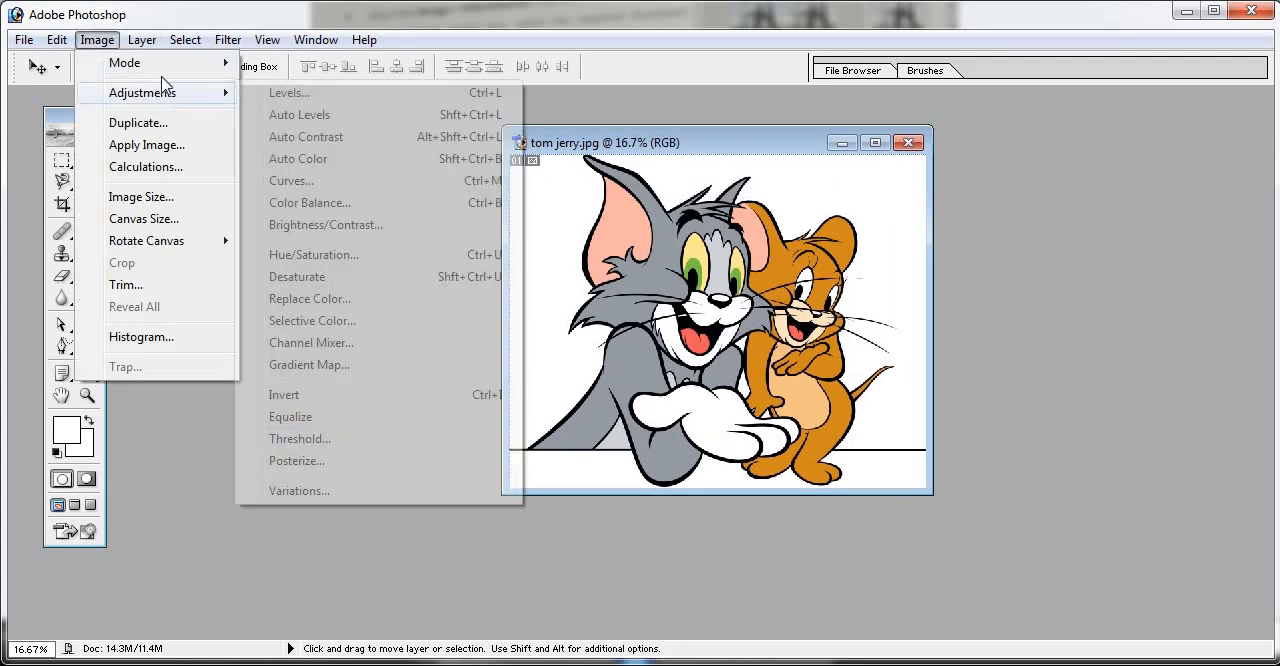
pyautogui.click(42, 63)
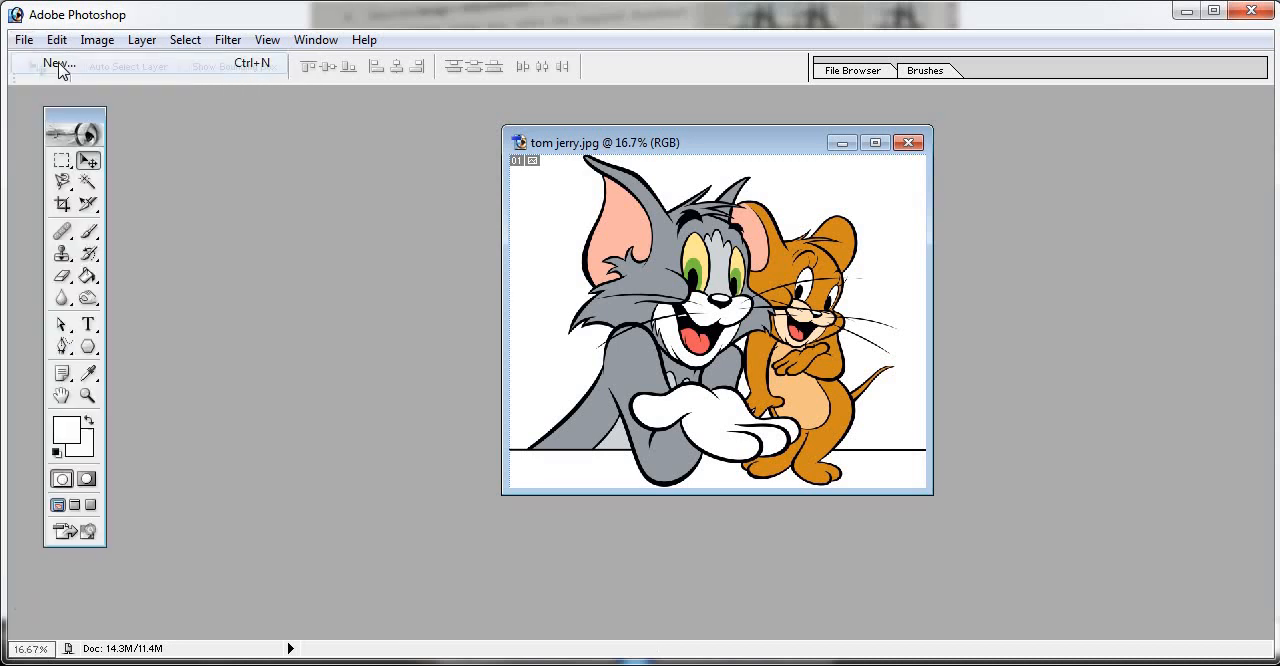
pyautogui.click(817, 159)
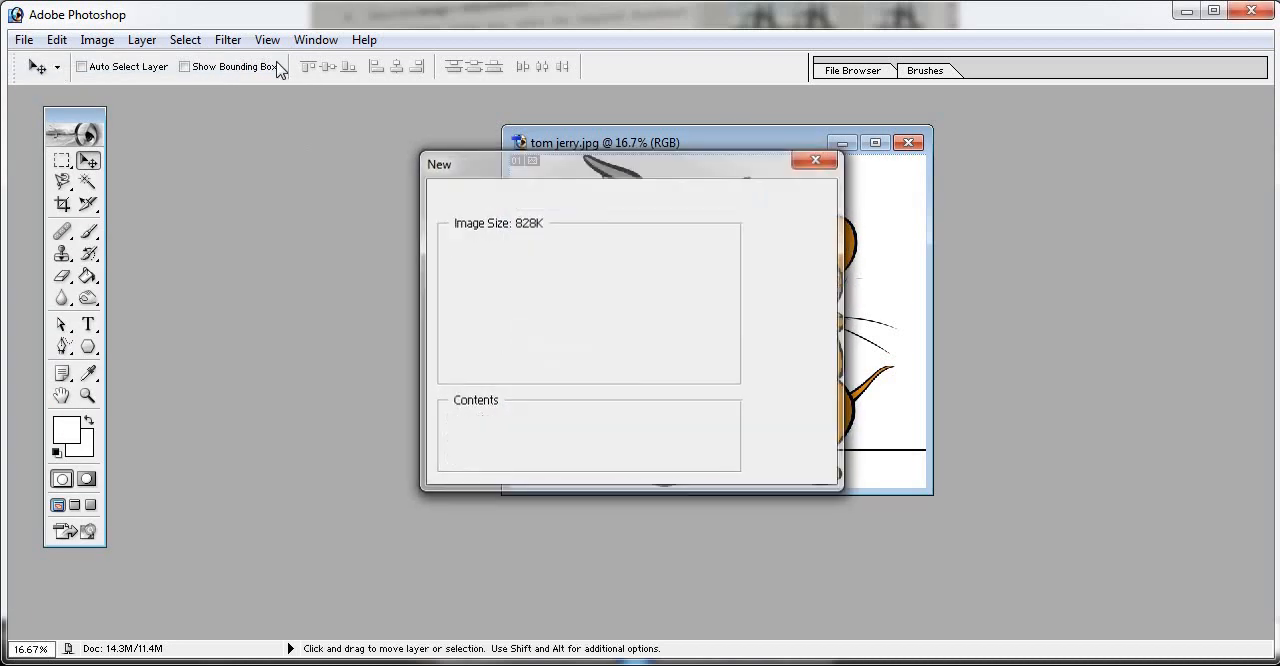
# - Open micky.jpg from the photo folder in Photoshop
pyautogui.click(22, 40)
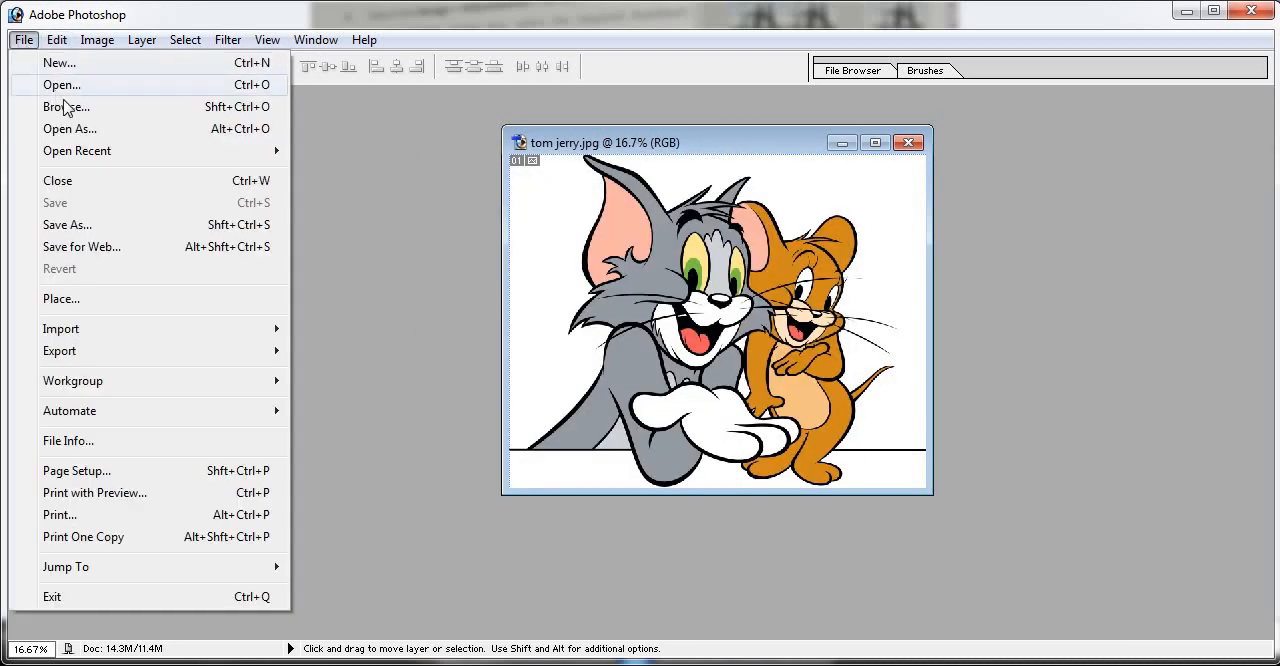
pyautogui.click(45, 84)
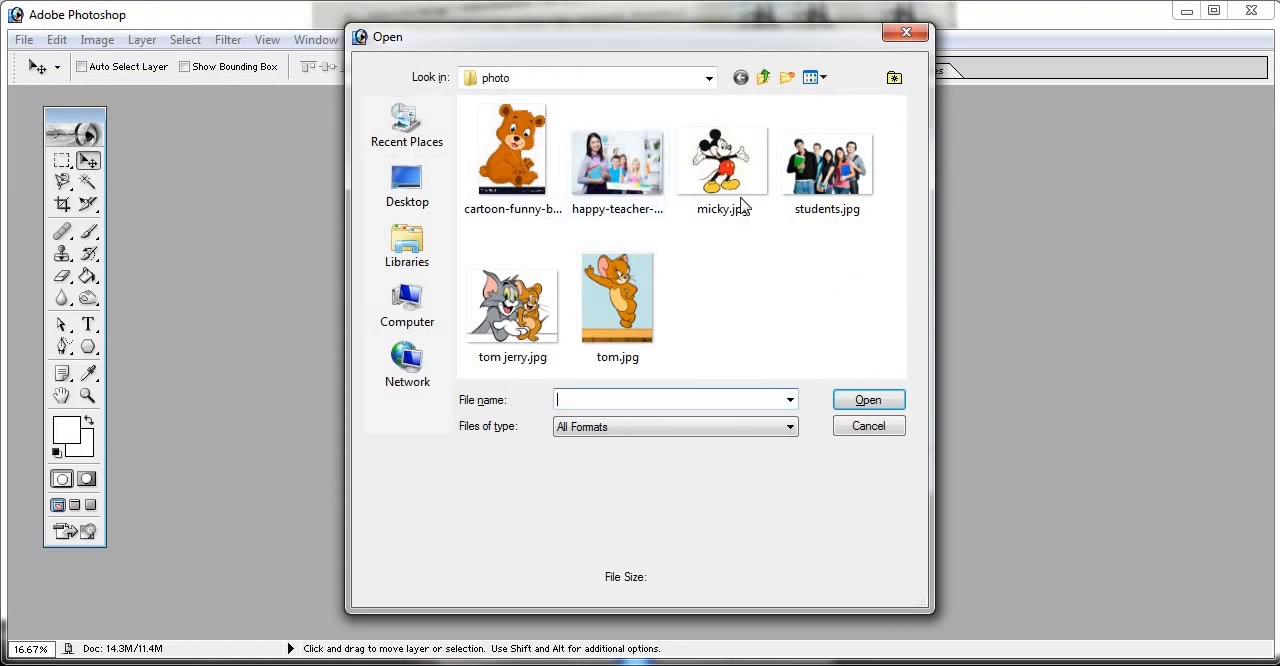
pyautogui.click(703, 183)
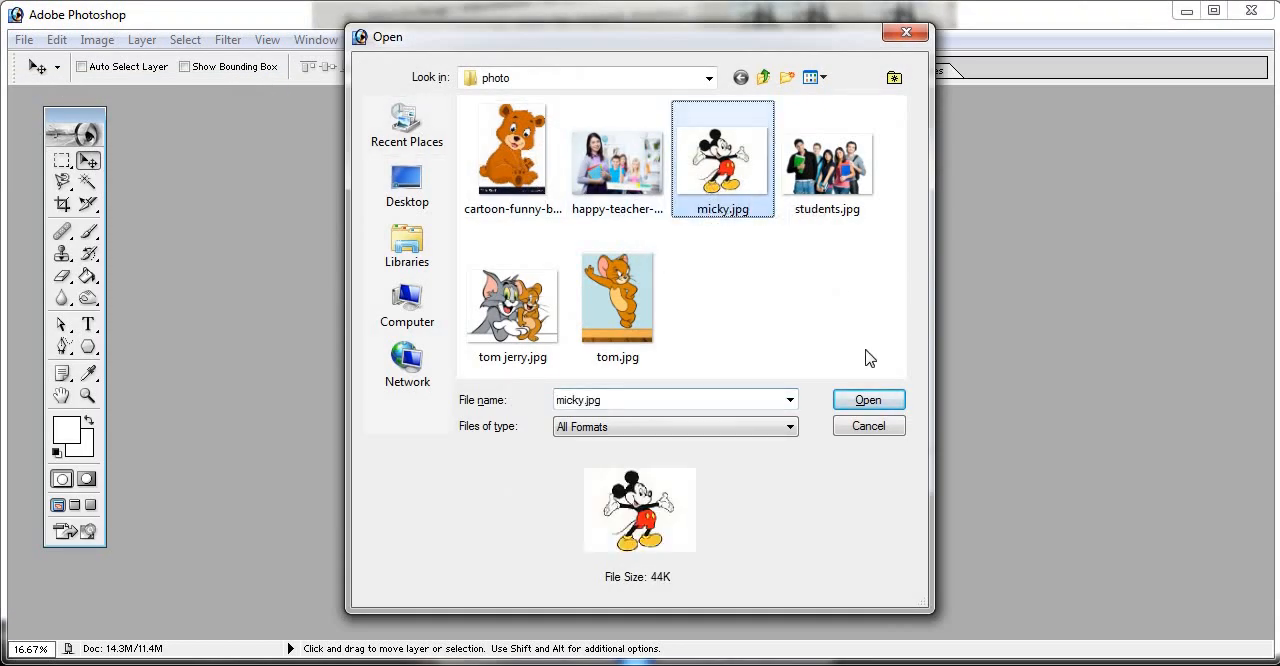
pyautogui.click(868, 399)
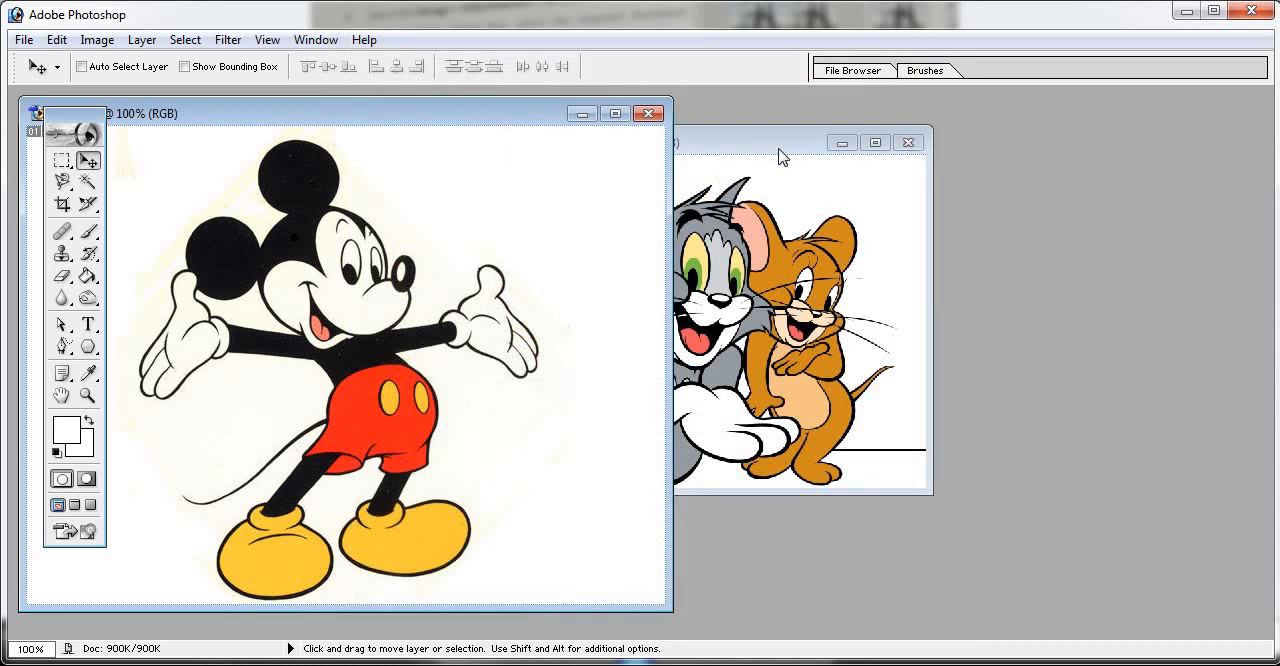
# - Arrange the tom jerry.jpg and micky.jpg windows side by side without overlap
pyautogui.click(779, 149)
pyautogui.moveTo(748, 145); pyautogui.dragTo(991, 136)
pyautogui.click(526, 114)
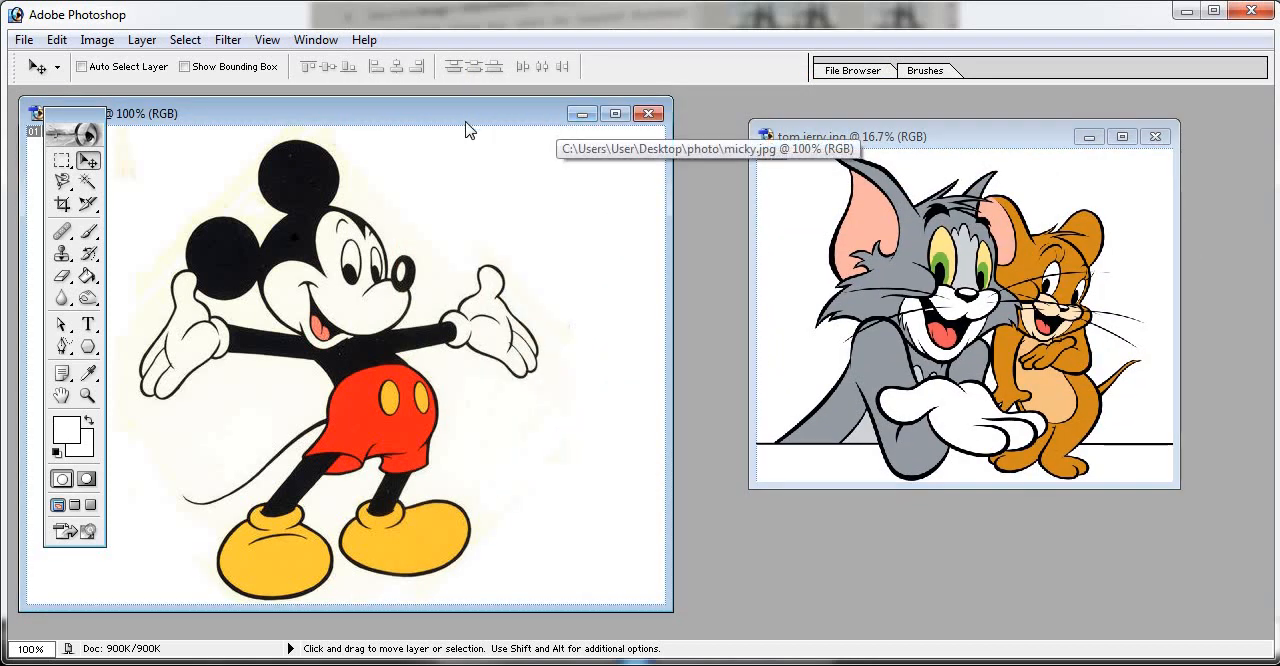
pyautogui.moveTo(465, 127); pyautogui.dragTo(525, 128)
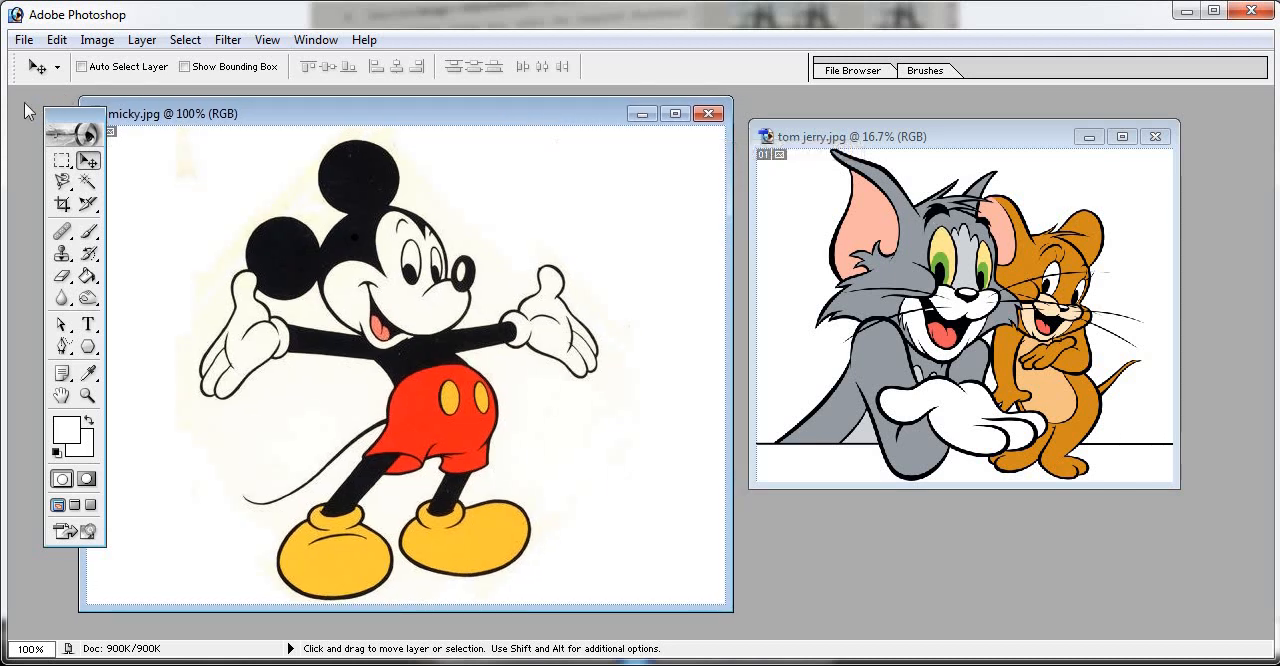
# - Select Tom and Jerry's upper bodies with the Rectangular Marquee and move the selection into micky.jpg with the Move tool
pyautogui.click(61, 163)
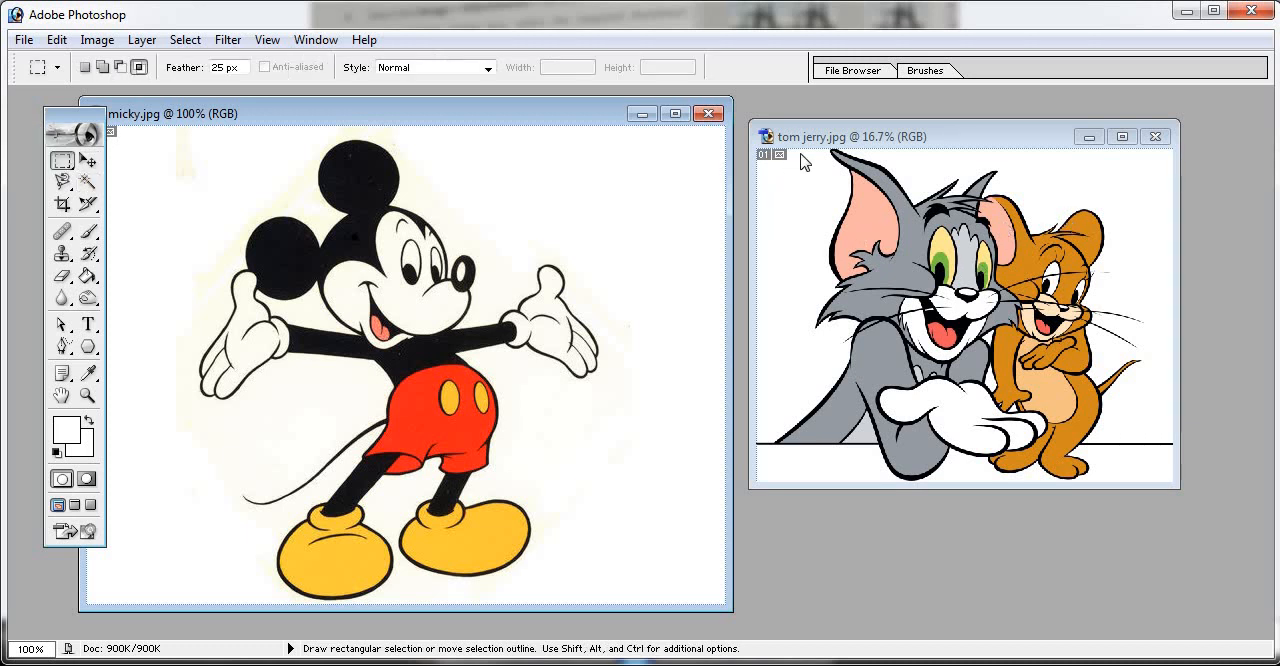
pyautogui.click(841, 195)
pyautogui.moveTo(868, 236); pyautogui.dragTo(1138, 377)
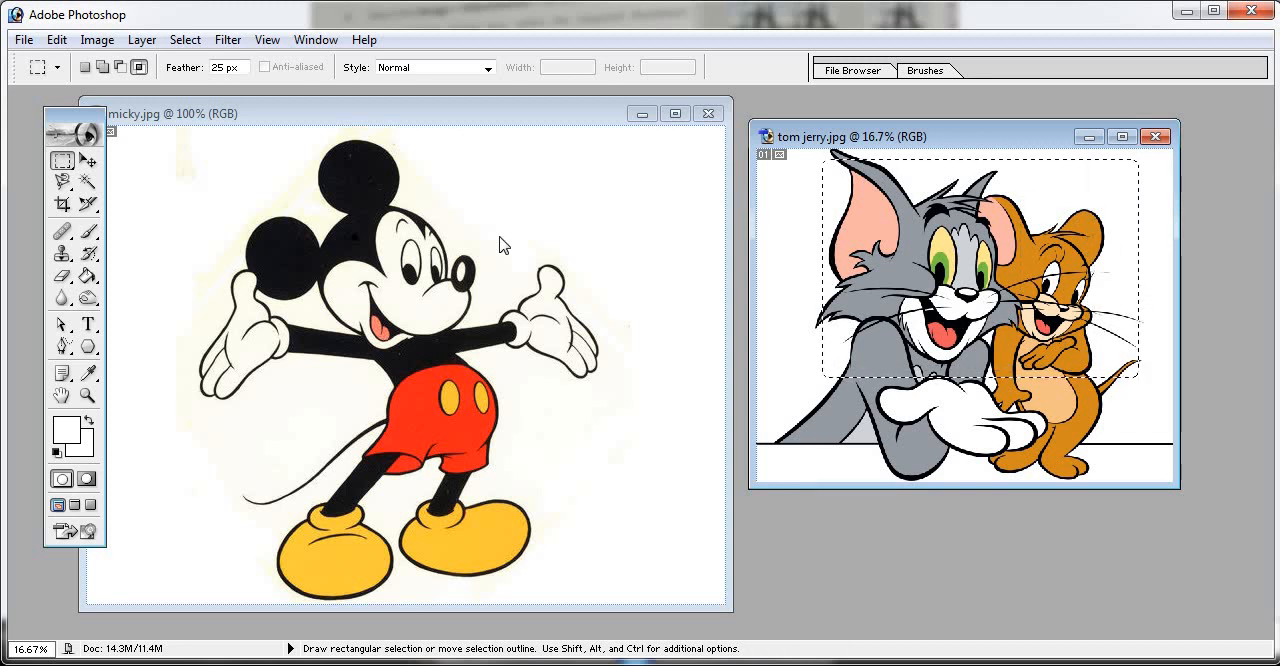
pyautogui.click(87, 161)
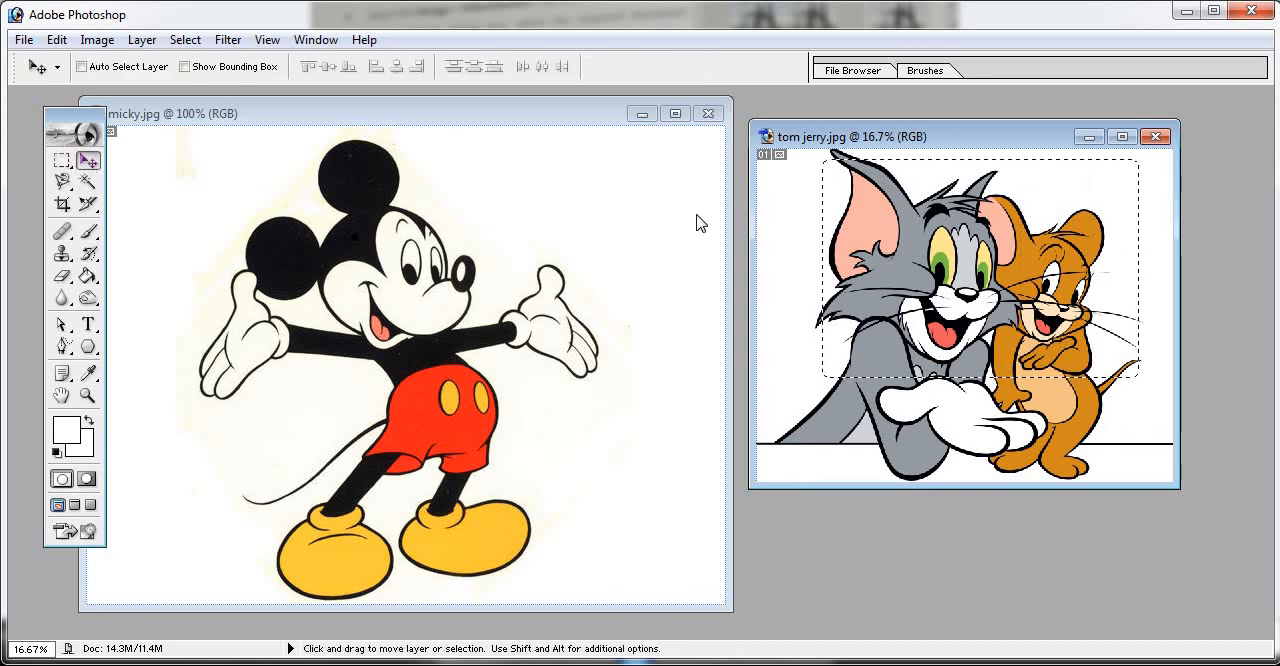
pyautogui.moveTo(855, 297); pyautogui.dragTo(649, 375)
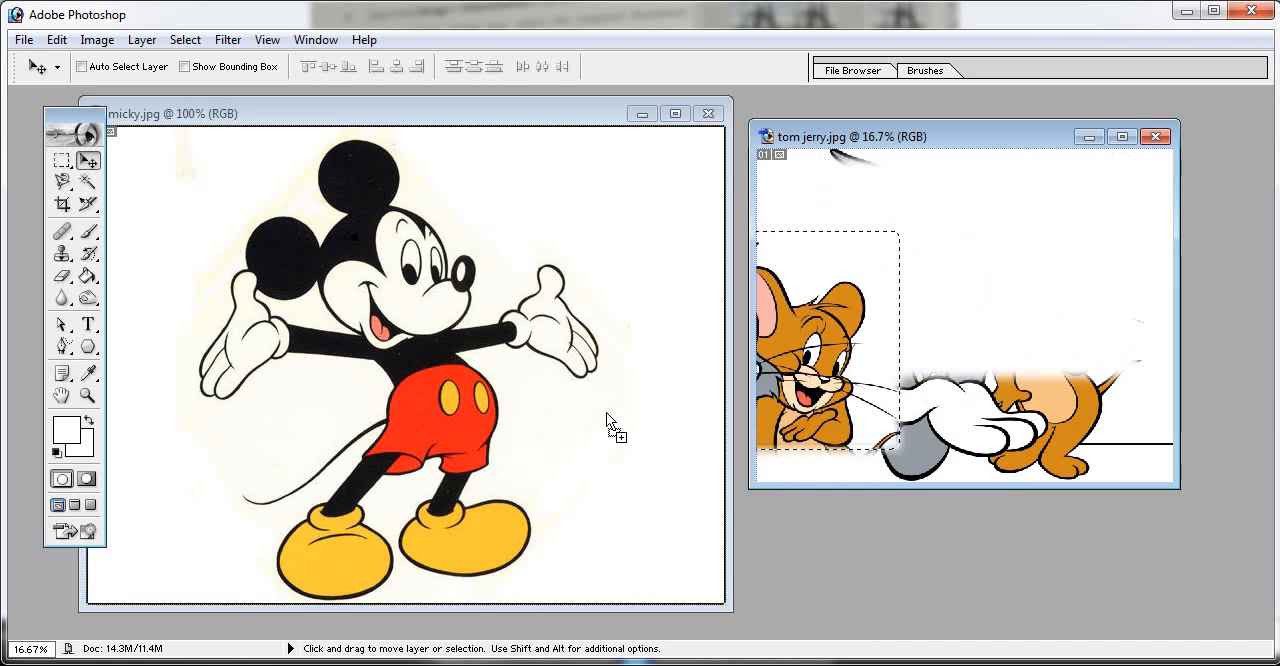
pyautogui.moveTo(606, 412); pyautogui.dragTo(608, 416)
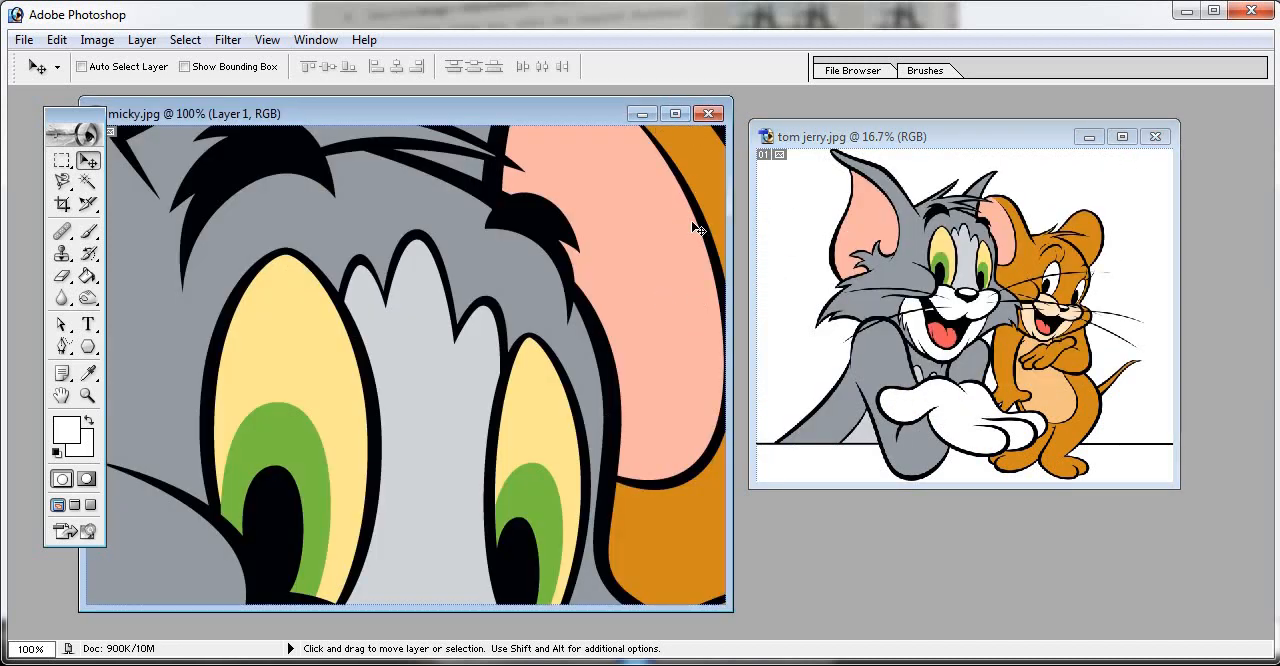
# - Zoom micky.jpg out to 25% and close the document
pyautogui.hotkey('ctrl', '-')
pyautogui.hotkey('ctrl', '-')
pyautogui.hotkey('ctrl', '-')
pyautogui.hotkey('ctrl', '-')
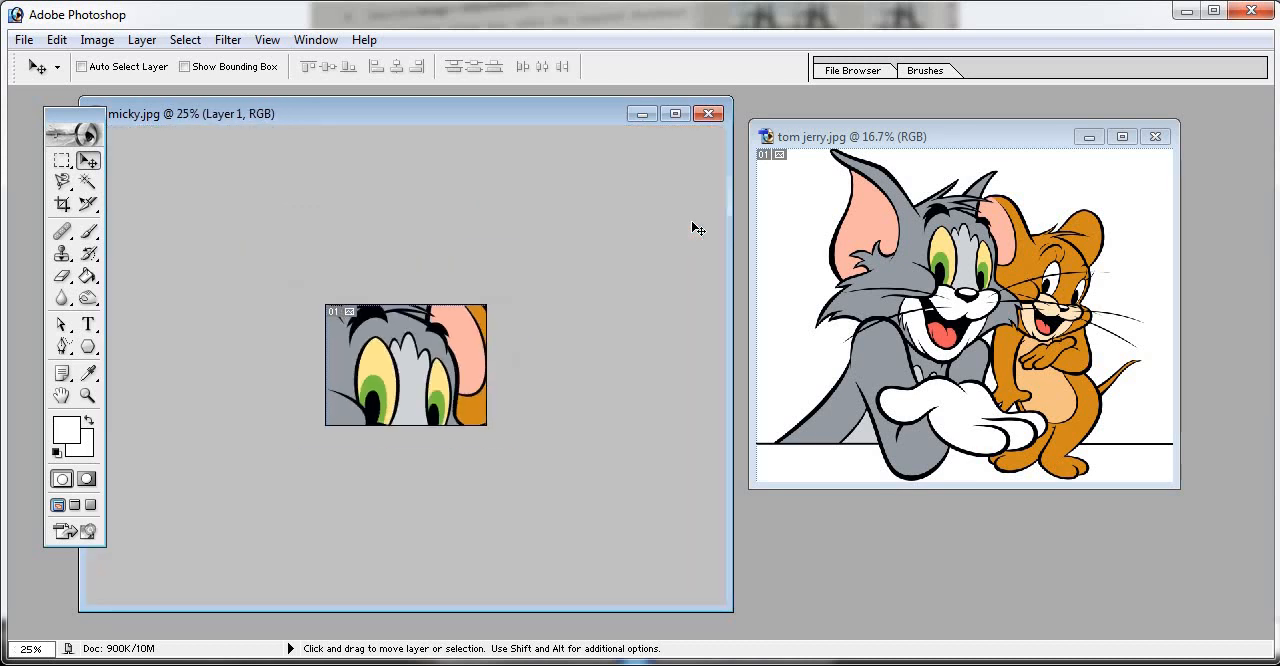
pyautogui.click(708, 113)
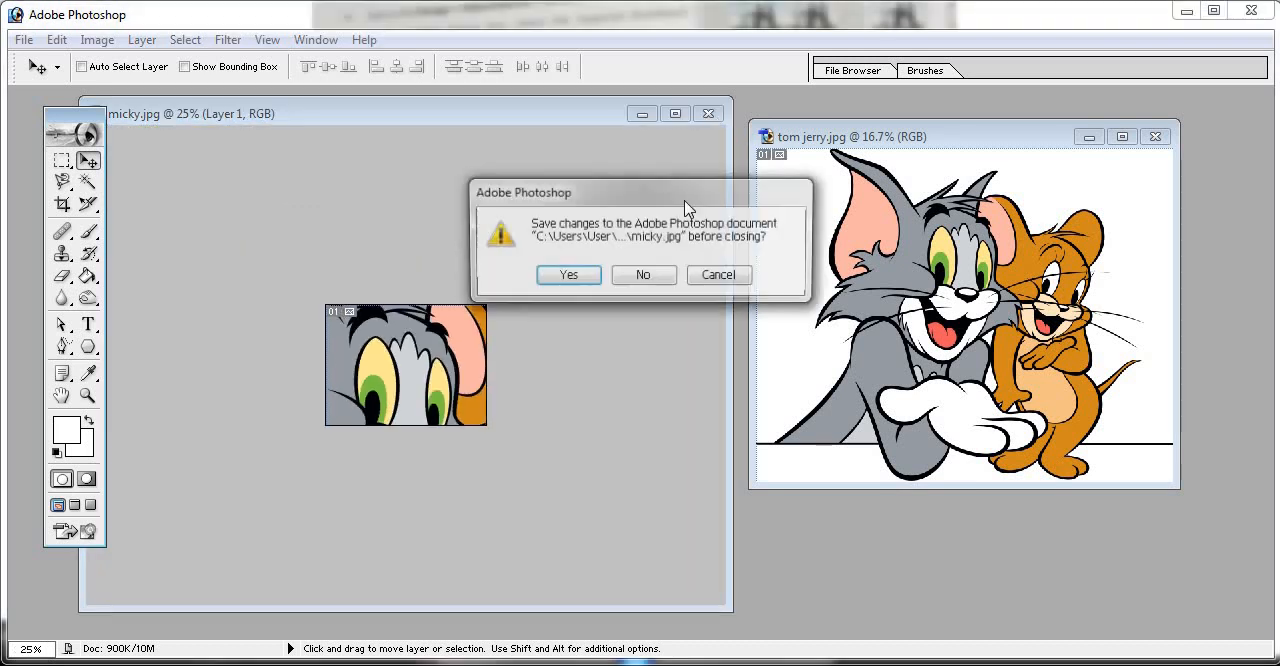
pyautogui.press('Return')
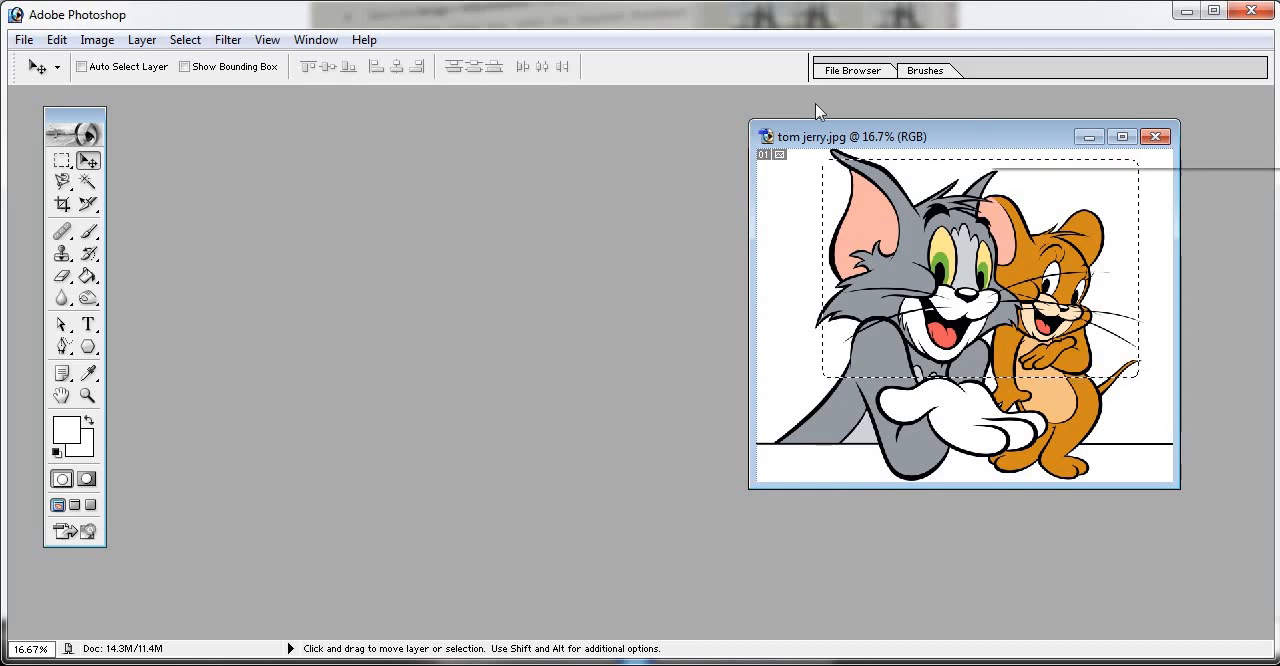
# - Duplicate tom jerry.jpg under the default name and arrange the original and the copy side by side
pyautogui.moveTo(1010, 132); pyautogui.dragTo(483, 132)
pyautogui.rightClick(500, 128)
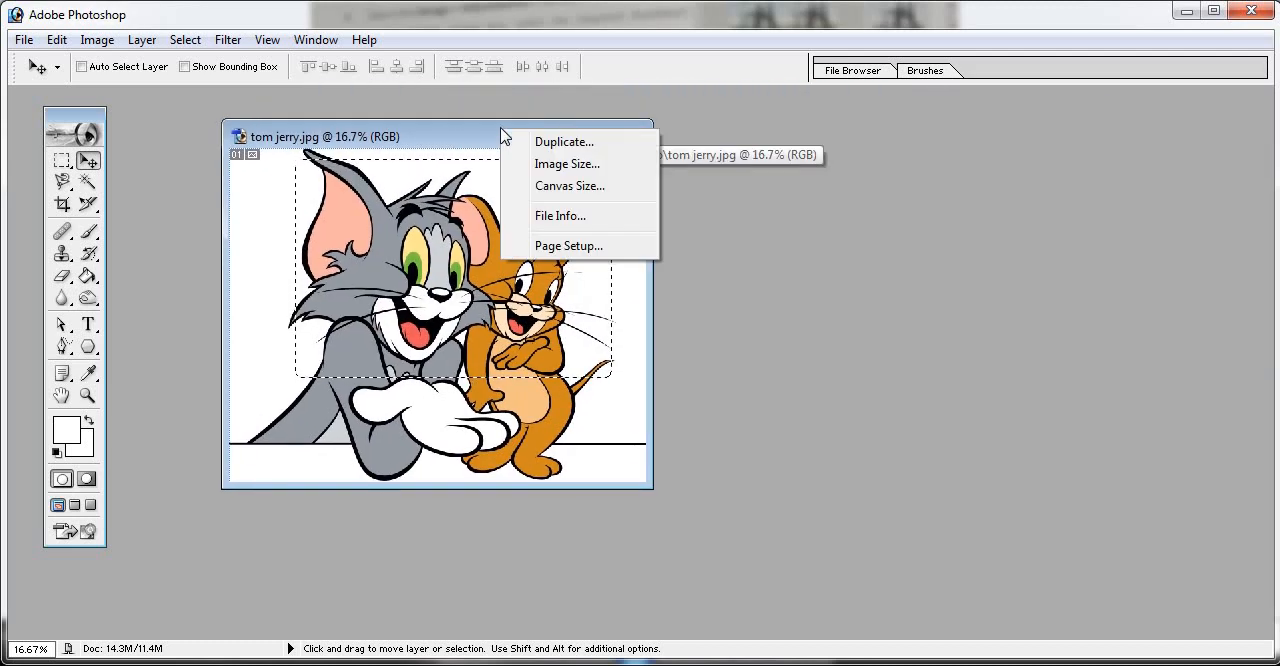
pyautogui.click(560, 142)
pyautogui.click(817, 268)
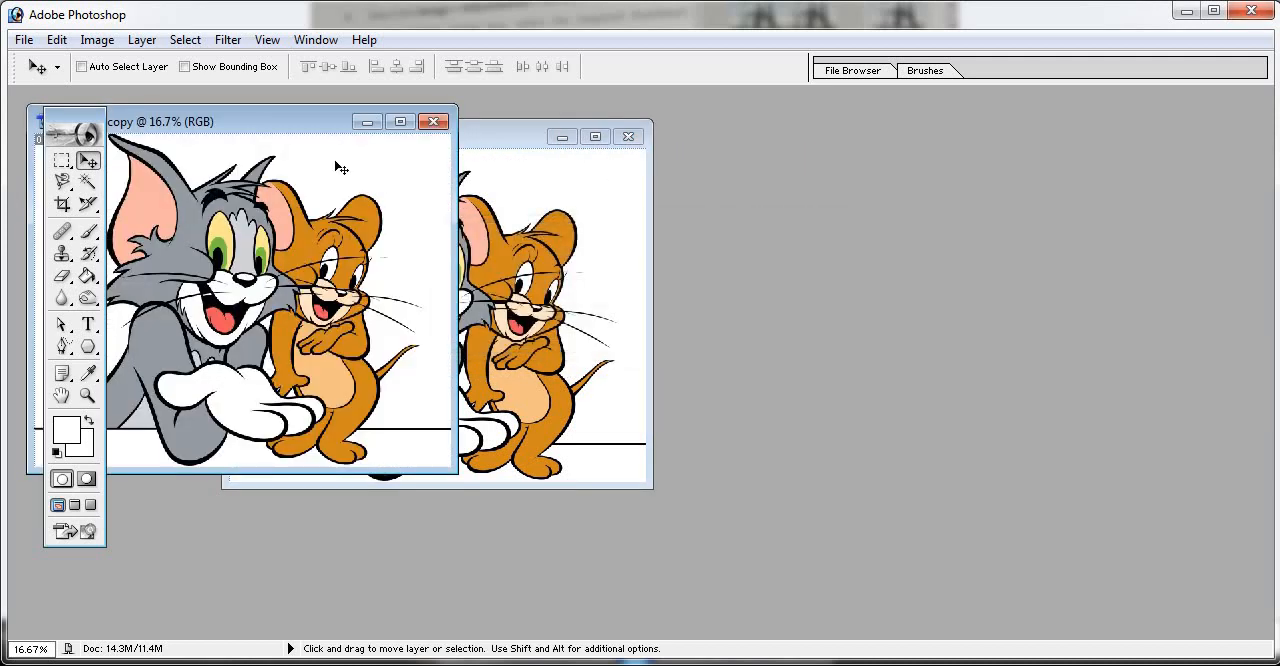
pyautogui.moveTo(308, 138); pyautogui.dragTo(980, 114)
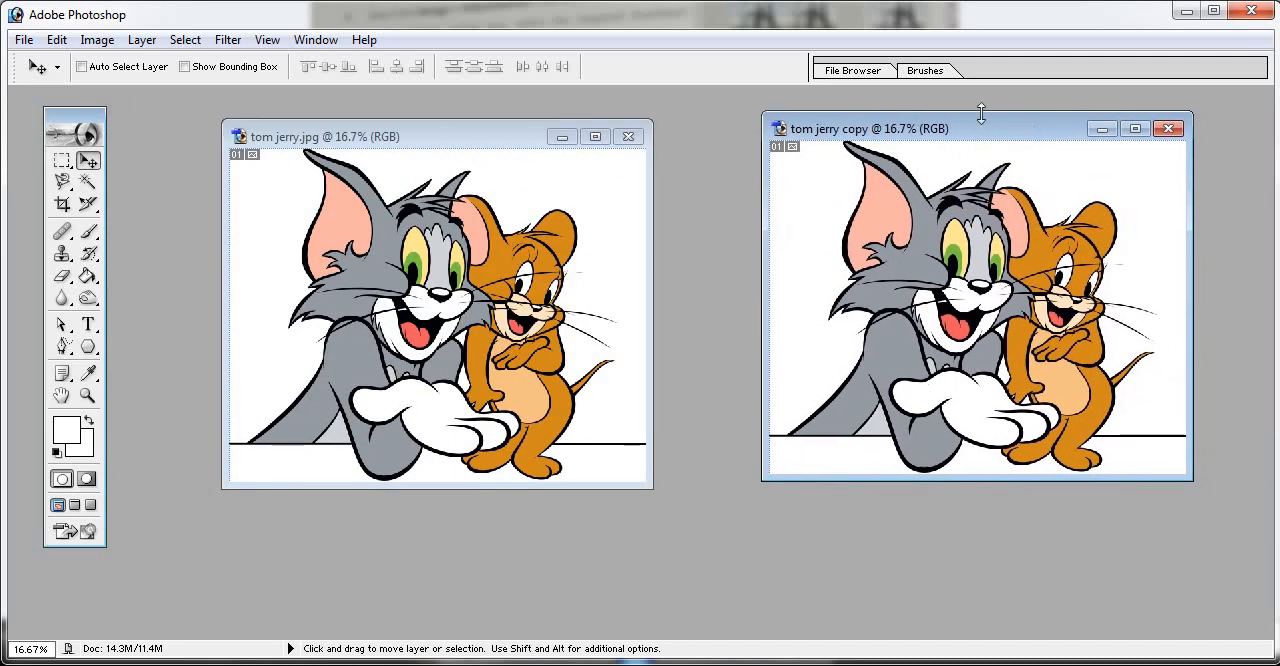
# - Replace the selection in tom jerry.jpg with a rectangular marquee around Jerry's head and folded arms
pyautogui.click(494, 140)
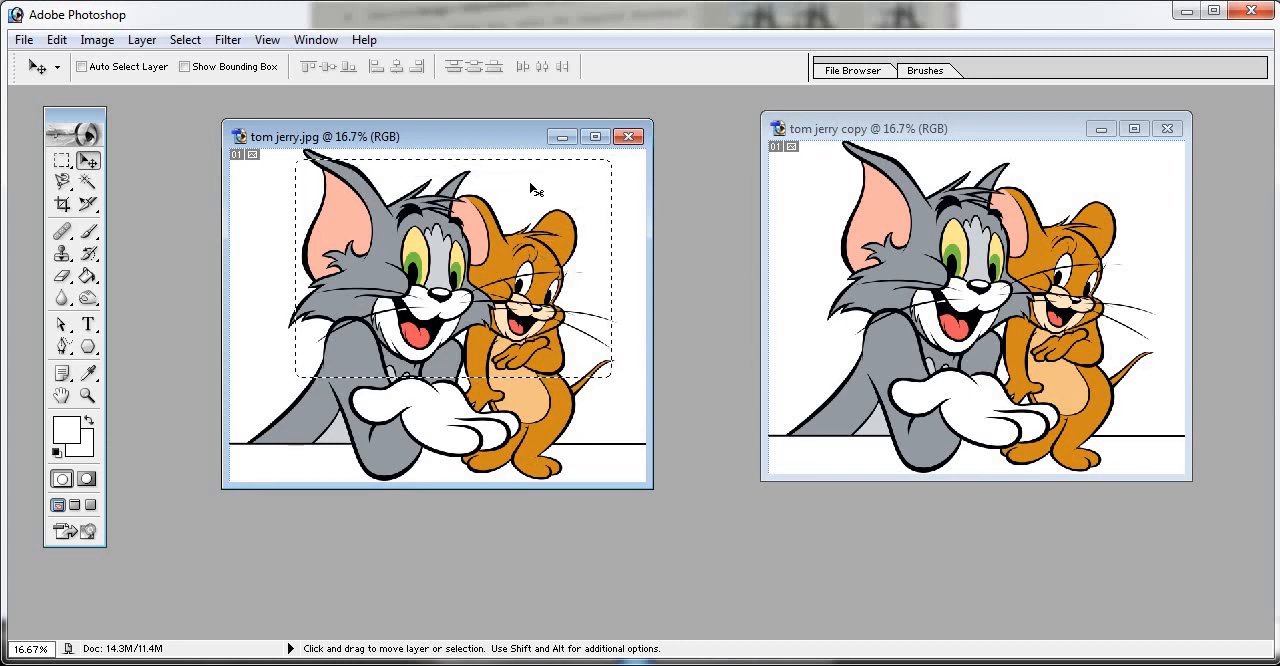
pyautogui.click(61, 165)
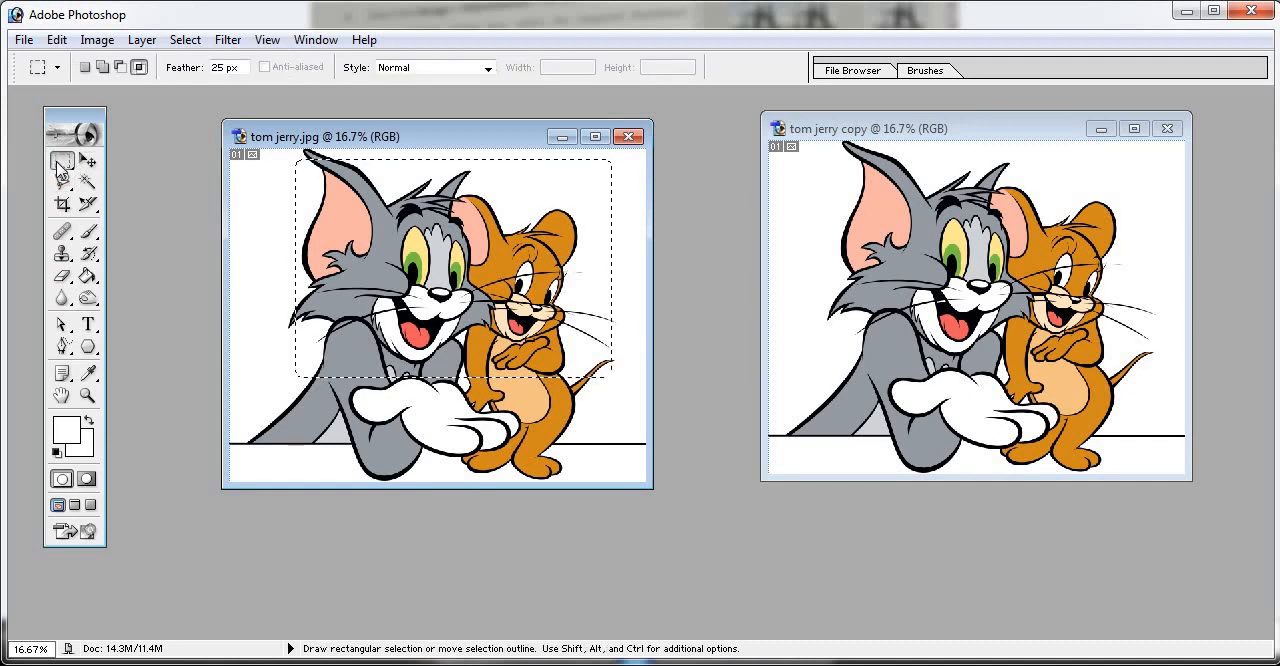
pyautogui.hotkey('ctrl', 'd')
pyautogui.moveTo(572, 328); pyautogui.dragTo(587, 349)
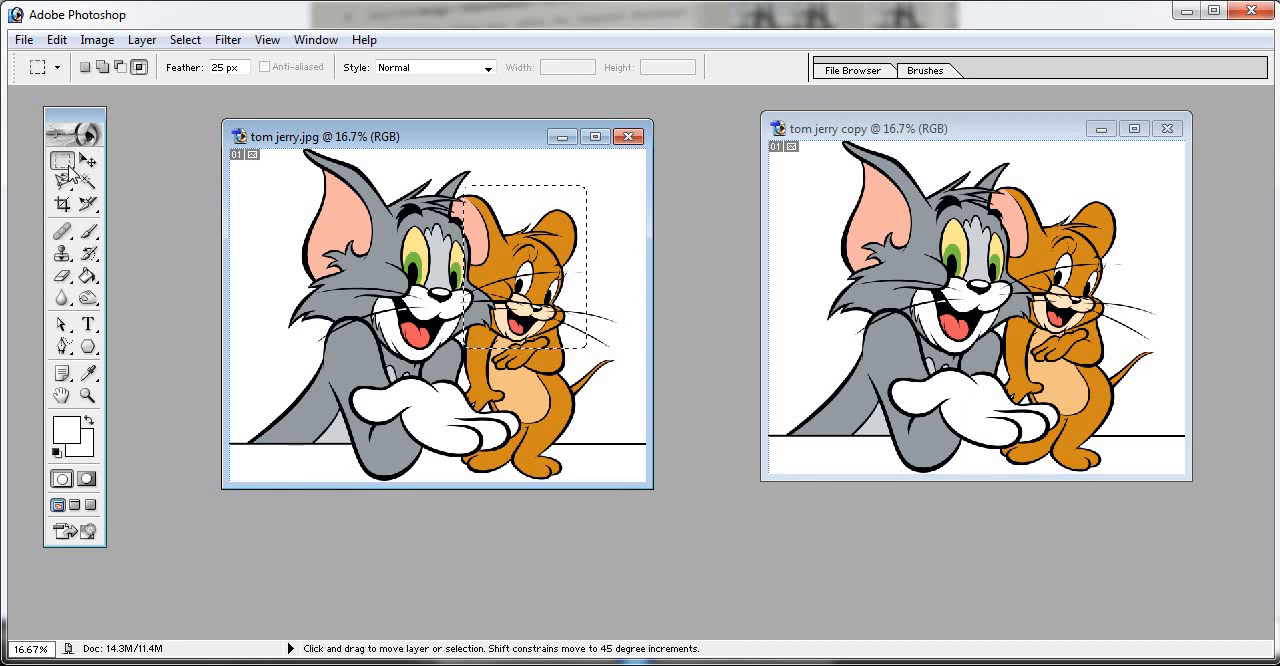
pyautogui.hotkey('ctrl', 'd')
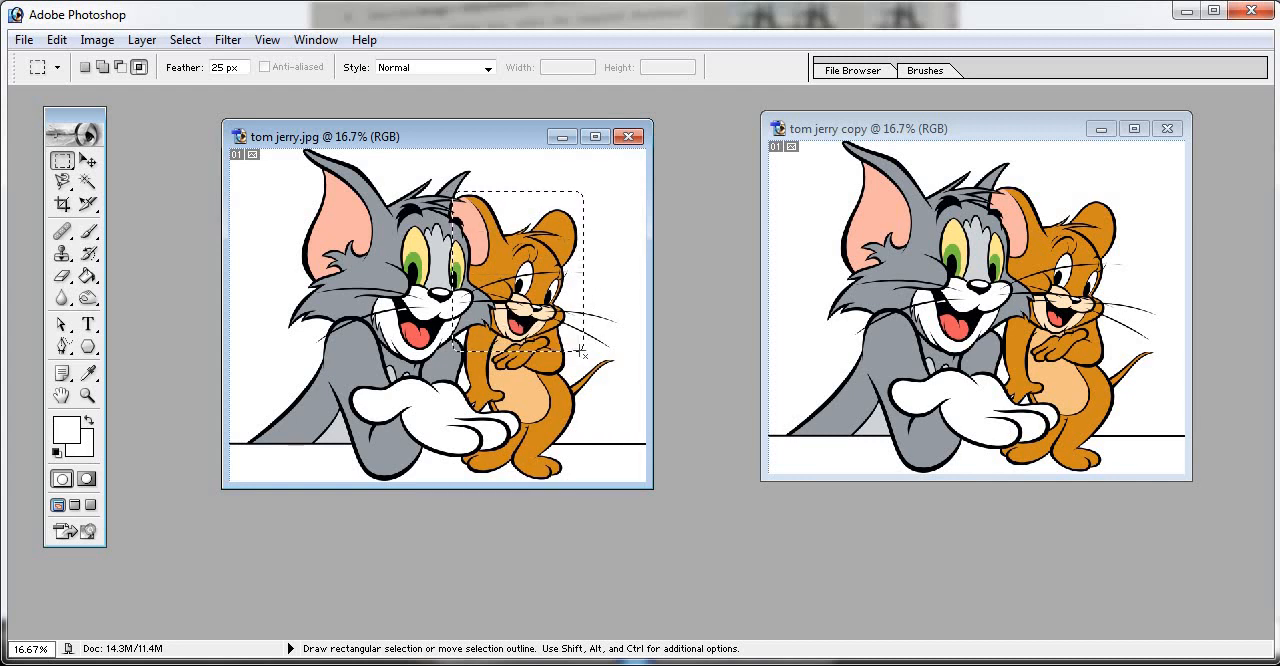
pyautogui.moveTo(583, 353); pyautogui.dragTo(584, 354)
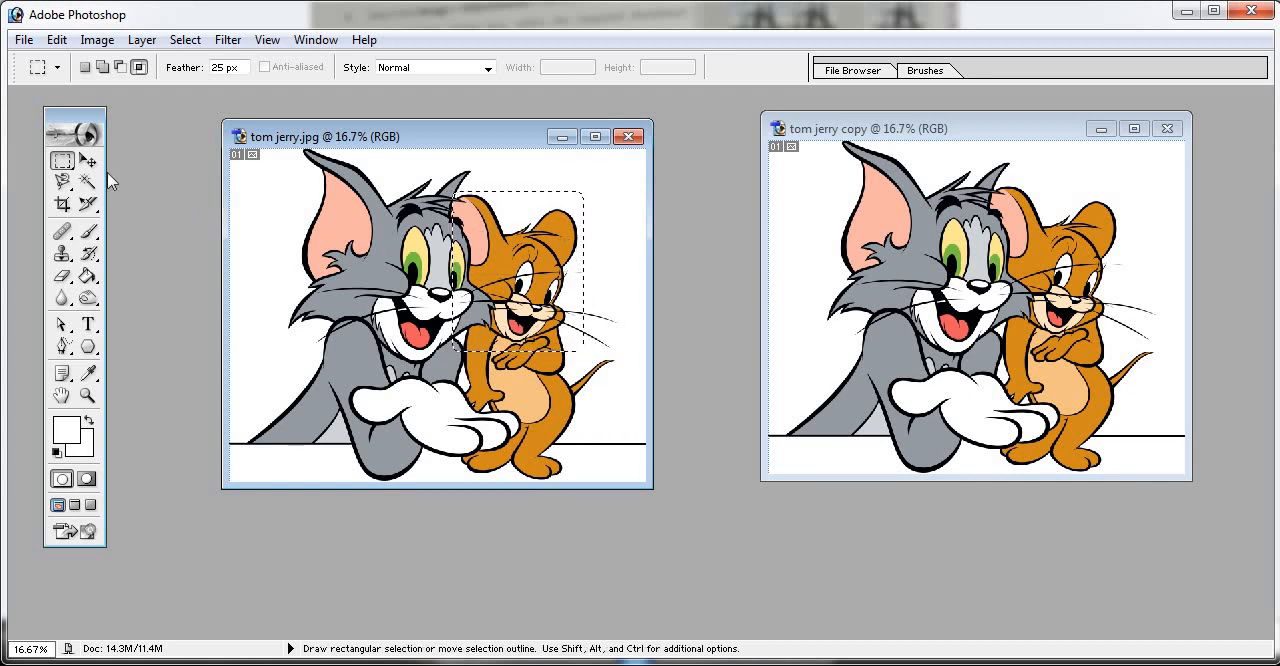
# - Activate the Move tool, show the Layers palette and place it in the free space below the two image windows
pyautogui.click(87, 165)
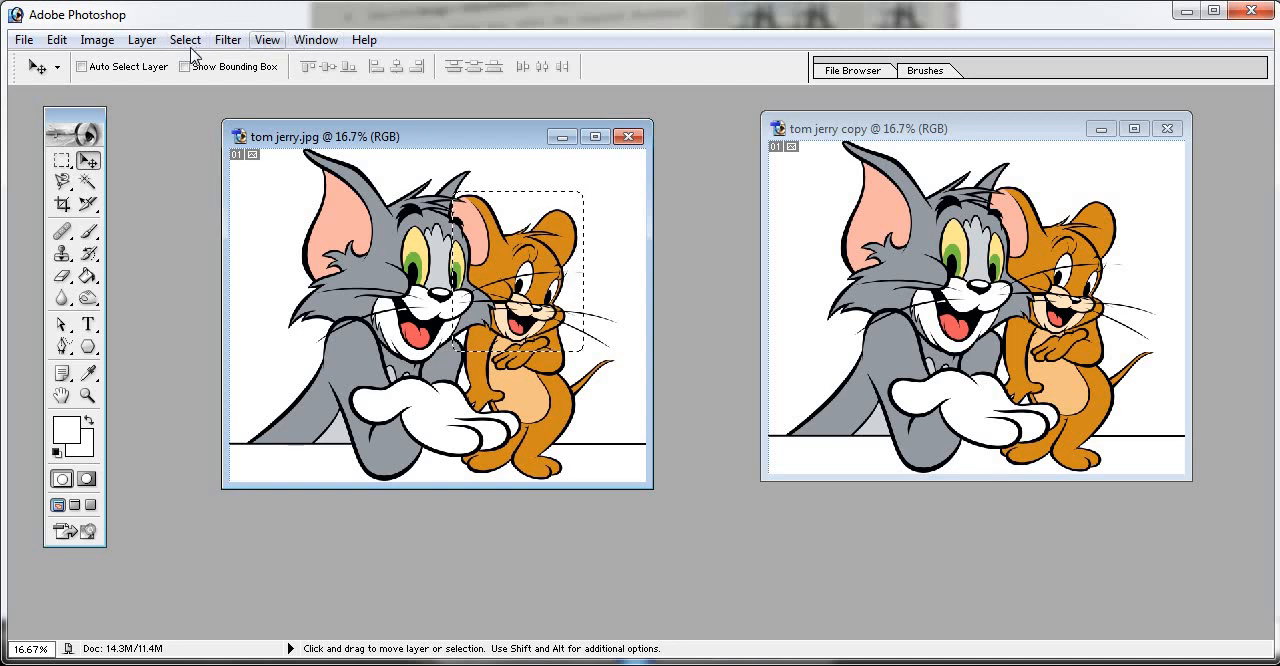
pyautogui.click(315, 42)
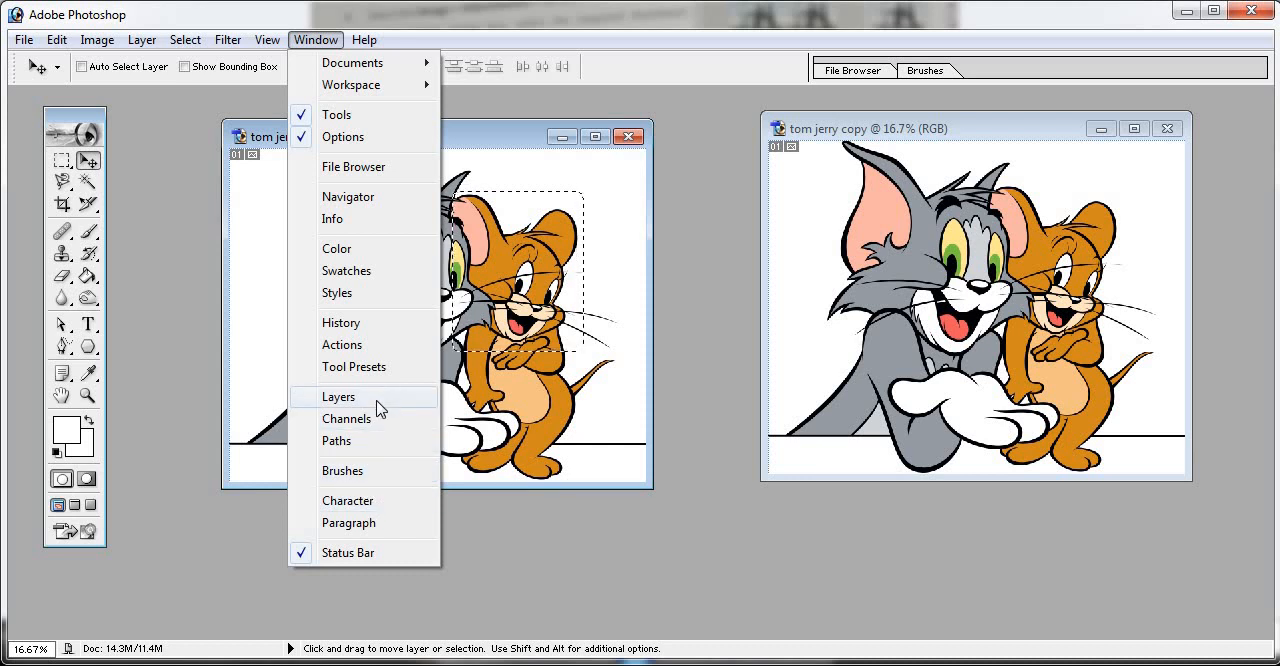
pyautogui.click(339, 397)
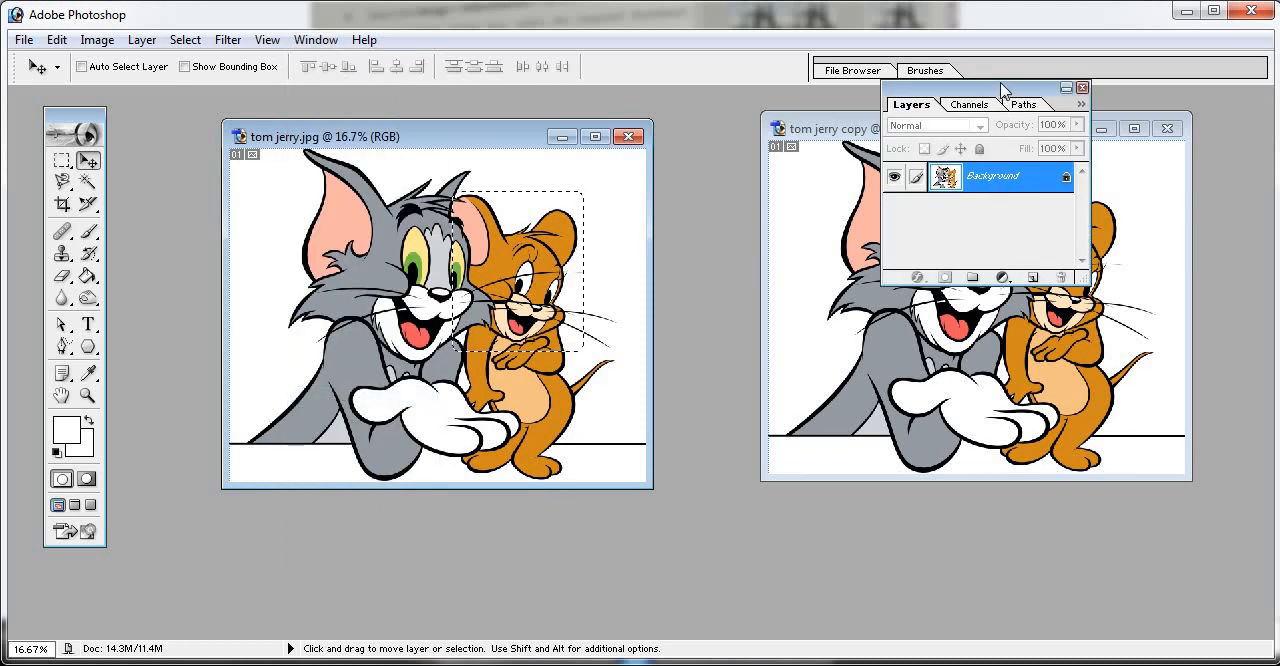
pyautogui.moveTo(989, 91); pyautogui.dragTo(1086, 203)
pyautogui.moveTo(1178, 199); pyautogui.dragTo(851, 448)
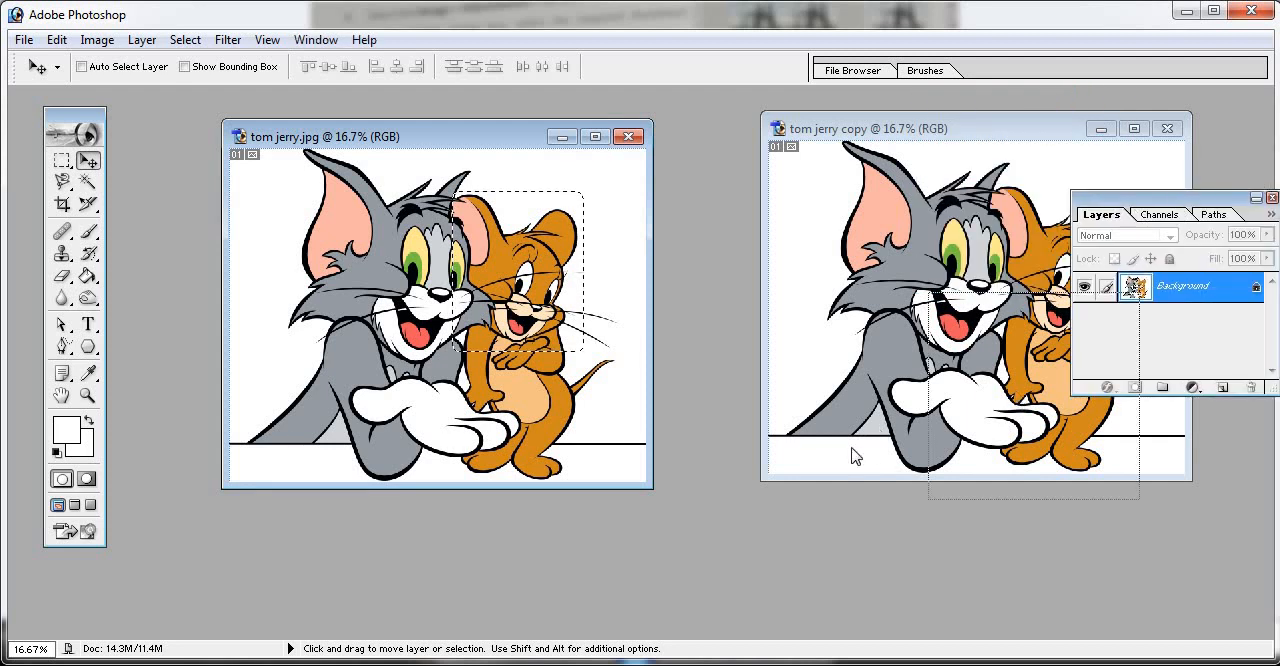
pyautogui.moveTo(767, 513); pyautogui.dragTo(776, 492)
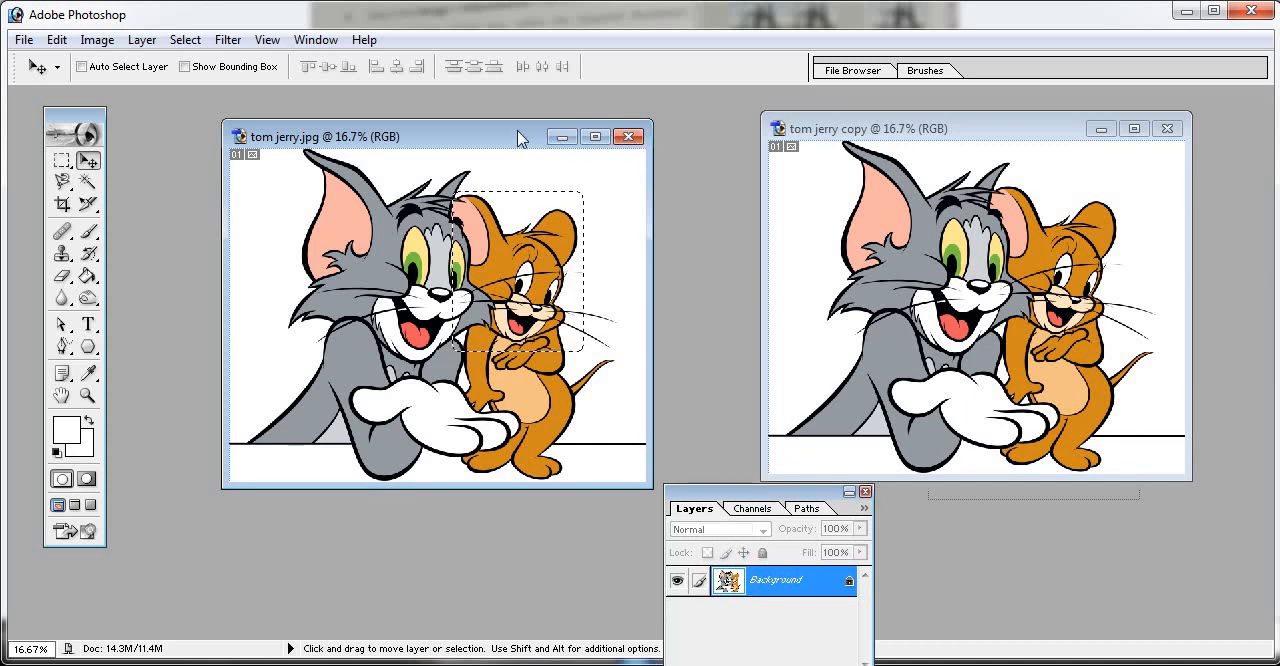
# - Move the selected Jerry portion from tom jerry.jpg into tom jerry copy as a new layer, placing it near the image's upper-right corner
pyautogui.click(922, 132)
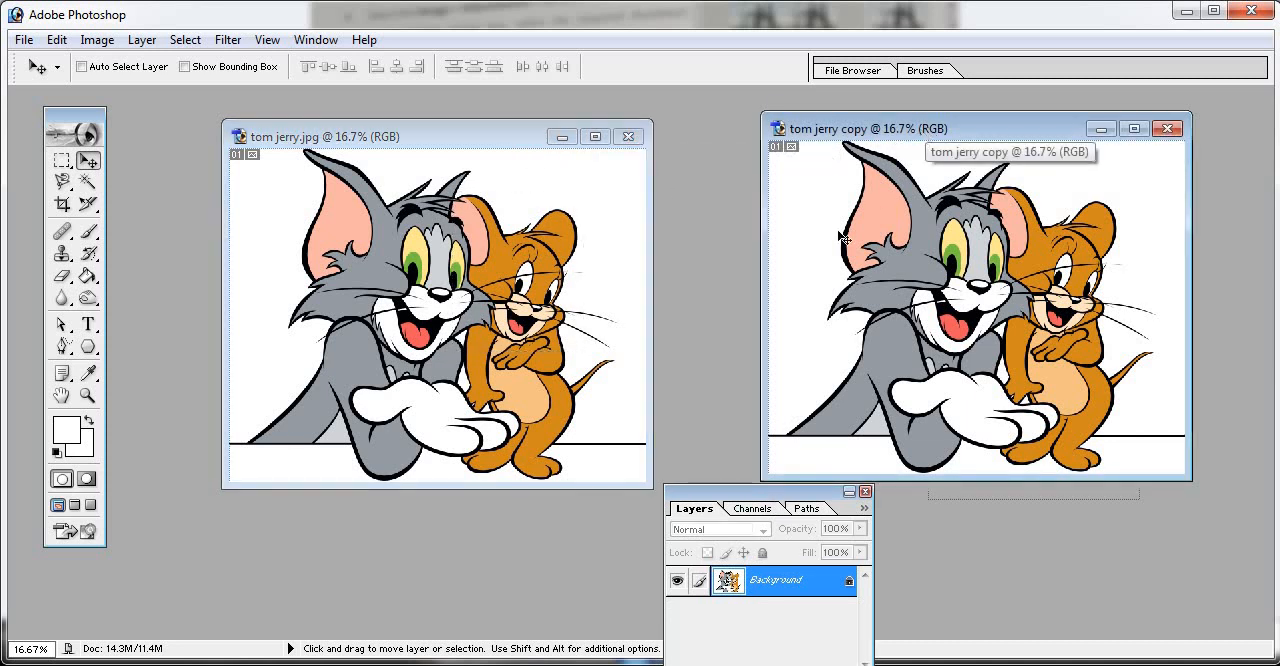
pyautogui.click(498, 267)
pyautogui.moveTo(513, 247); pyautogui.dragTo(1008, 250)
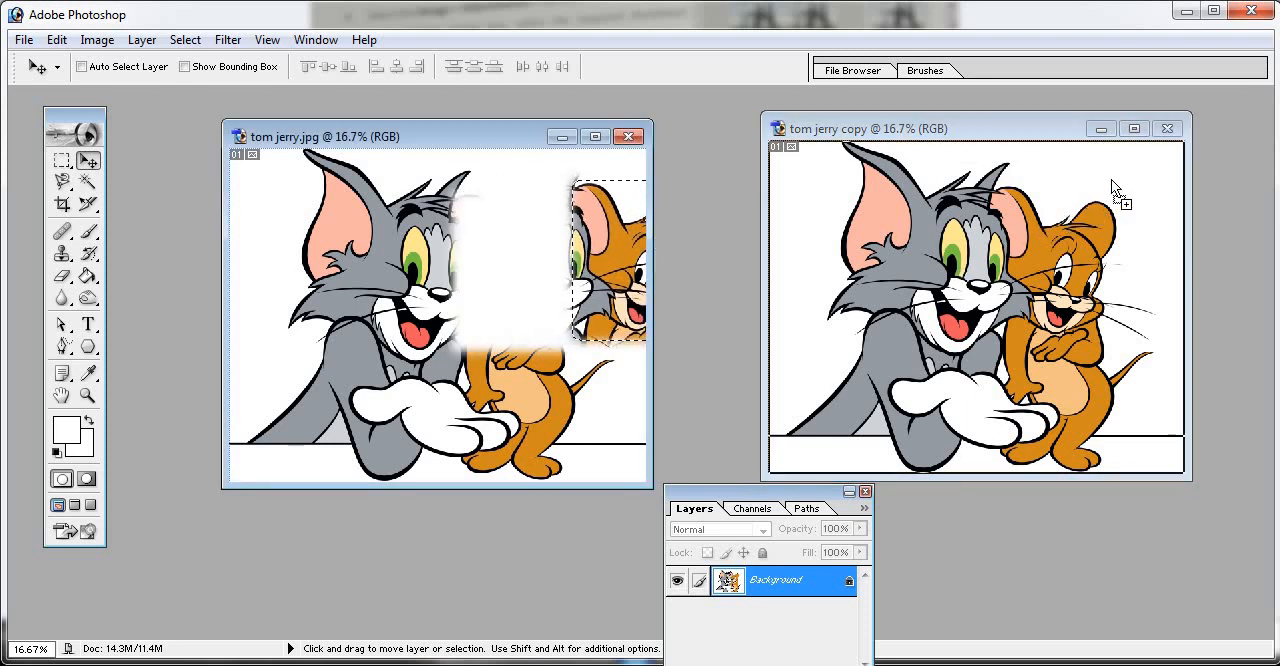
pyautogui.moveTo(1111, 179); pyautogui.dragTo(1113, 178)
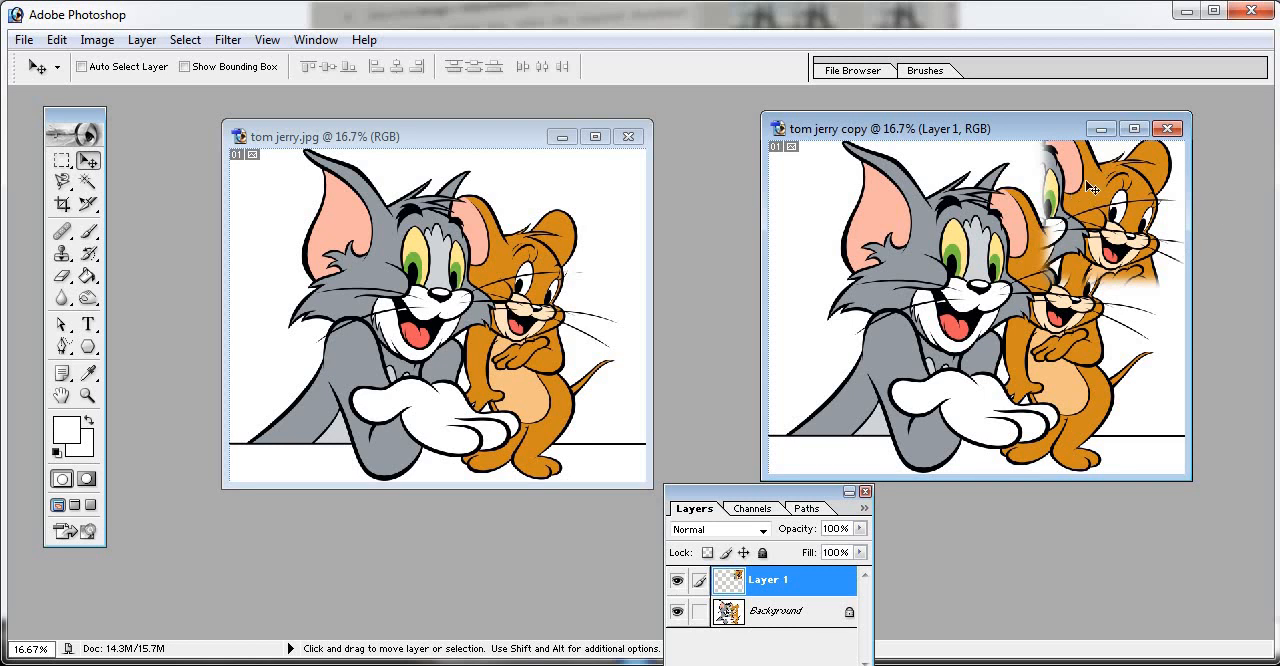
pyautogui.moveTo(1091, 187)
pyautogui.mouseDown()
pyautogui.moveTo(1039, 247)
pyautogui.moveTo(1095, 185)
pyautogui.mouseUp()
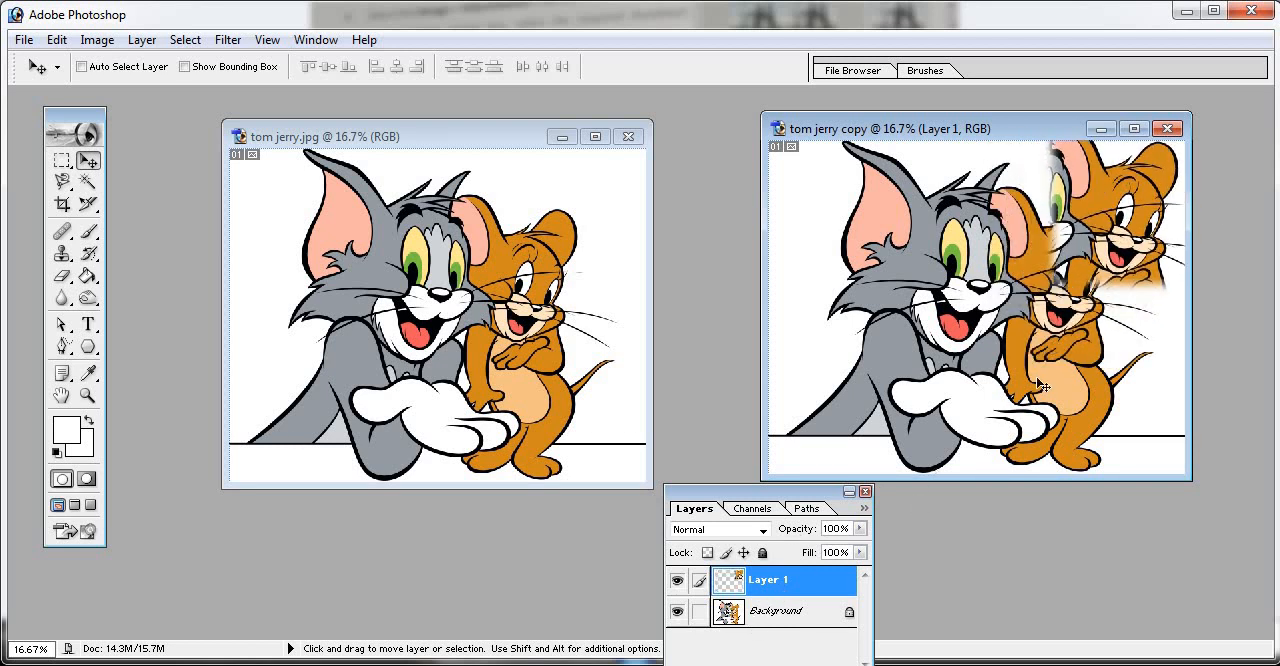
pyautogui.click(516, 200)
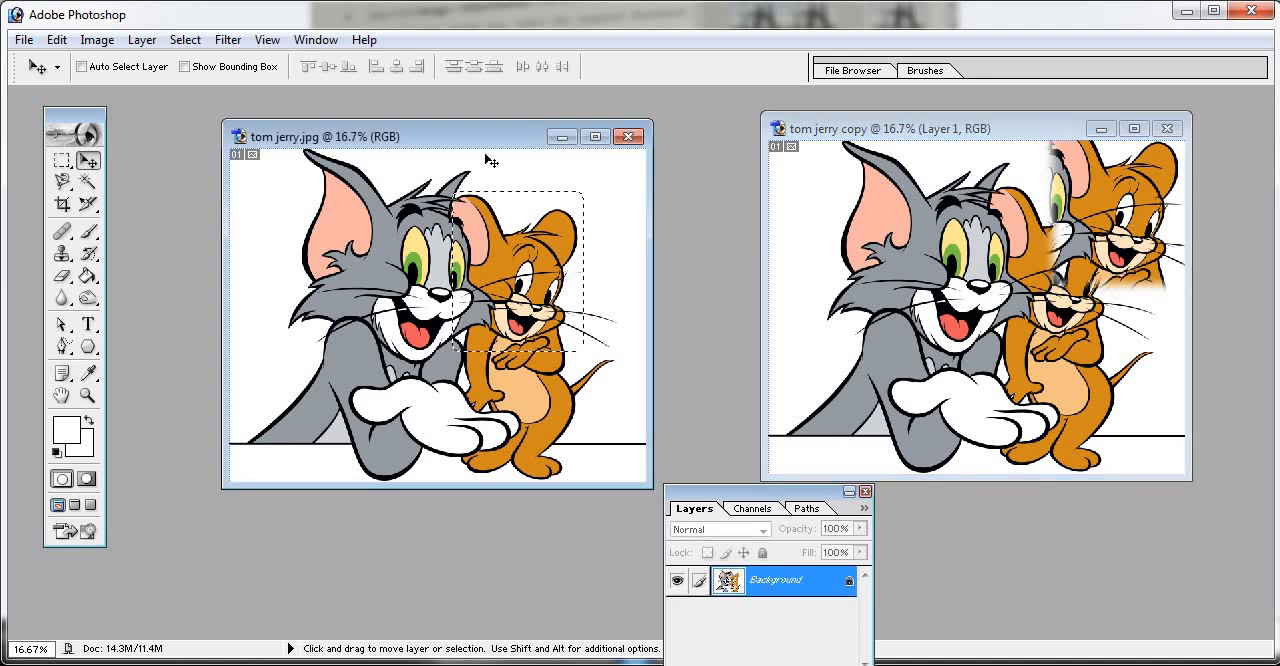
pyautogui.rightClick(482, 143)
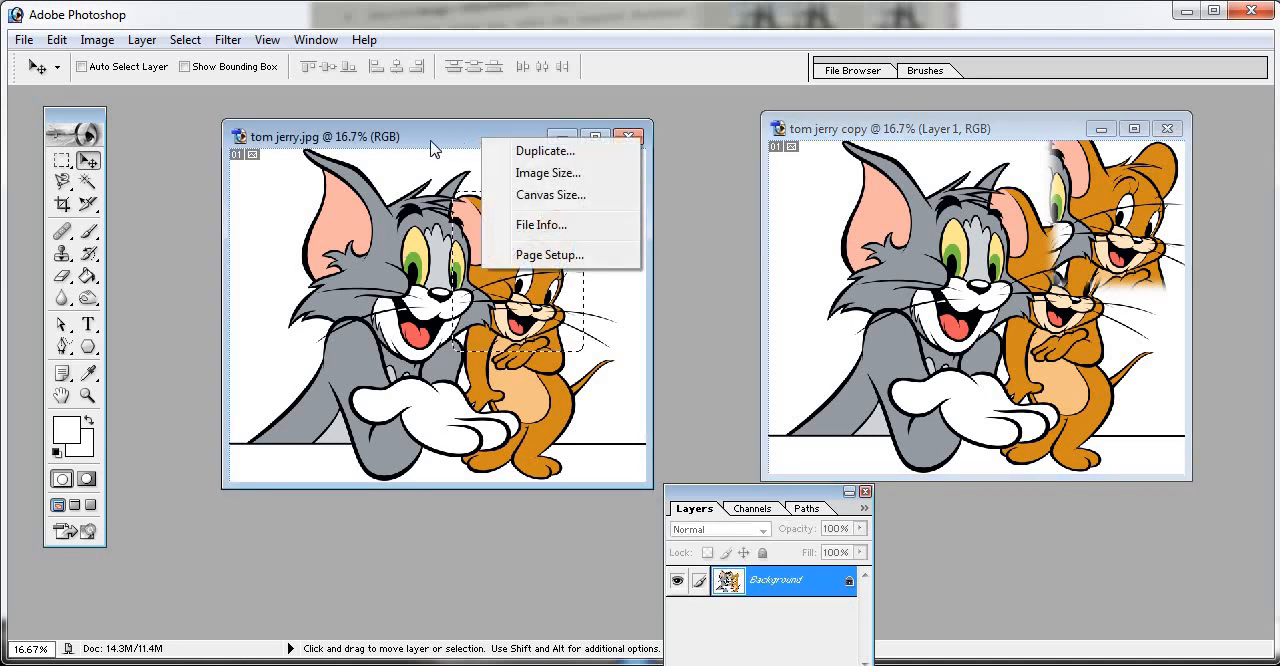
pyautogui.click(370, 137)
pyautogui.doubleClick(369, 137)
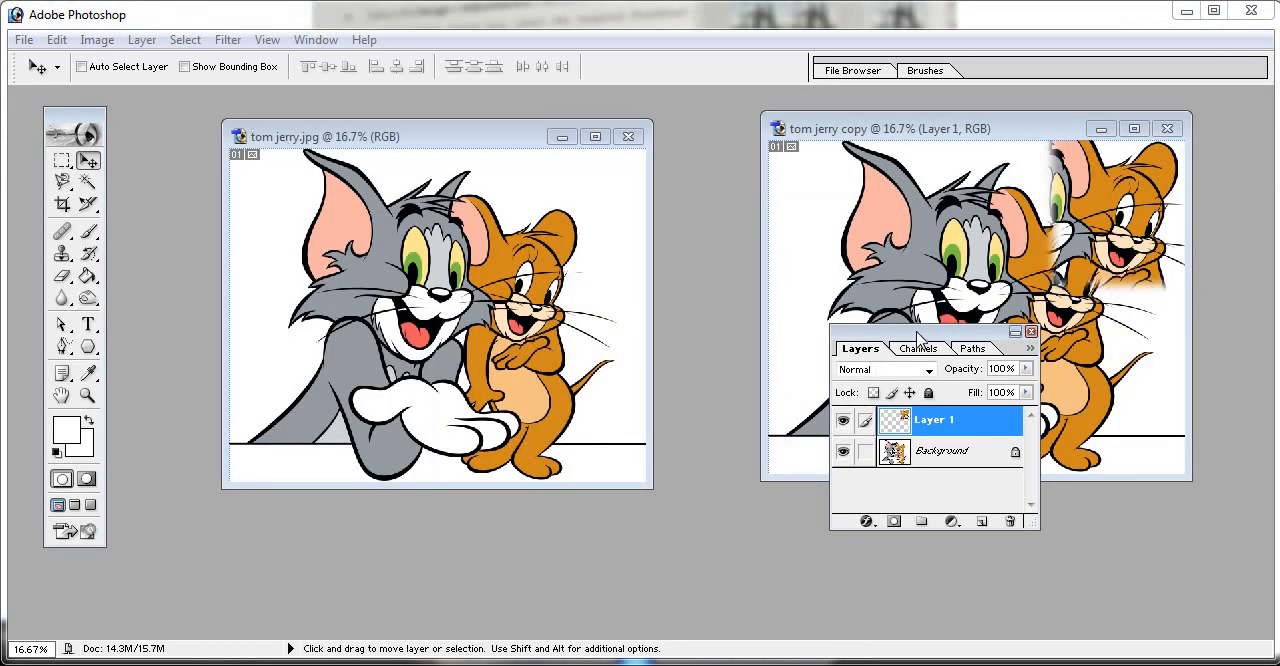
# - Minimize tom jerry.jpg and arrange the tom jerry copy window and the Layers palette side by side without overlap
pyautogui.moveTo(915, 331); pyautogui.dragTo(767, 396)
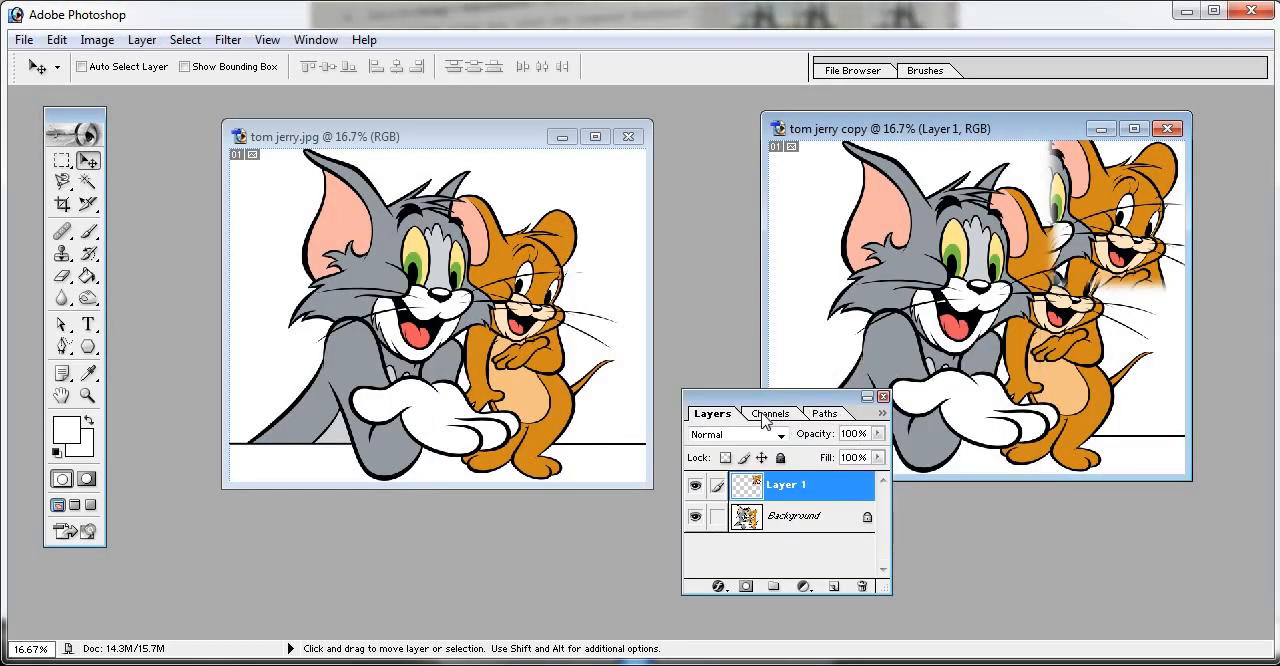
pyautogui.moveTo(859, 396); pyautogui.dragTo(715, 362)
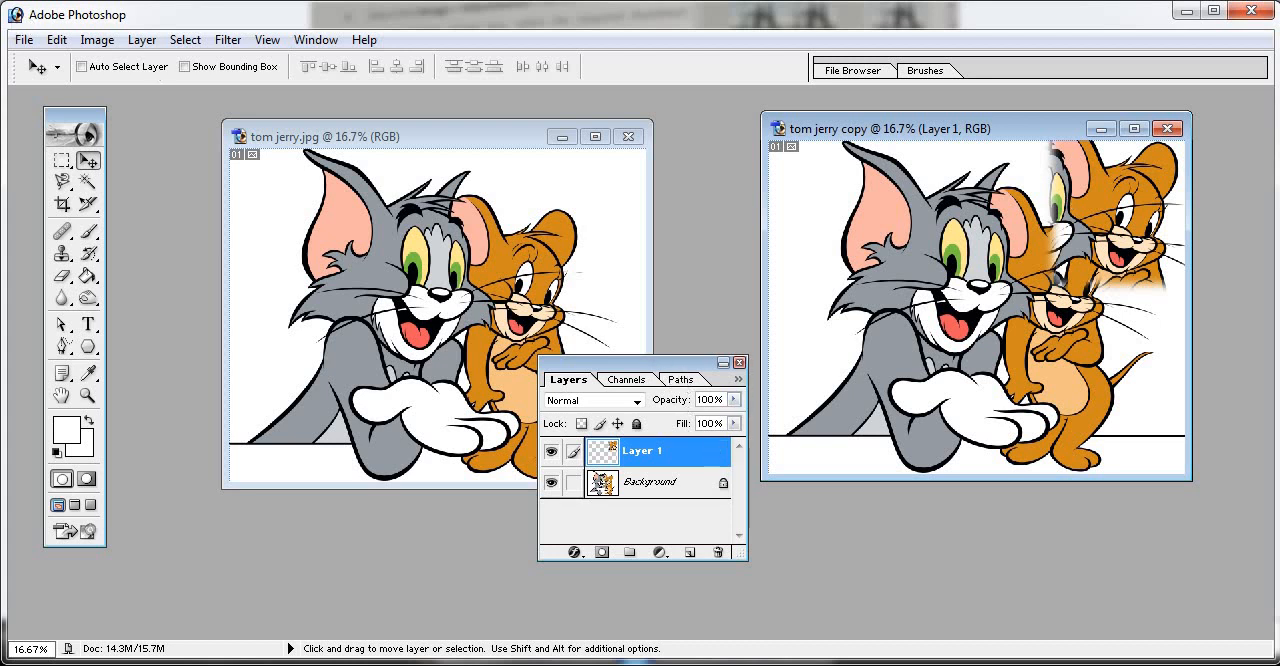
pyautogui.moveTo(600, 378); pyautogui.dragTo(531, 298)
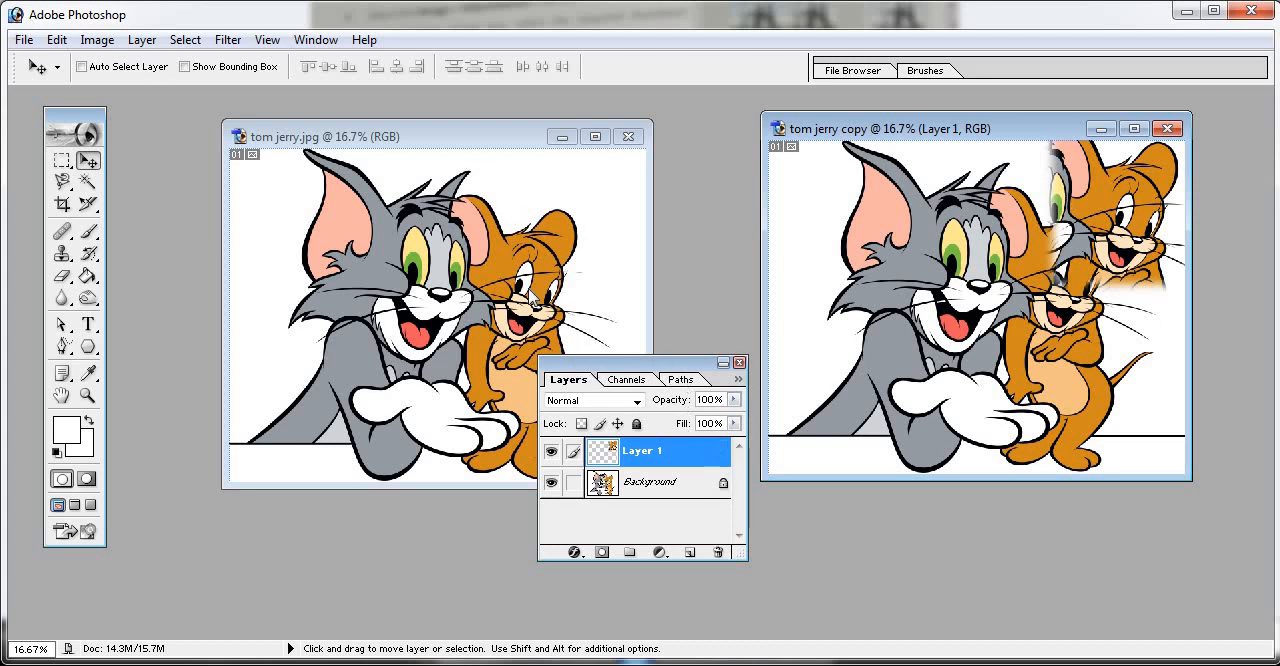
pyautogui.click(563, 138)
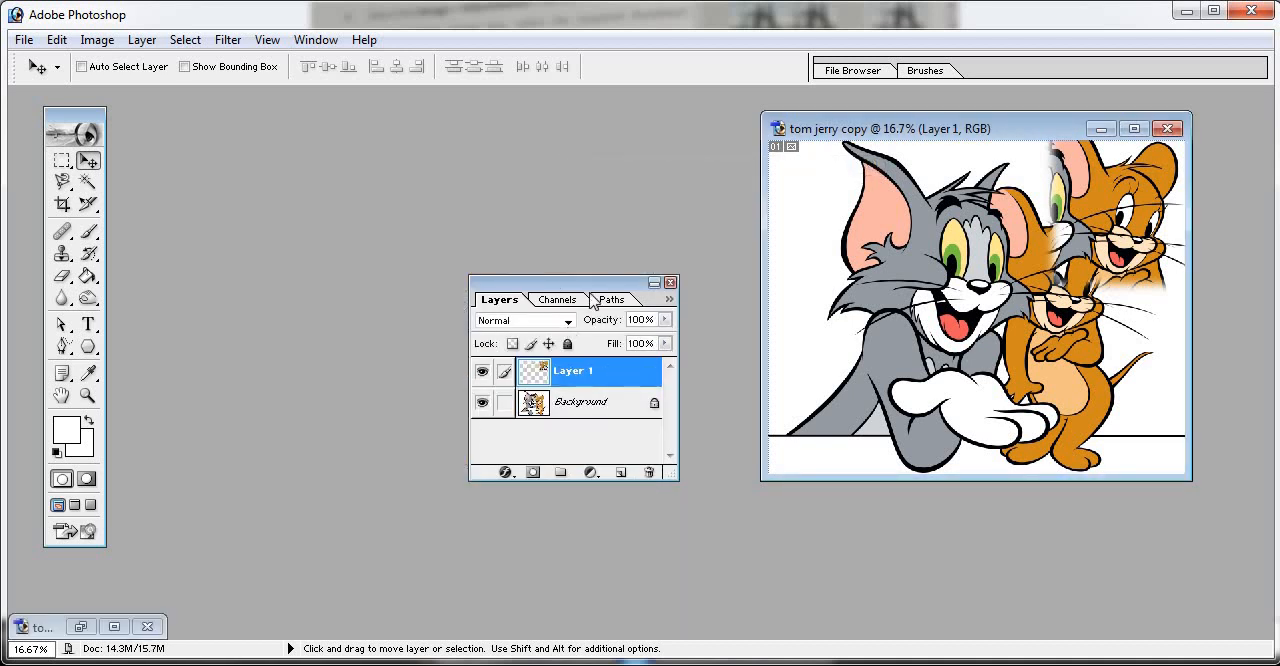
pyautogui.moveTo(558, 283); pyautogui.dragTo(457, 279)
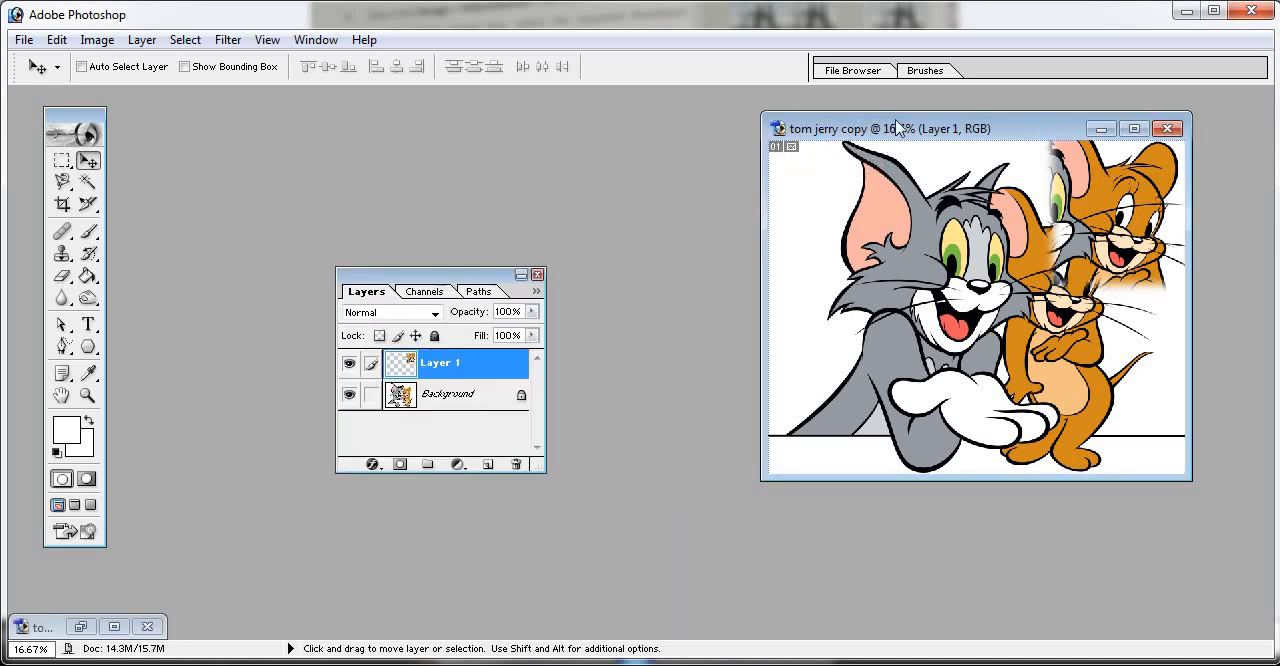
pyautogui.moveTo(894, 120); pyautogui.dragTo(720, 188)
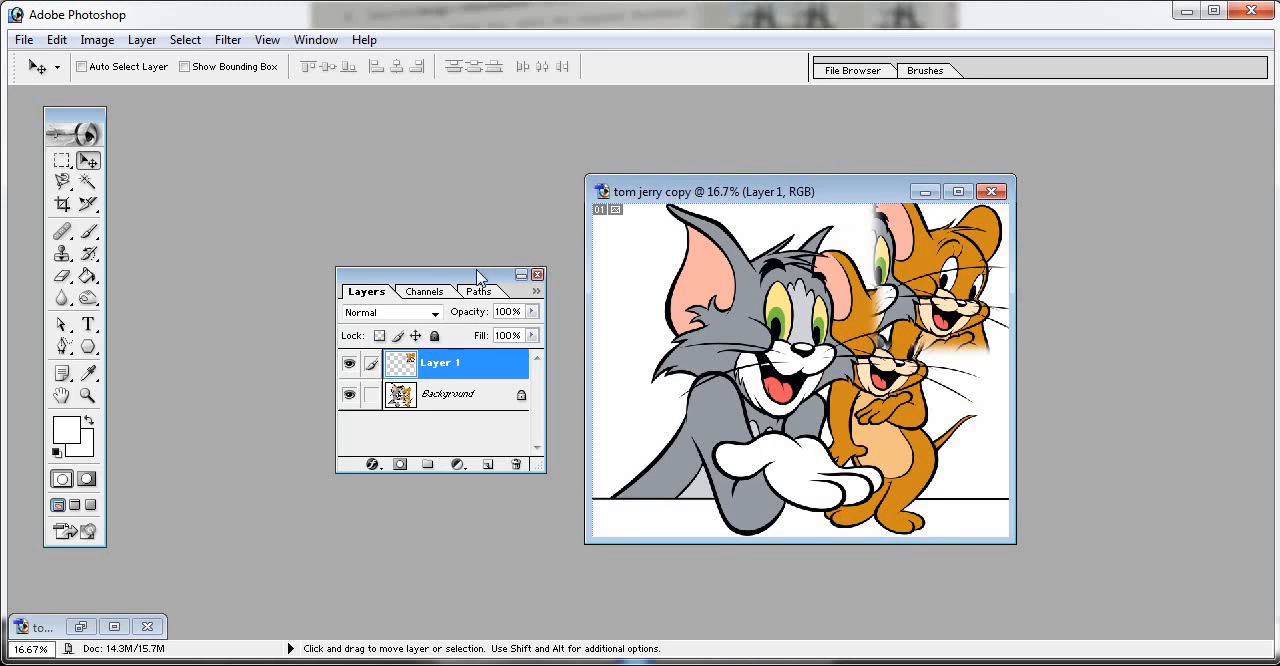
pyautogui.moveTo(1108, 232); pyautogui.dragTo(1117, 232)
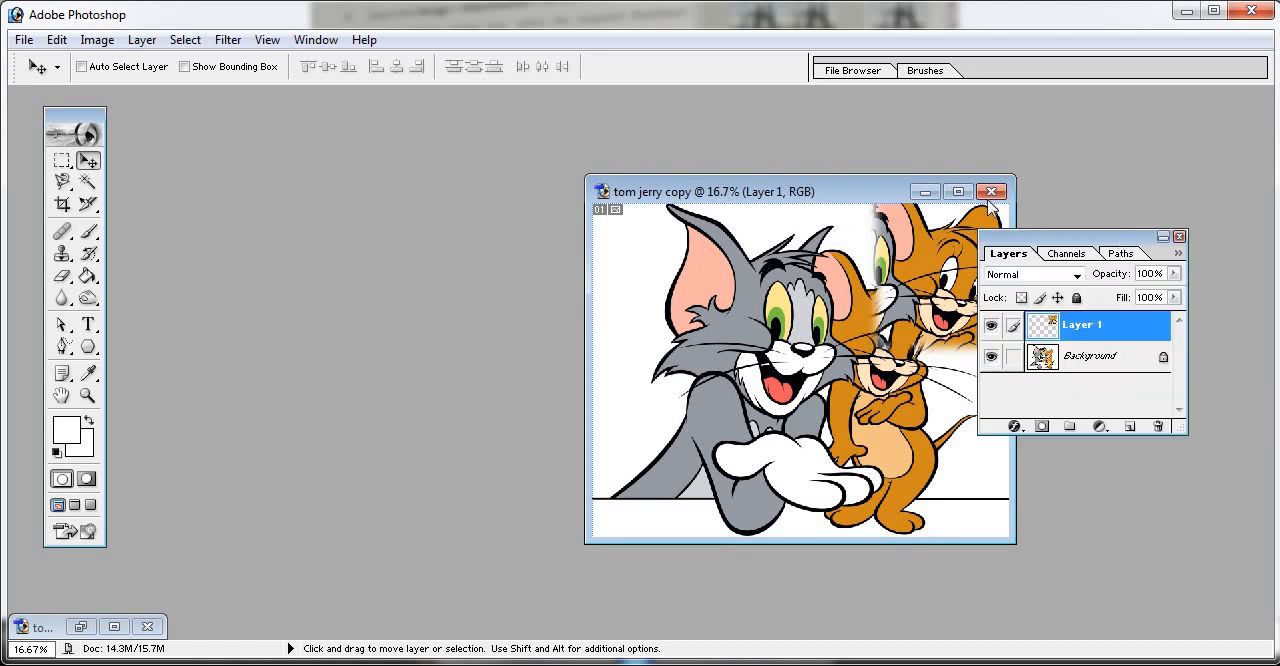
pyautogui.moveTo(822, 193); pyautogui.dragTo(531, 183)
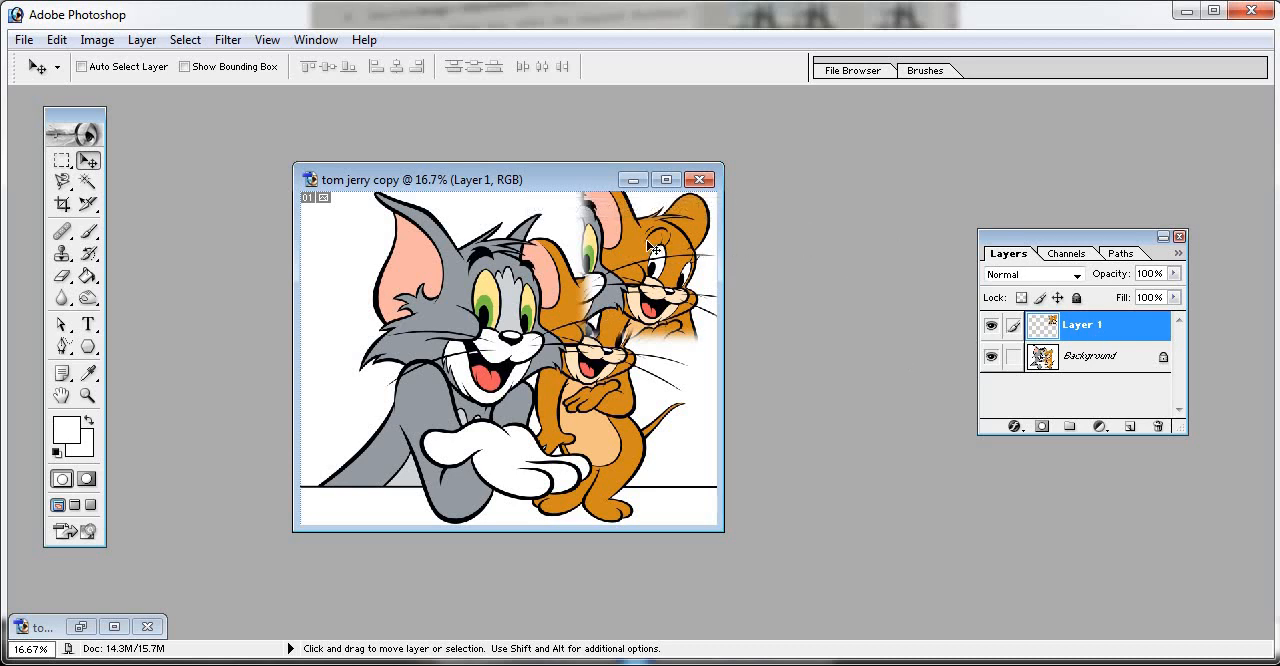
# - Shift Layer 1 slightly, then select the locked Background layer and try to move it with the Move tool
pyautogui.moveTo(650, 247)
pyautogui.mouseDown()
pyautogui.moveTo(625, 290)
pyautogui.moveTo(600, 300)
pyautogui.moveTo(647, 247)
pyautogui.mouseUp()
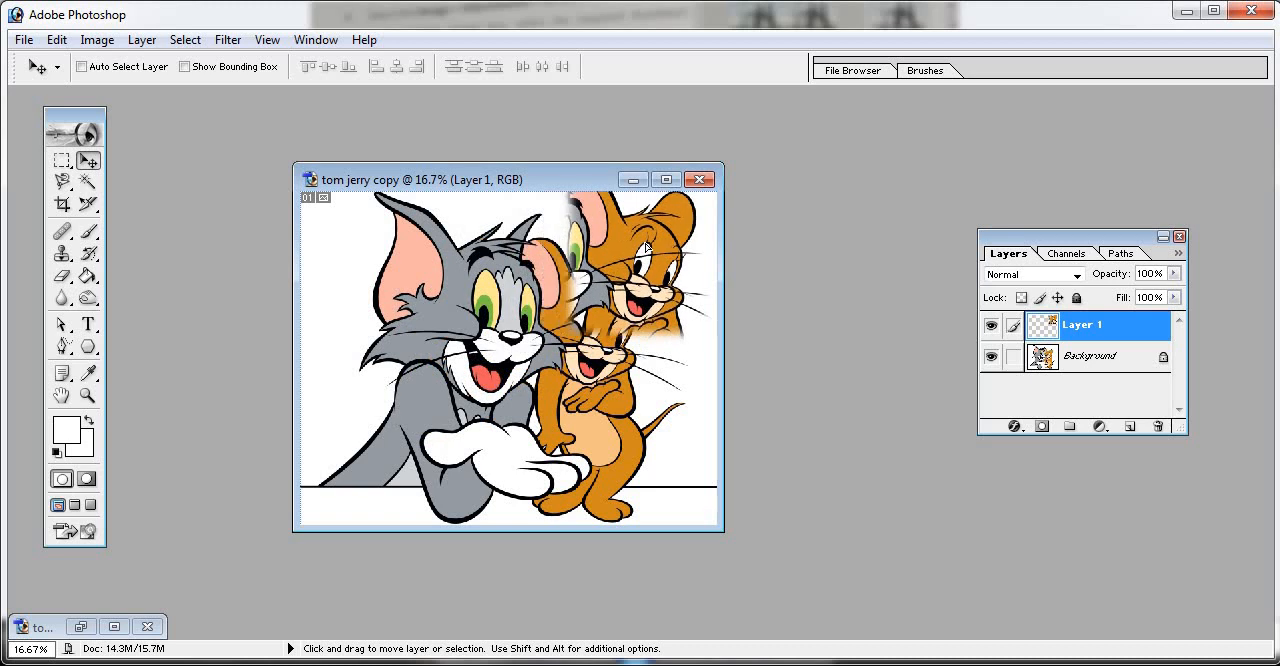
pyautogui.click(1122, 361)
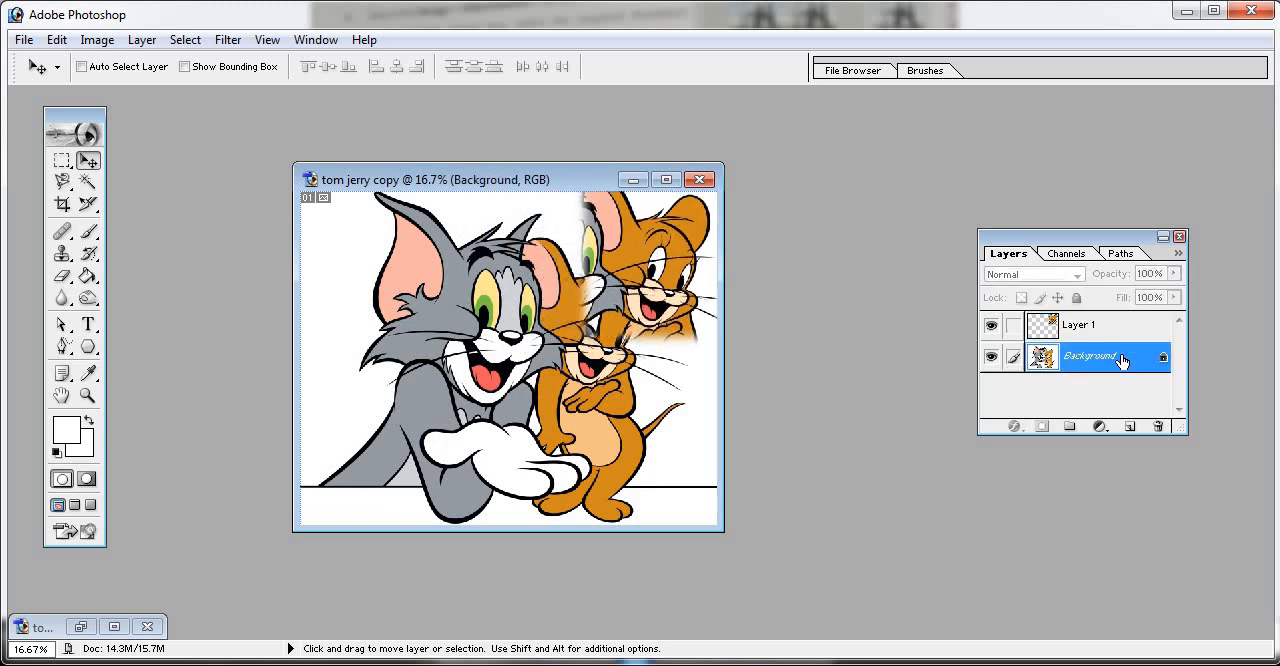
pyautogui.click(485, 297)
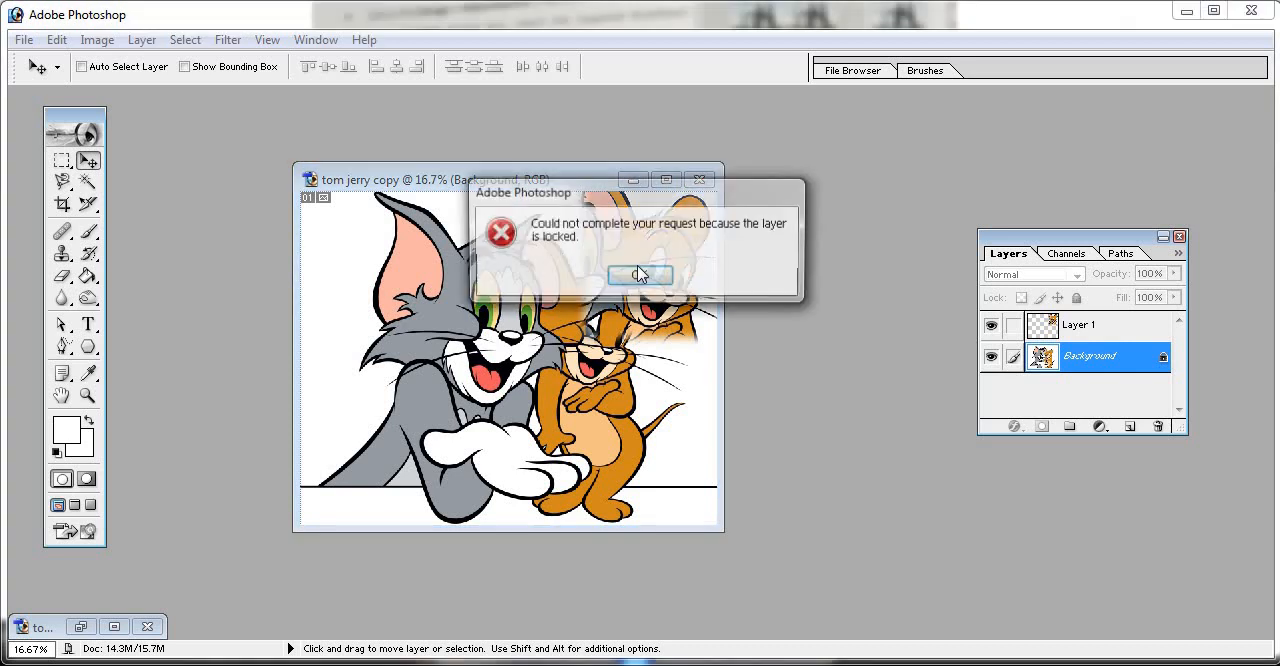
pyautogui.click(640, 275)
pyautogui.click(585, 298)
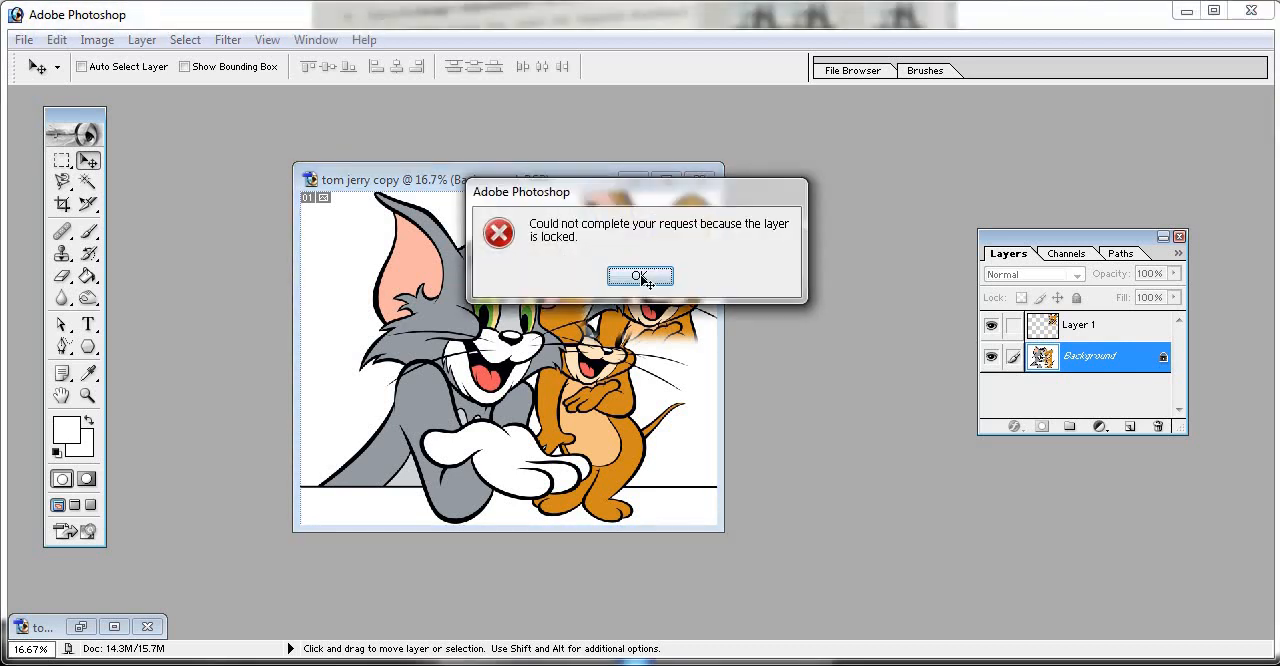
pyautogui.click(641, 276)
pyautogui.click(560, 322)
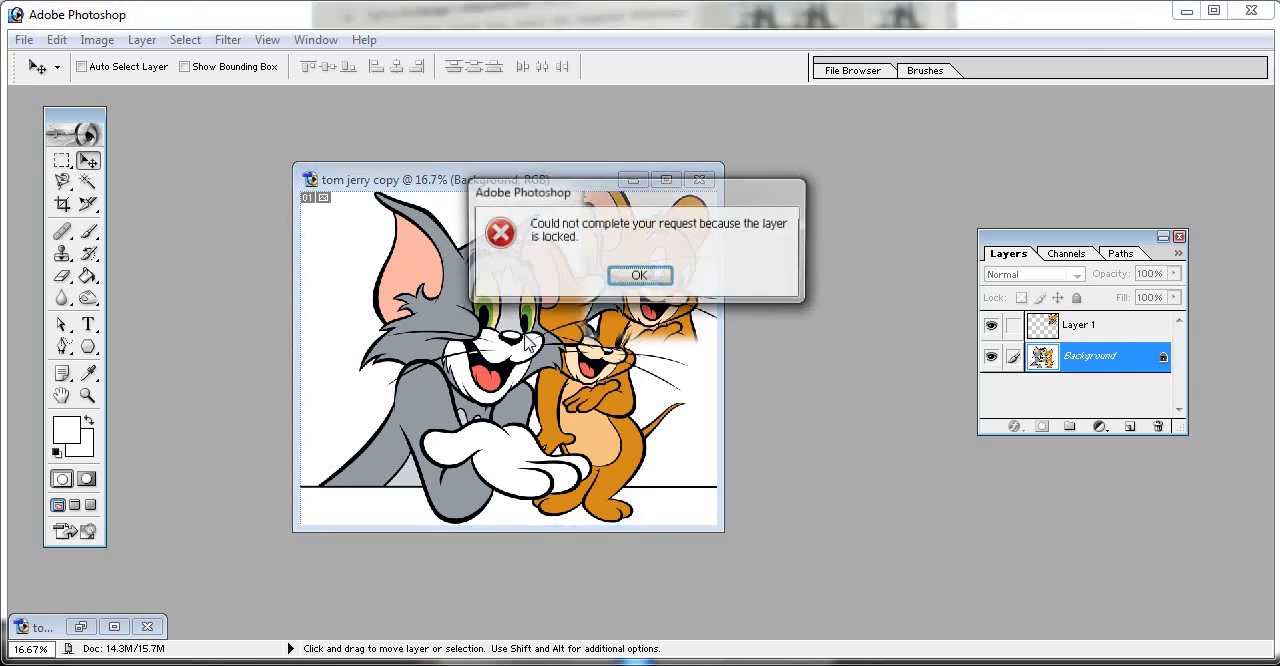
pyautogui.click(625, 283)
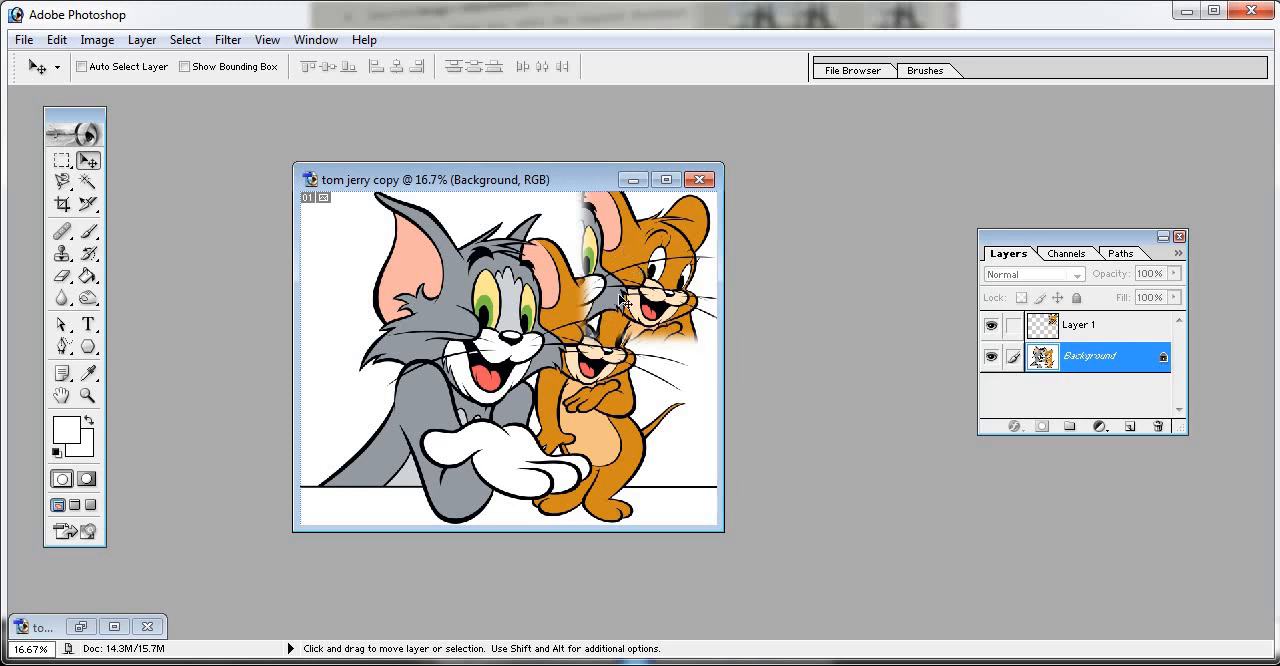
pyautogui.click(621, 351)
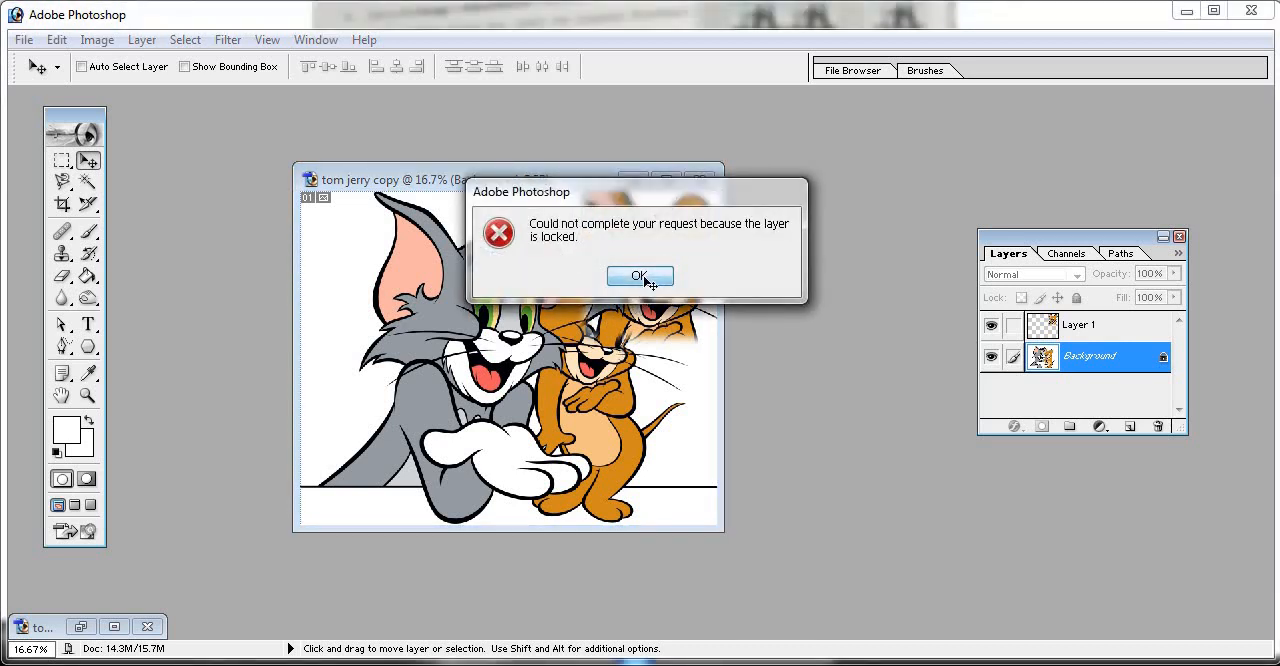
pyautogui.click(644, 279)
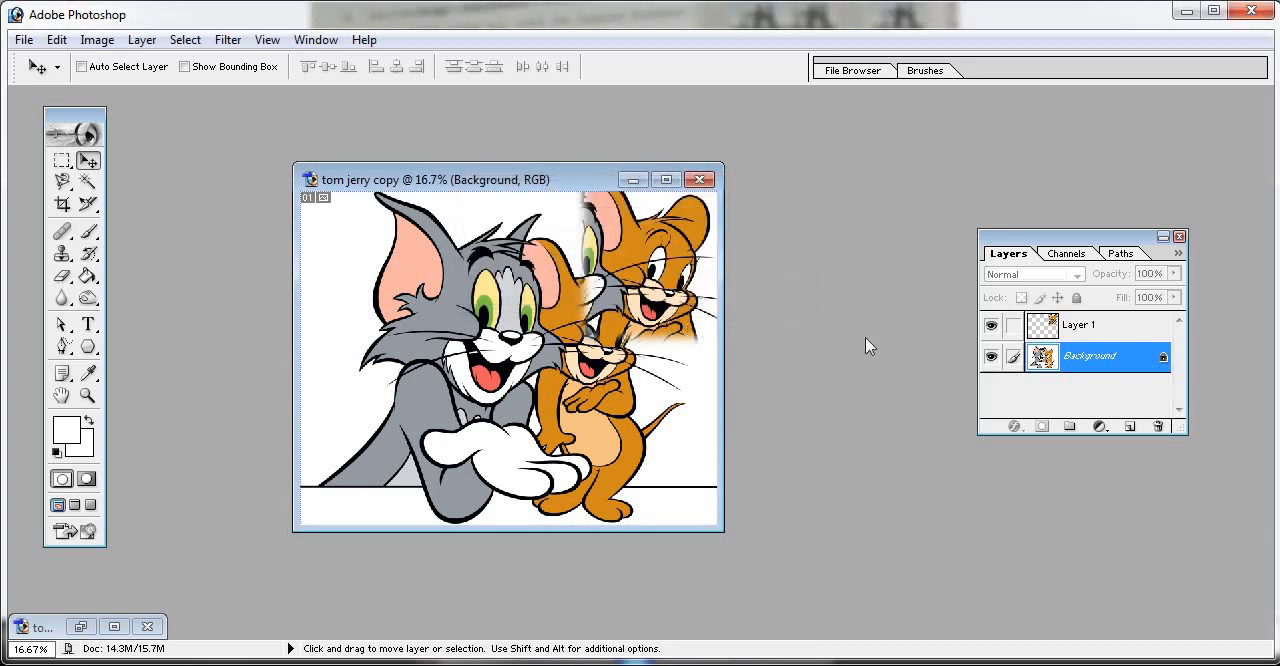
# - Select Layer 1, move its Jerry cutout slightly further toward the image's right edge, and bring the Layers palette closer to the image
pyautogui.click(1083, 335)
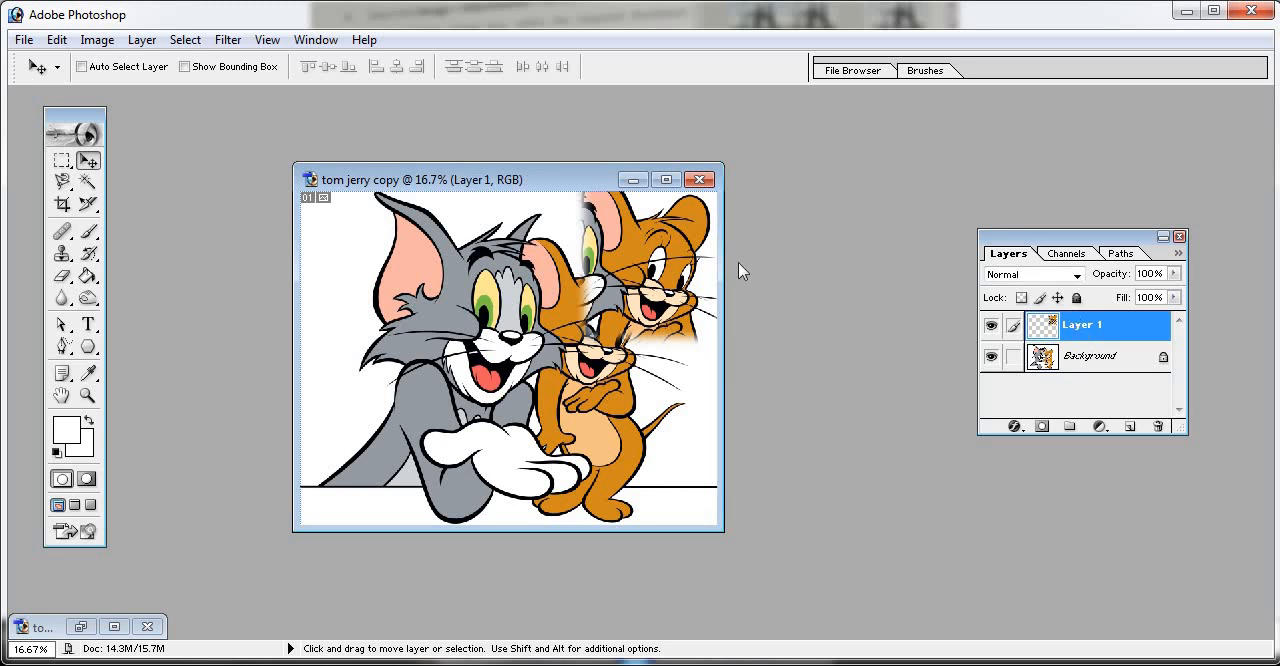
pyautogui.moveTo(632, 256)
pyautogui.mouseDown()
pyautogui.moveTo(480, 338)
pyautogui.moveTo(510, 308)
pyautogui.moveTo(631, 251)
pyautogui.moveTo(621, 239)
pyautogui.mouseUp()
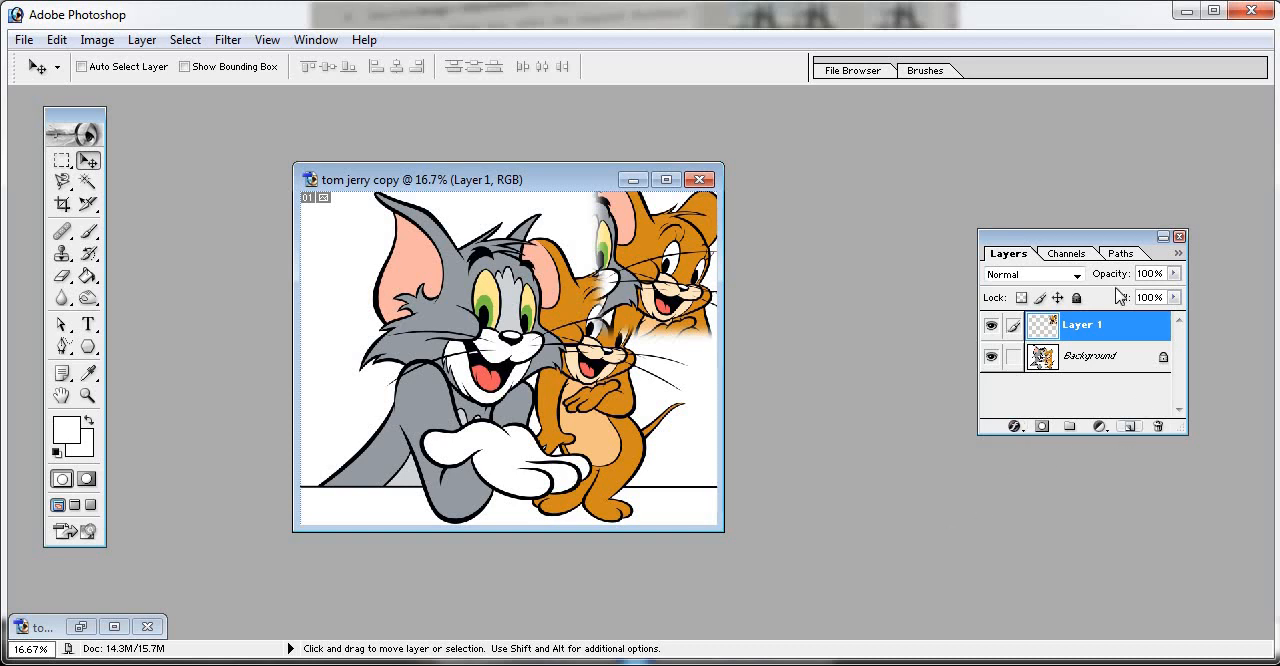
pyautogui.moveTo(1116, 239); pyautogui.dragTo(1074, 208)
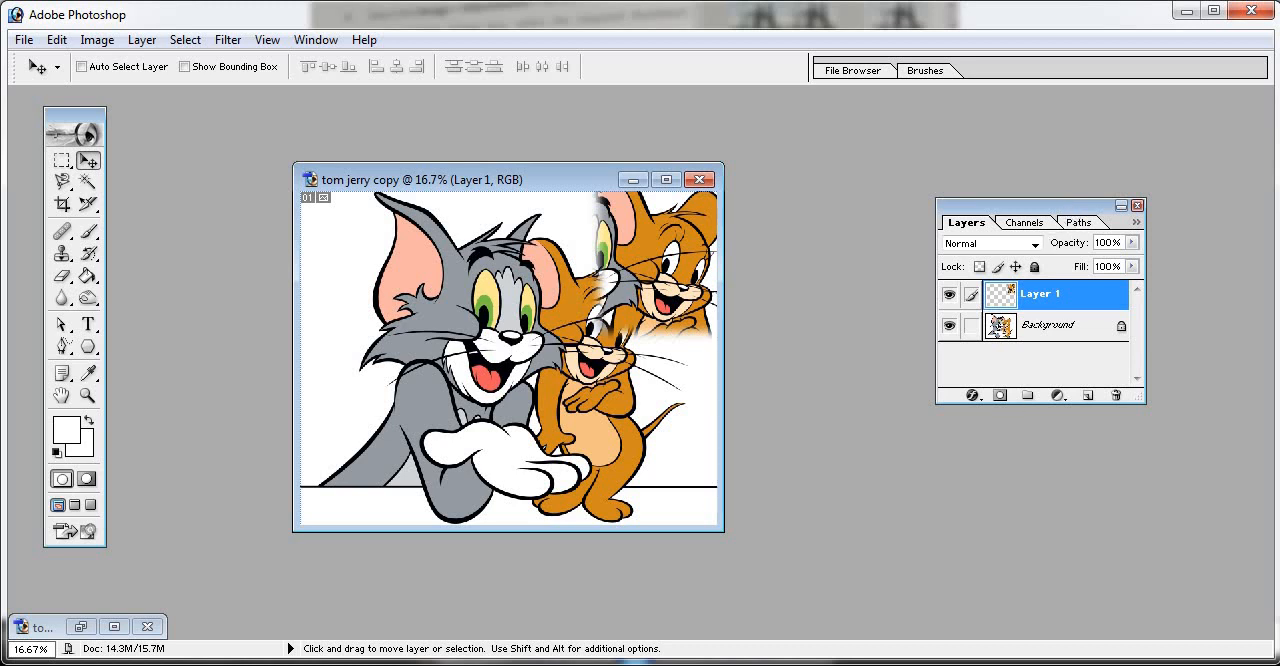
# - Check that the Layers palette is enabled and add three new empty layers above Layer 1
pyautogui.click(315, 40)
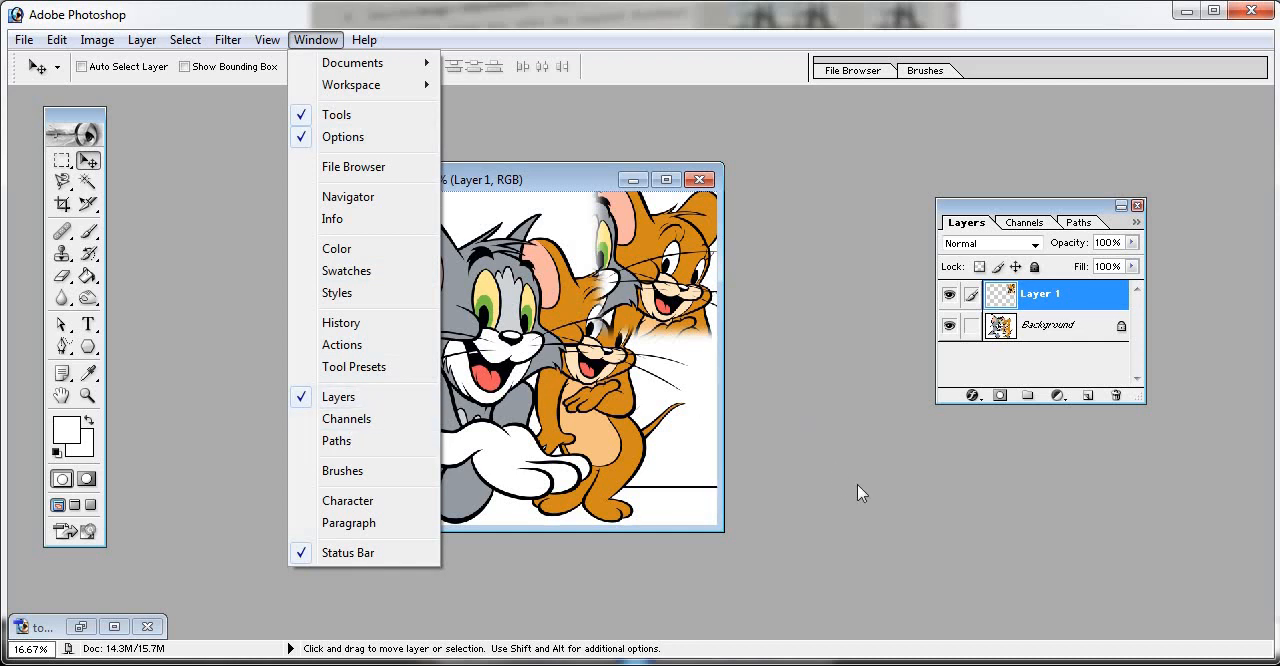
pyautogui.click(287, 398)
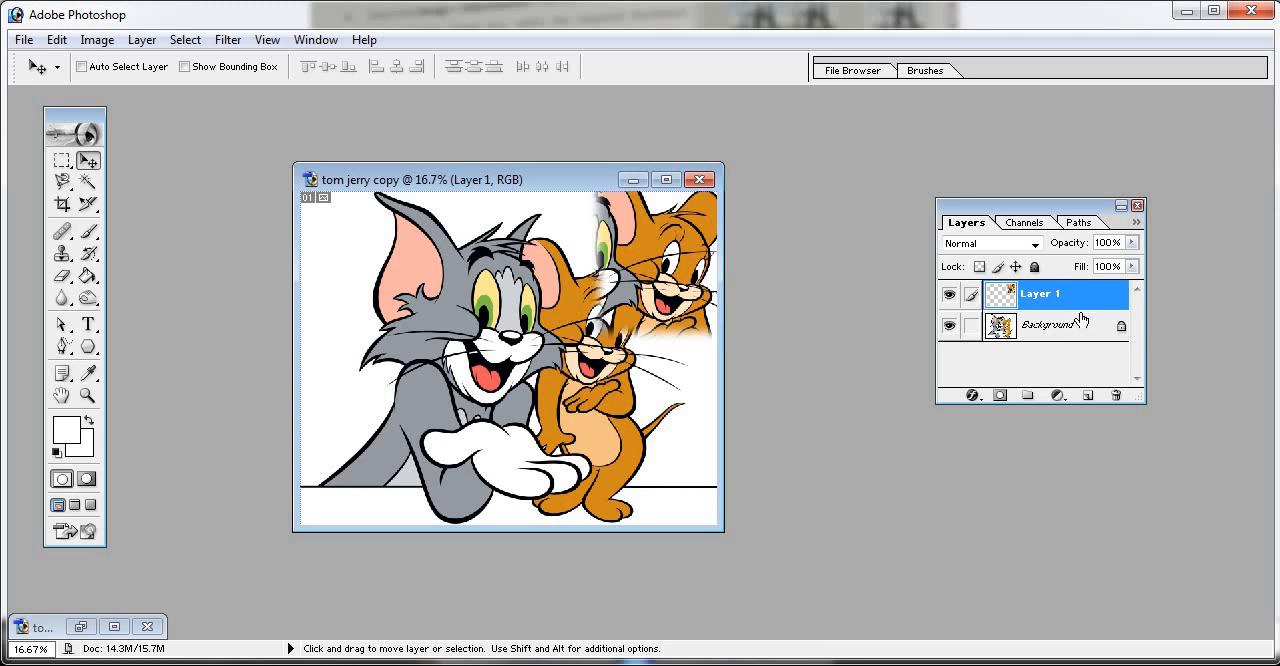
pyautogui.click(1087, 396)
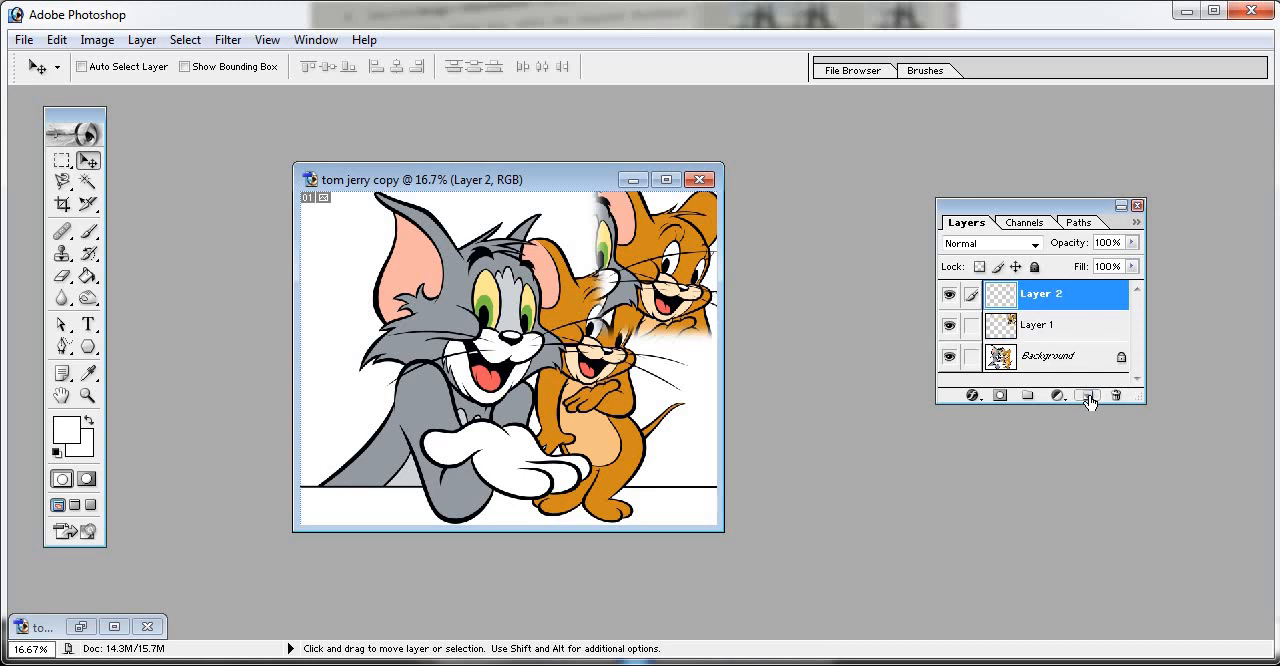
pyautogui.click(1087, 396)
pyautogui.click(1088, 397)
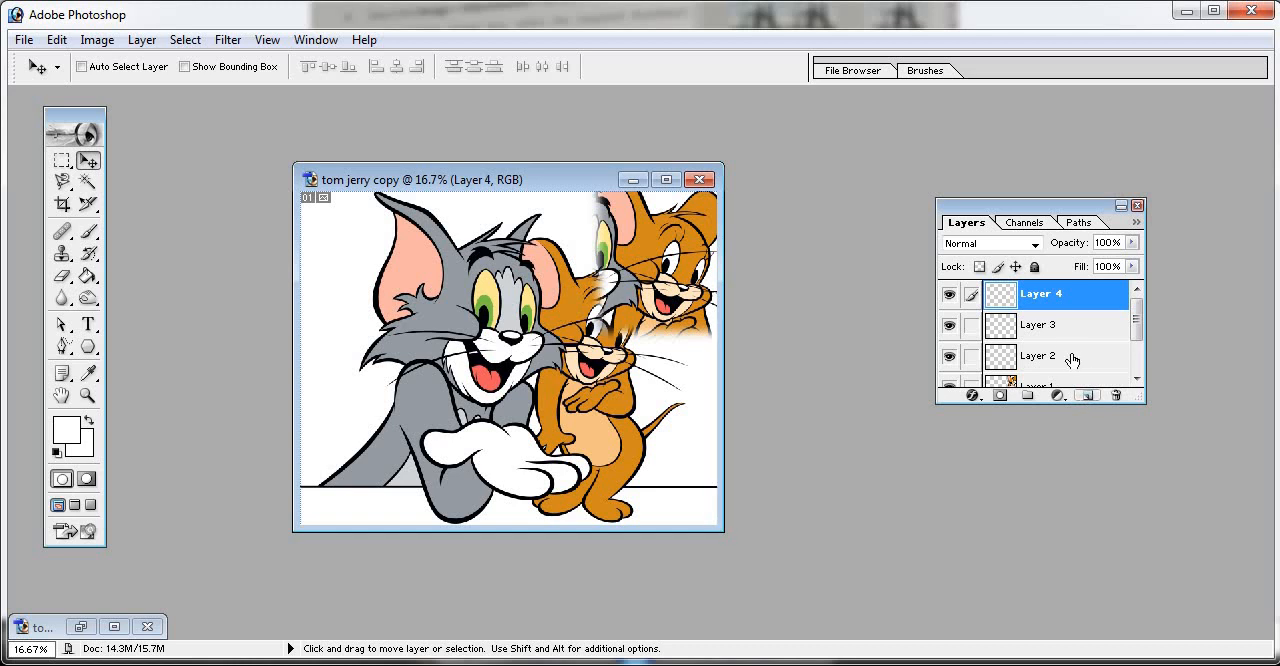
# - Delete Layer 4, Layer 3, Layer 2 and Layer 1 from the tom jerry copy image, keeping the Background layer
pyautogui.click(1046, 328)
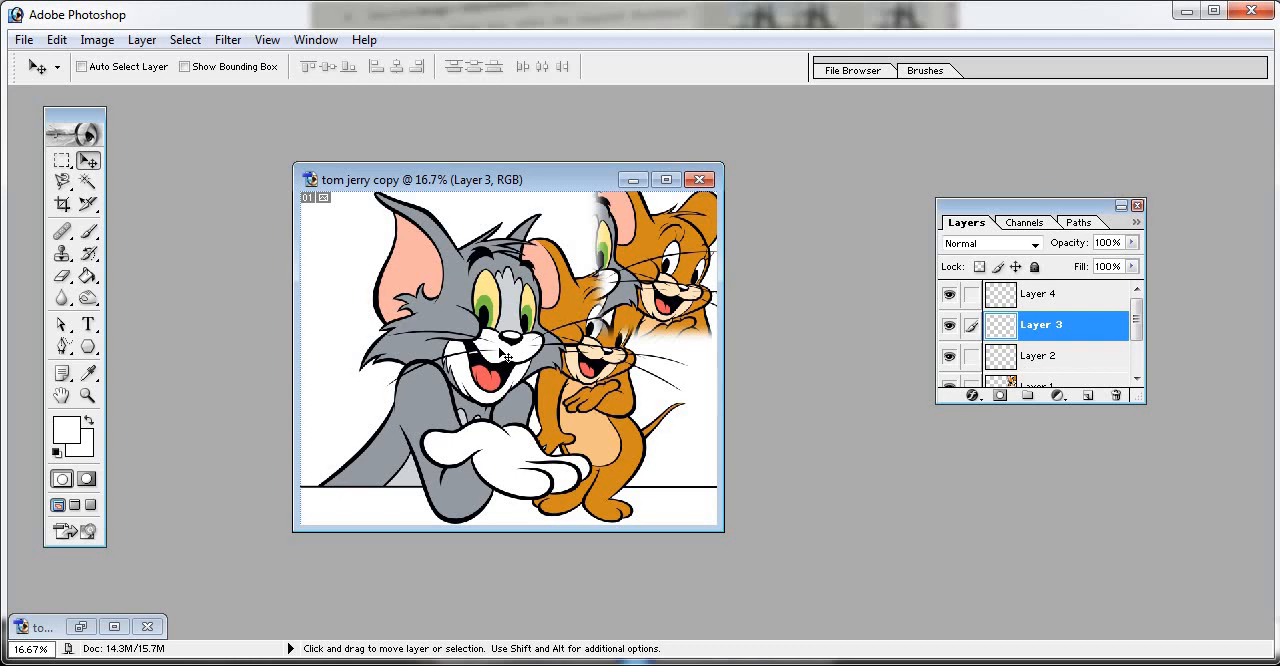
pyautogui.click(1046, 296)
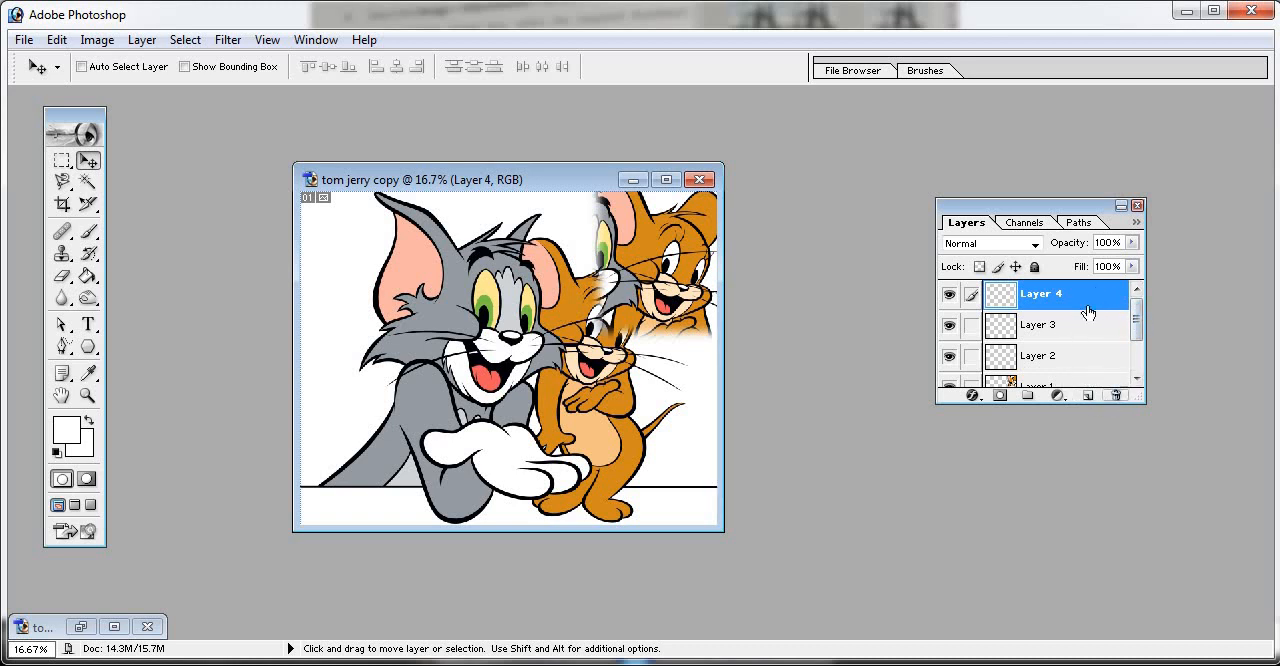
pyautogui.click(1116, 397)
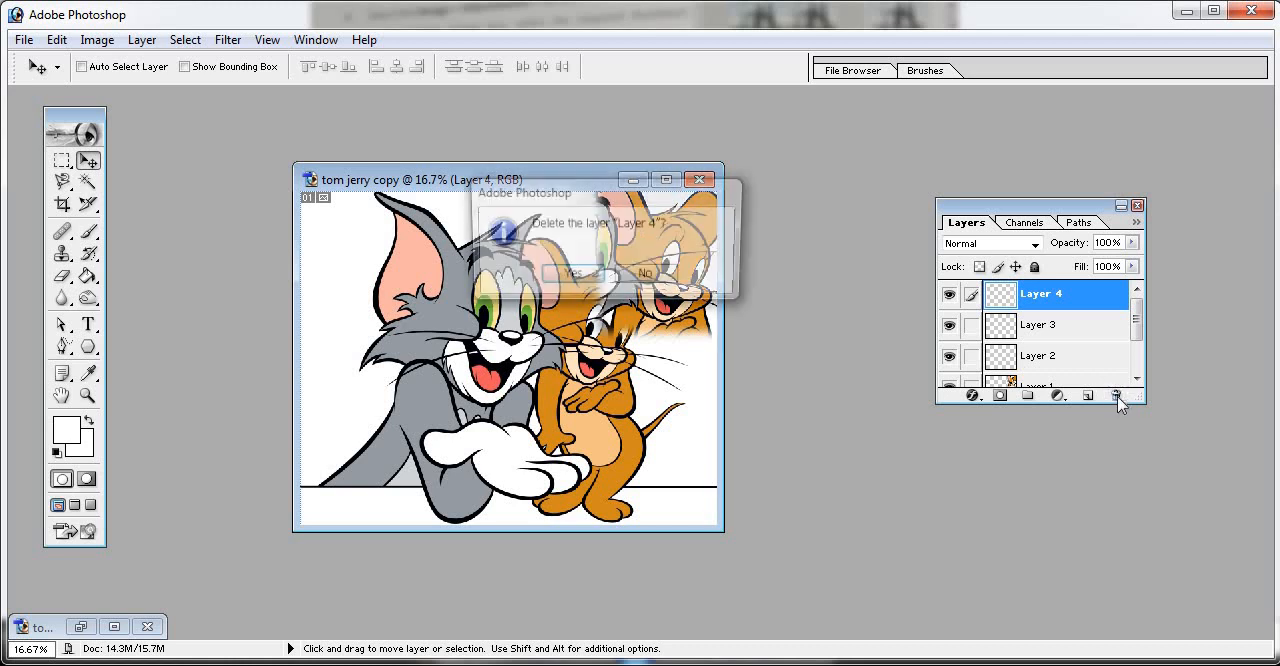
pyautogui.click(572, 279)
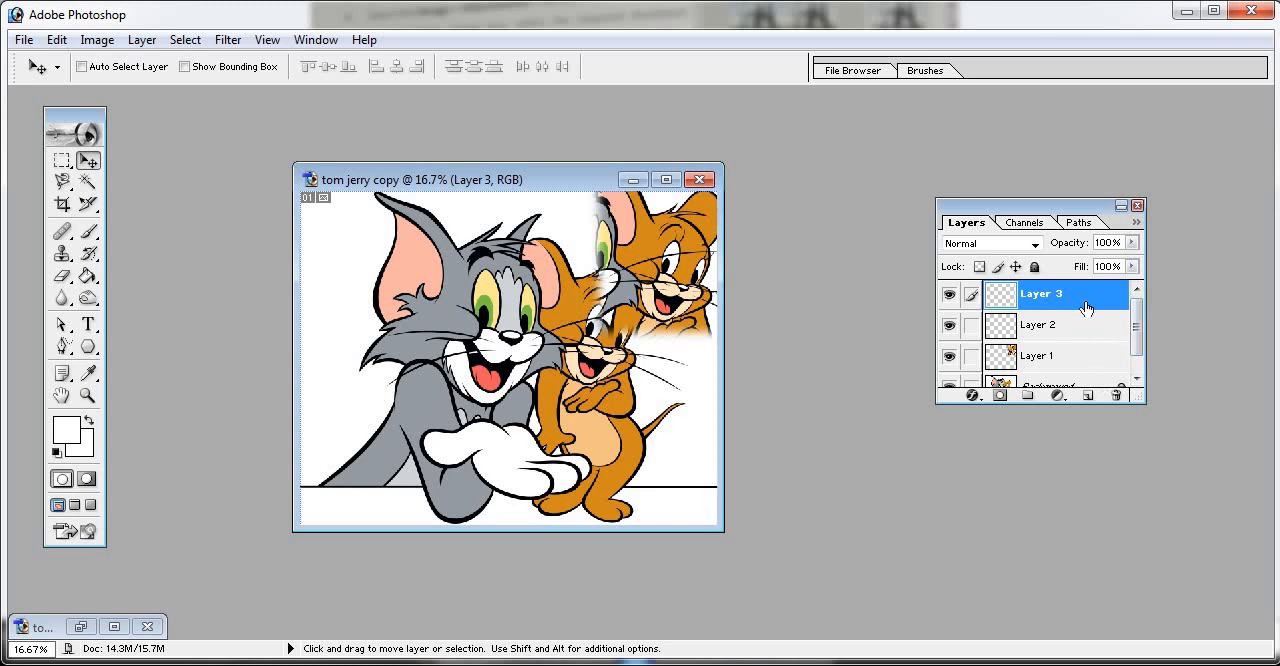
pyautogui.click(1118, 398)
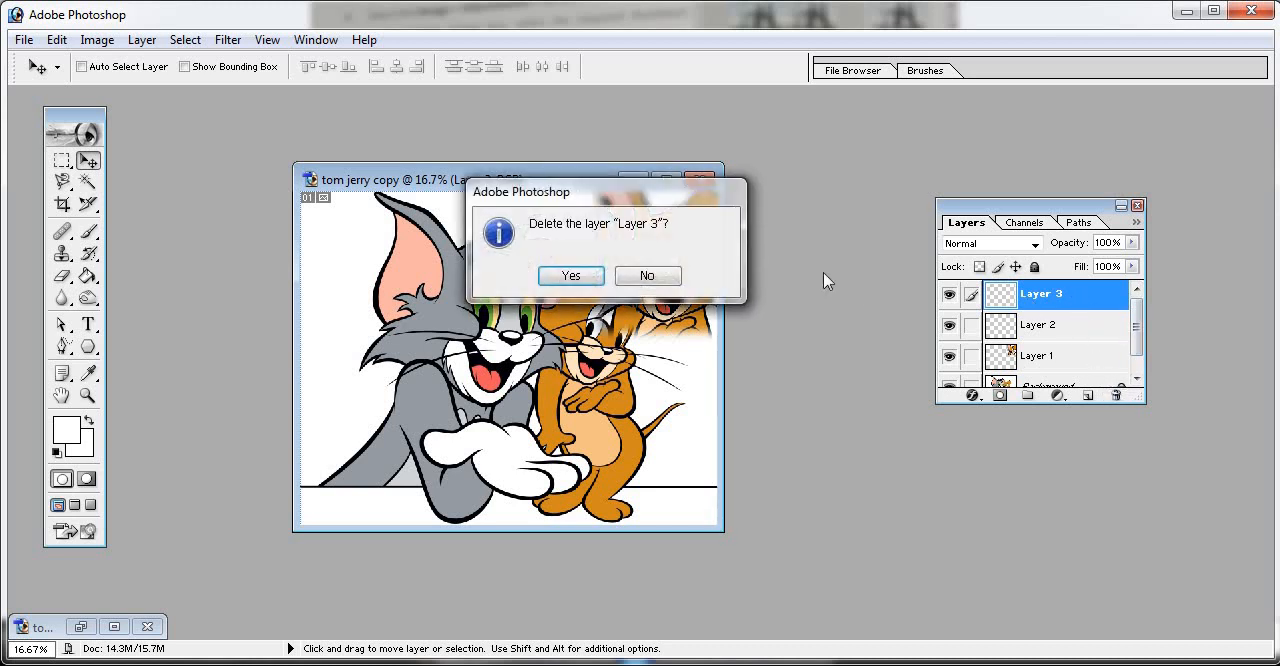
pyautogui.click(571, 278)
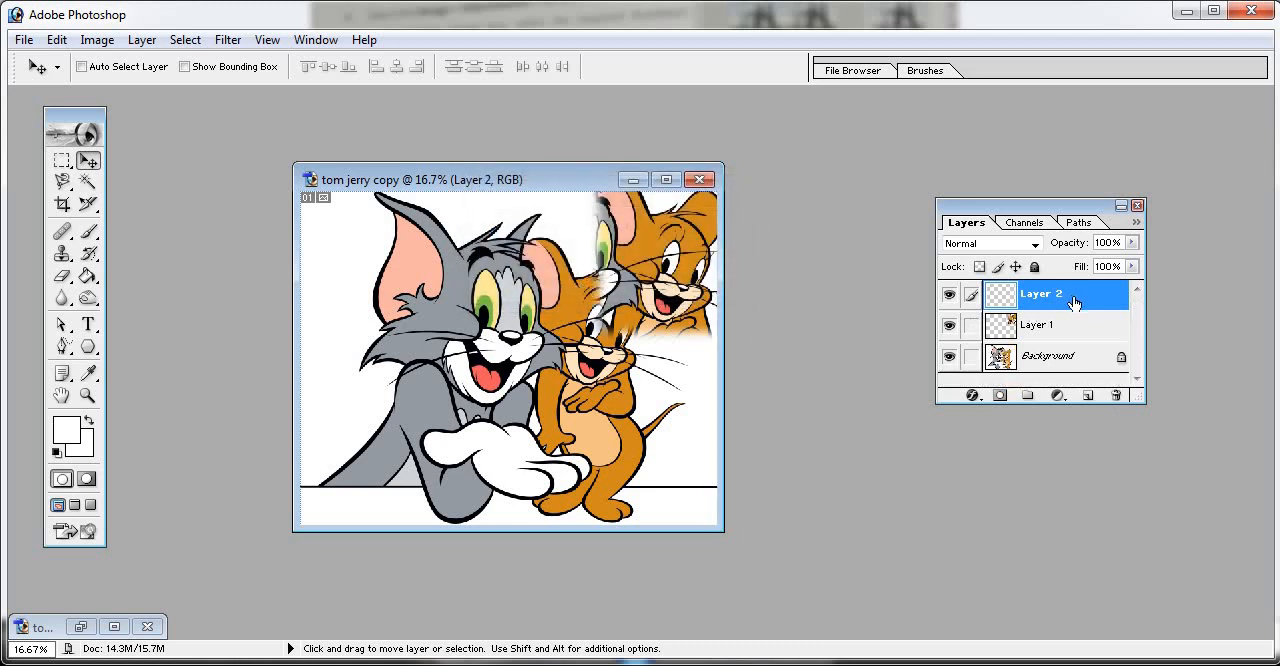
pyautogui.click(1116, 396)
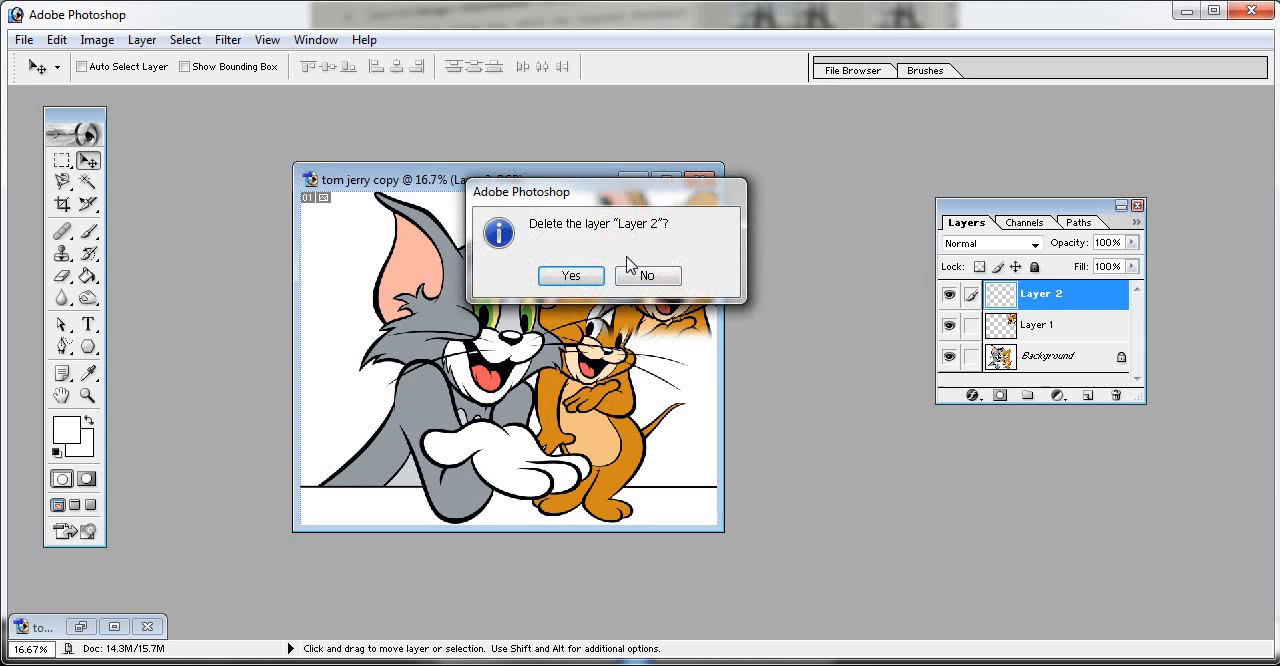
pyautogui.click(571, 277)
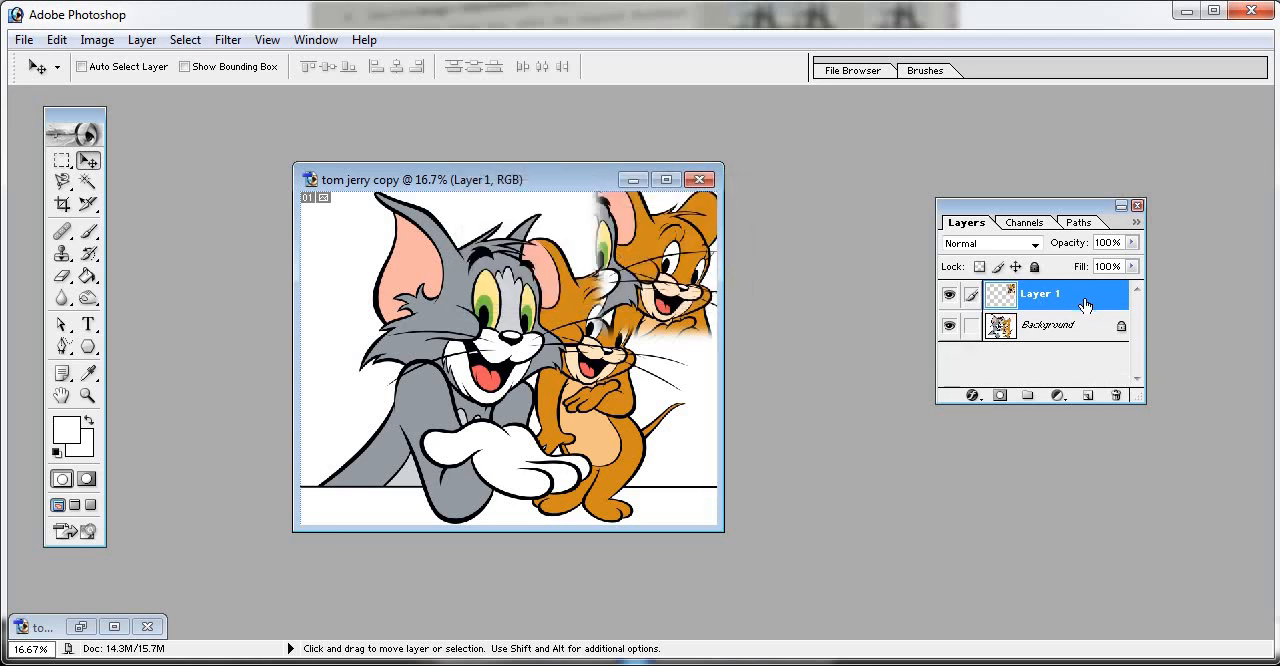
pyautogui.click(1116, 396)
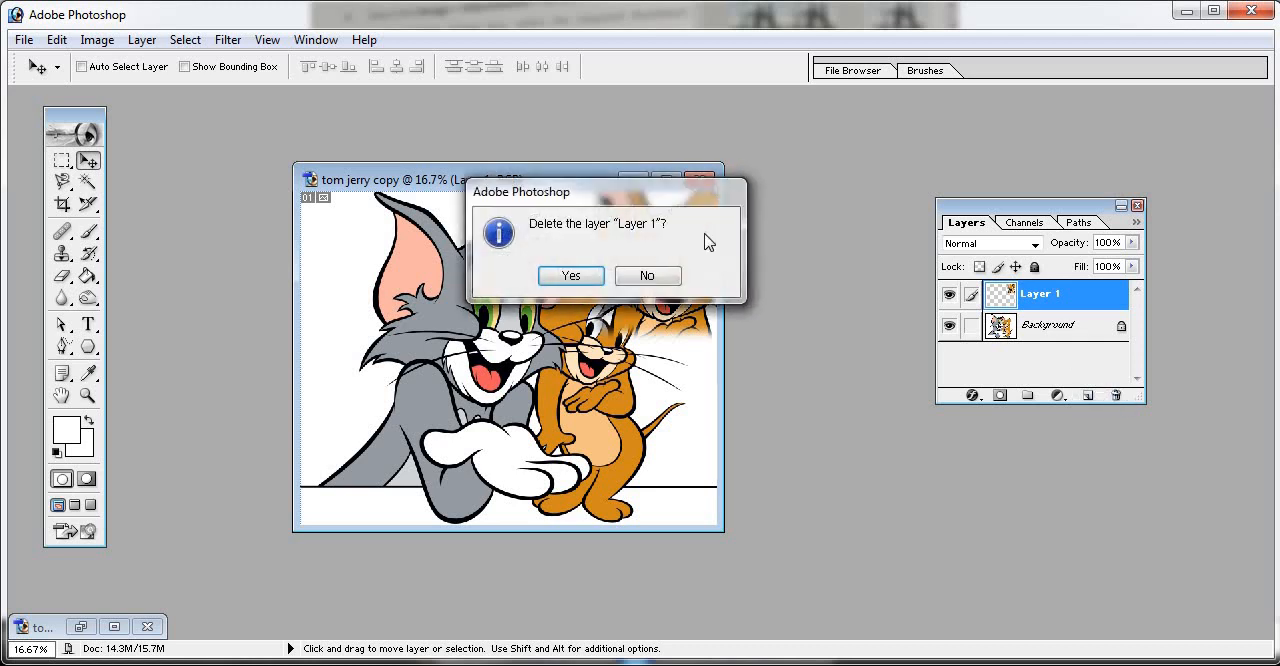
pyautogui.click(578, 276)
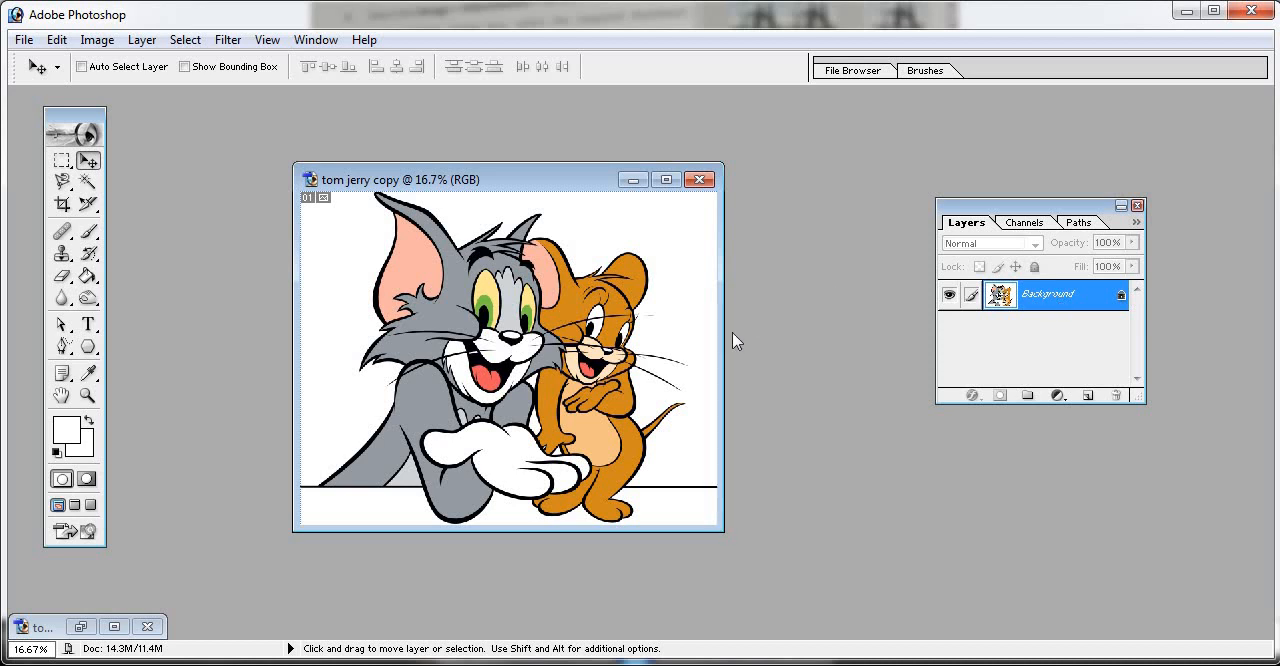
pyautogui.click(24, 40)
pyautogui.click(66, 107)
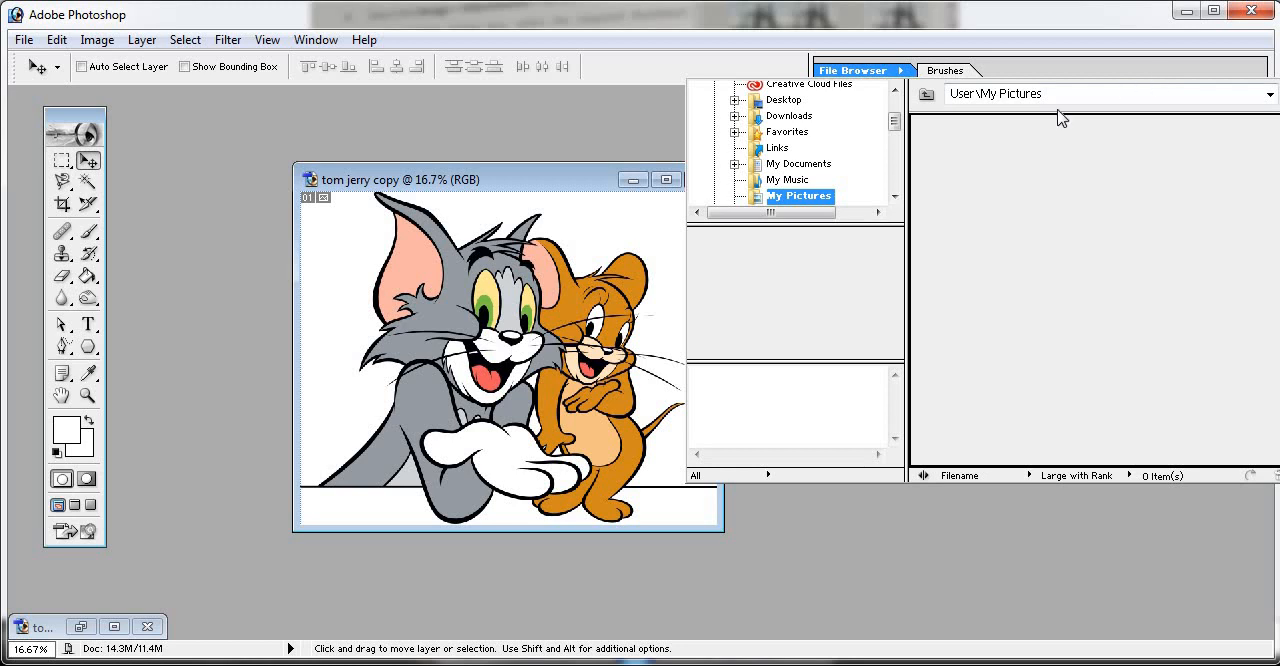
pyautogui.click(944, 71)
pyautogui.moveTo(932, 71); pyautogui.dragTo(837, 111)
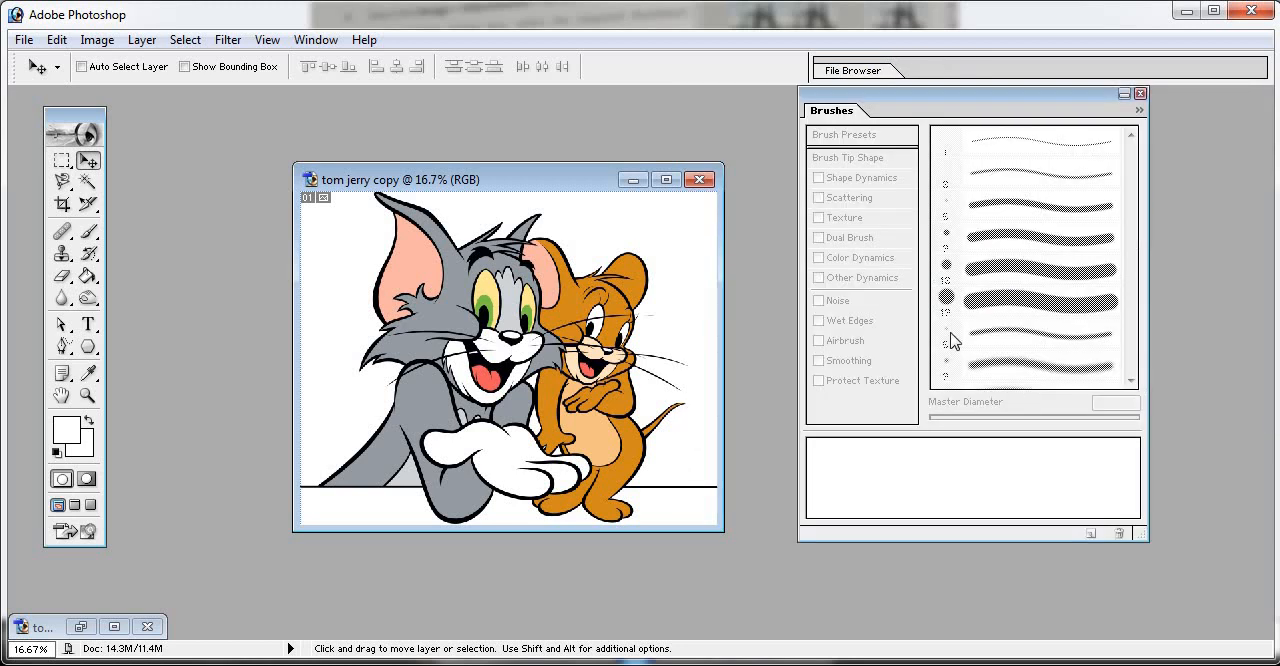
pyautogui.click(1140, 93)
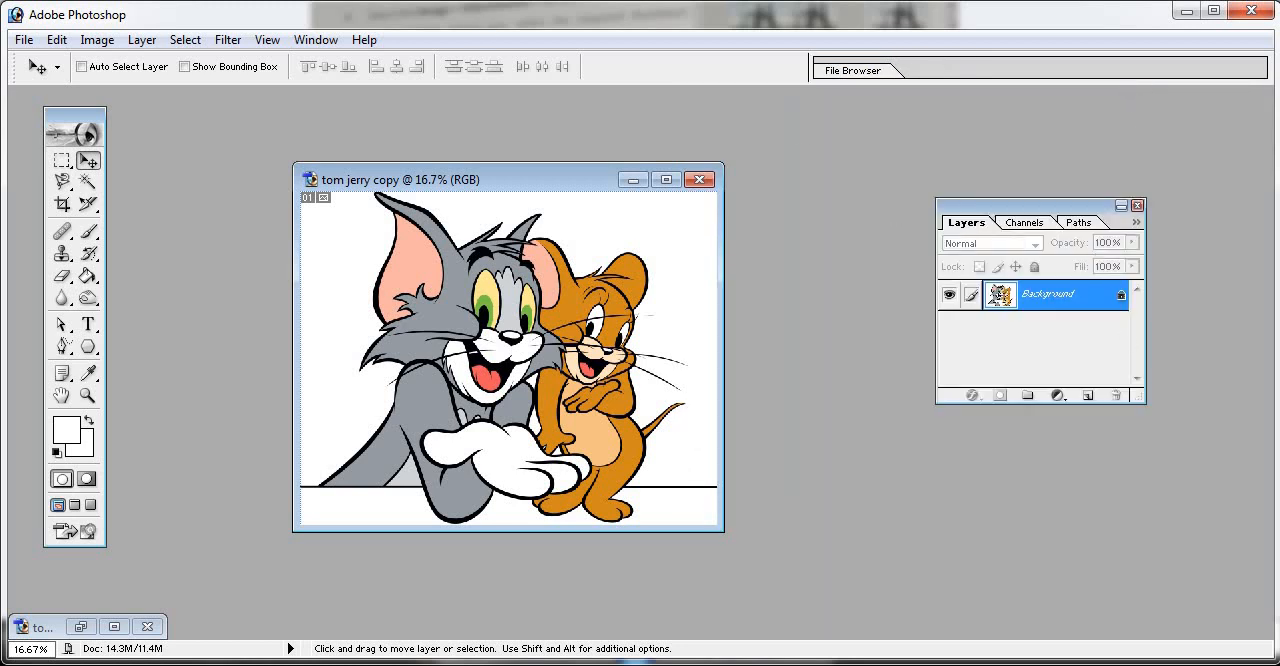
# - Open micky.jpg from the photo folder and move its window clear of the tom jerry copy image
pyautogui.click(24, 40)
pyautogui.click(34, 86)
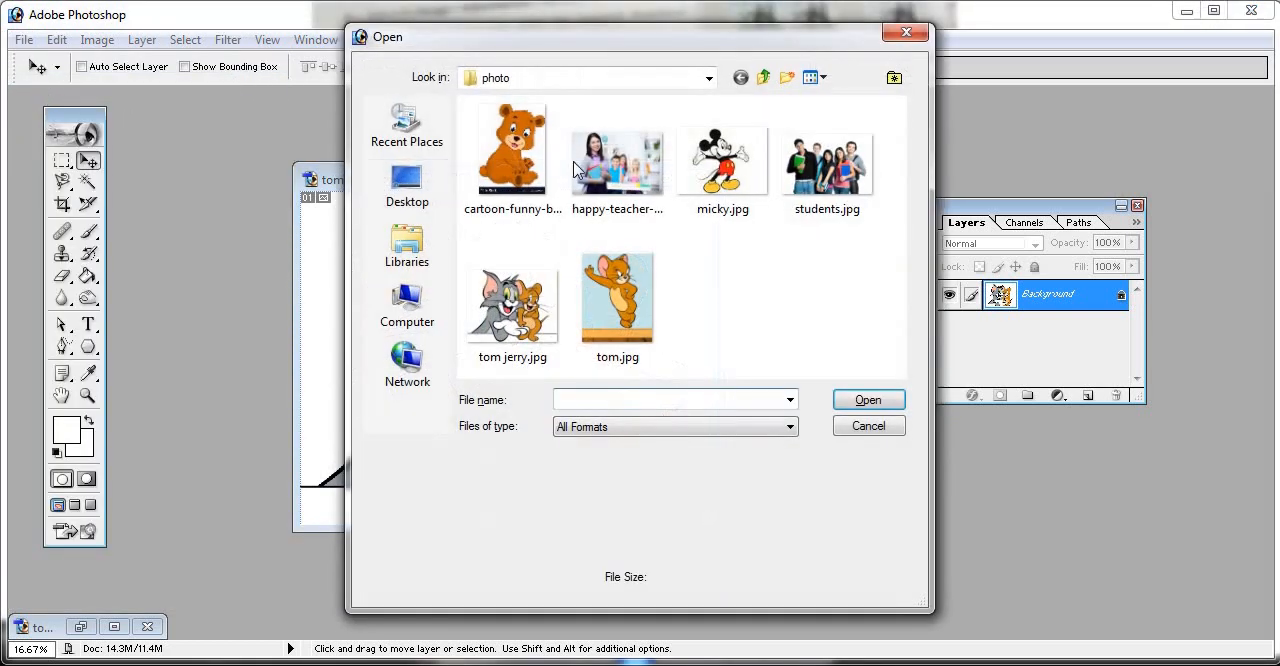
pyautogui.click(722, 162)
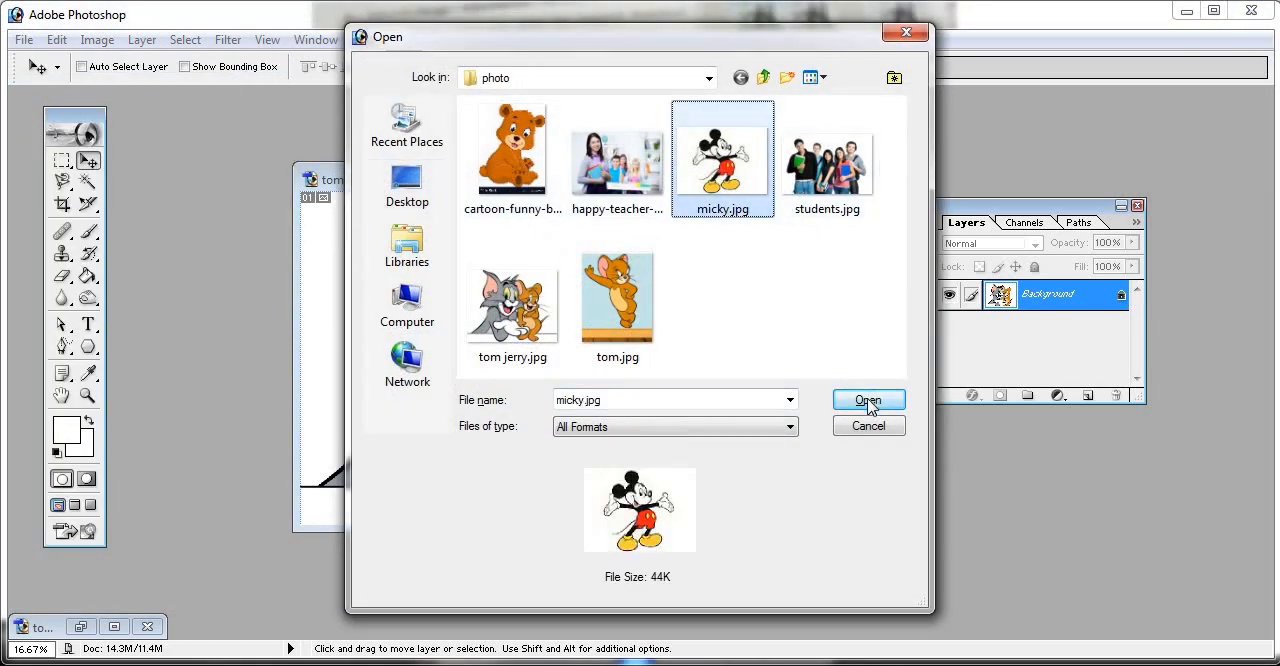
pyautogui.click(868, 400)
pyautogui.moveTo(558, 133); pyautogui.dragTo(785, 148)
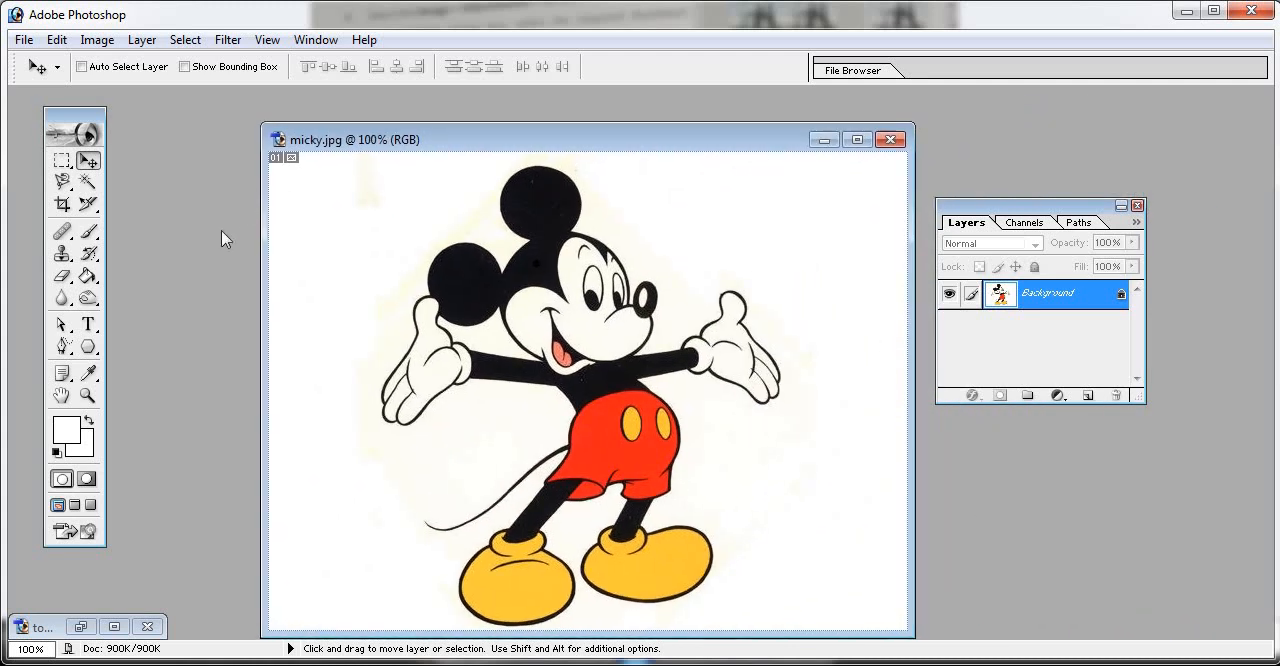
# - Select Mickey's upper body with a 25 px feathered rectangular marquee and move it above Jerry's head in tom jerry copy as a new layer
pyautogui.click(62, 160)
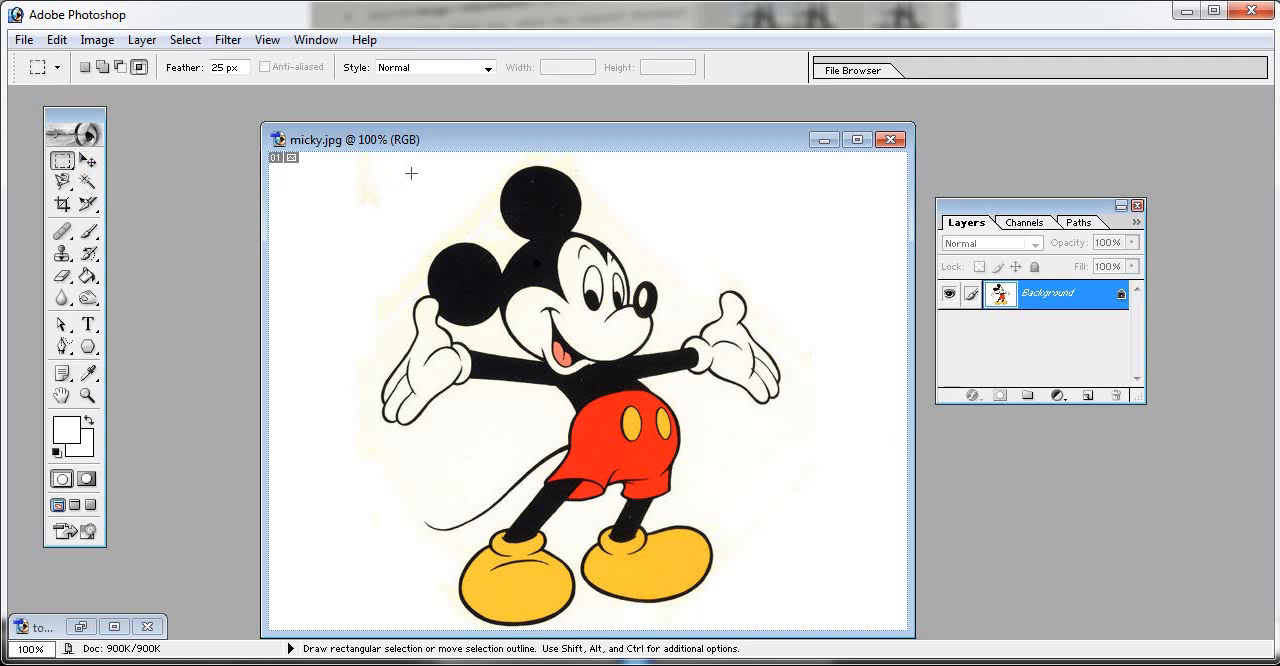
pyautogui.moveTo(678, 343); pyautogui.dragTo(824, 431)
pyautogui.press('v')
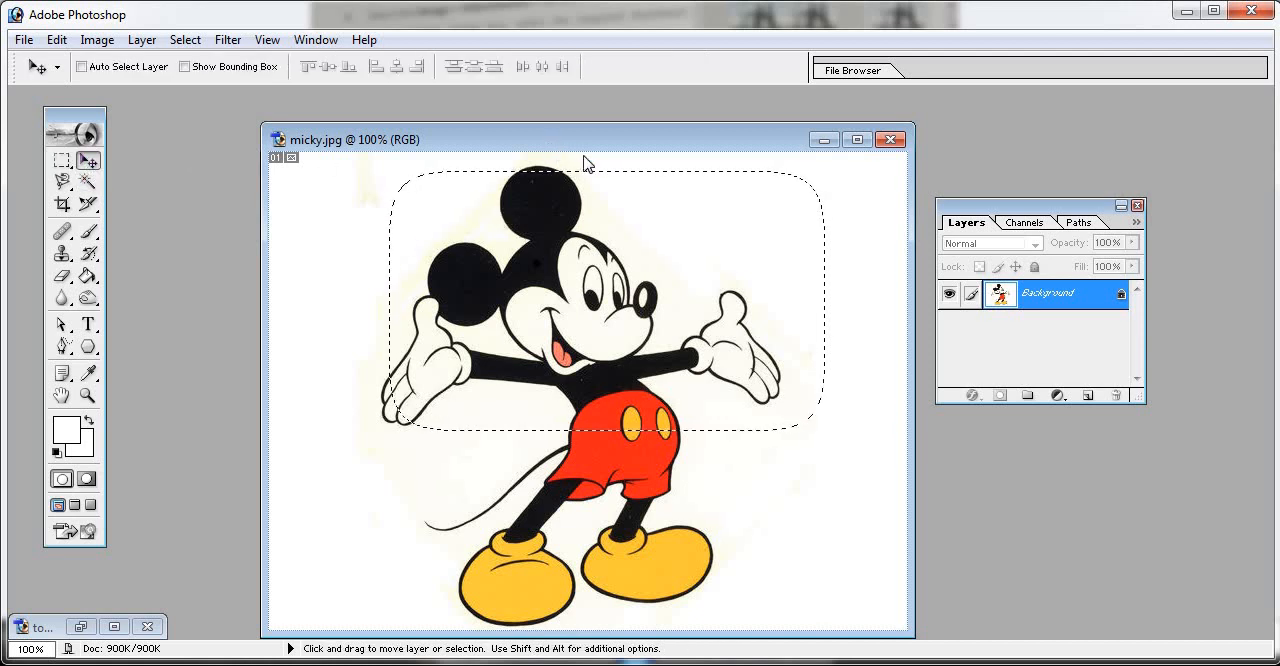
pyautogui.moveTo(586, 160); pyautogui.dragTo(648, 215)
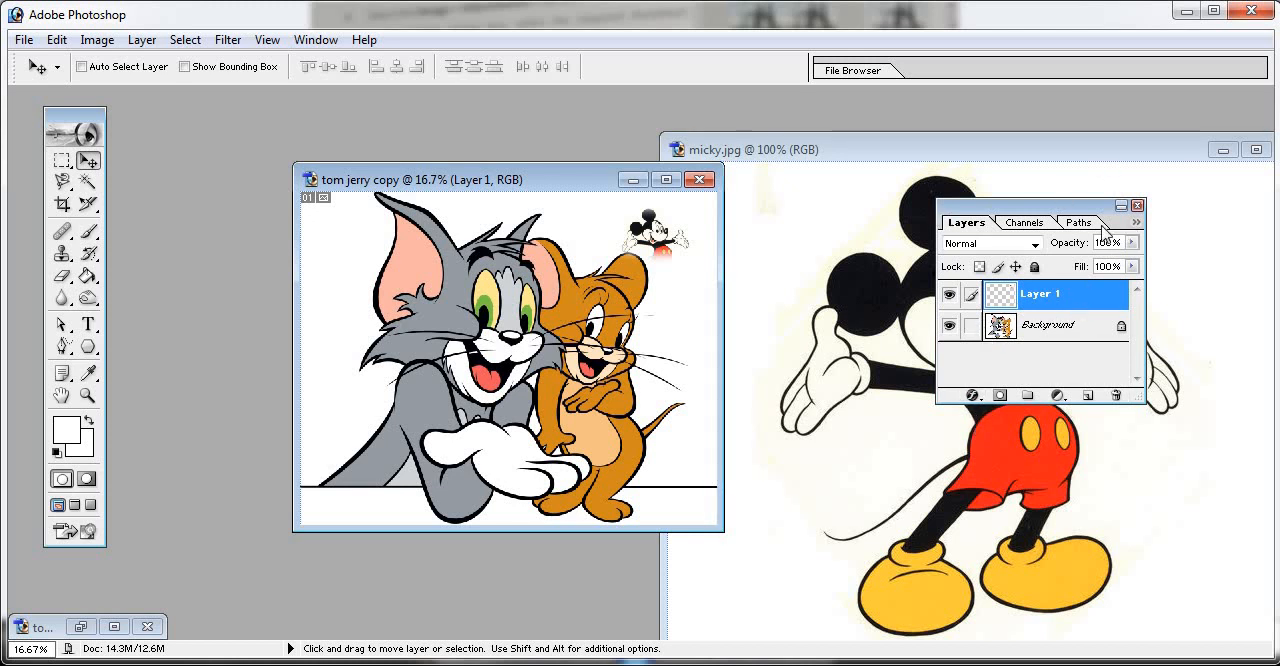
# - Minimize the micky.jpg window and shift the Layers palette slightly upward
pyautogui.click(1257, 151)
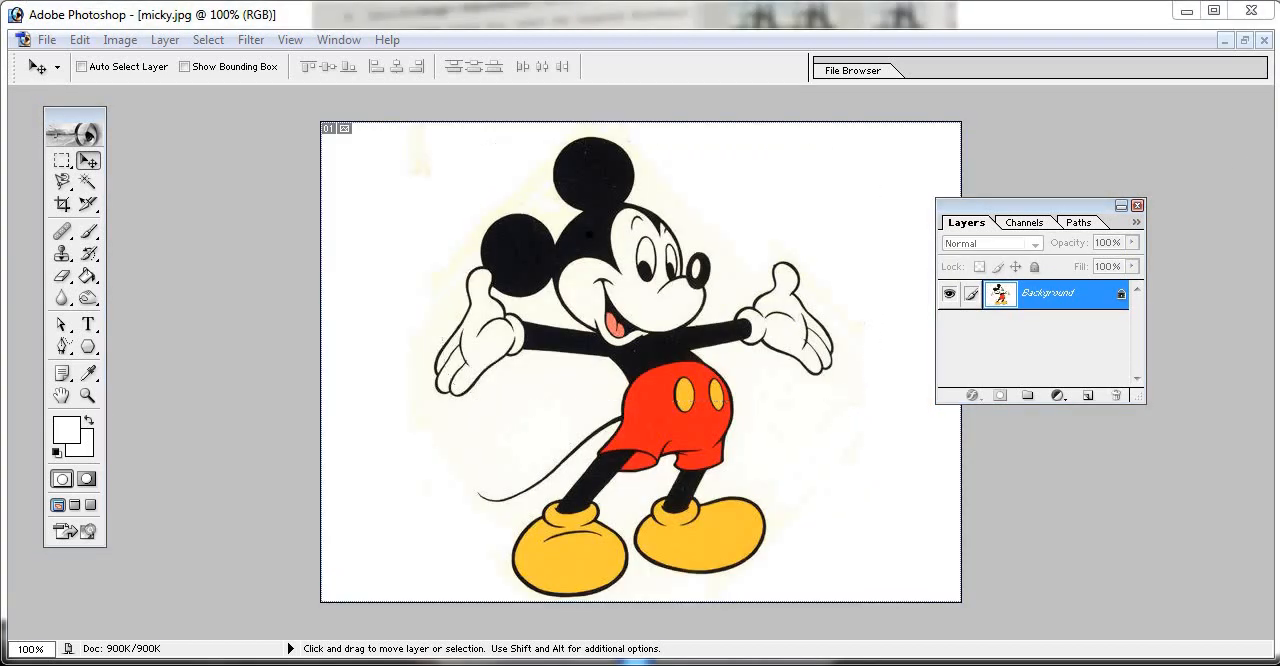
pyautogui.click(1244, 40)
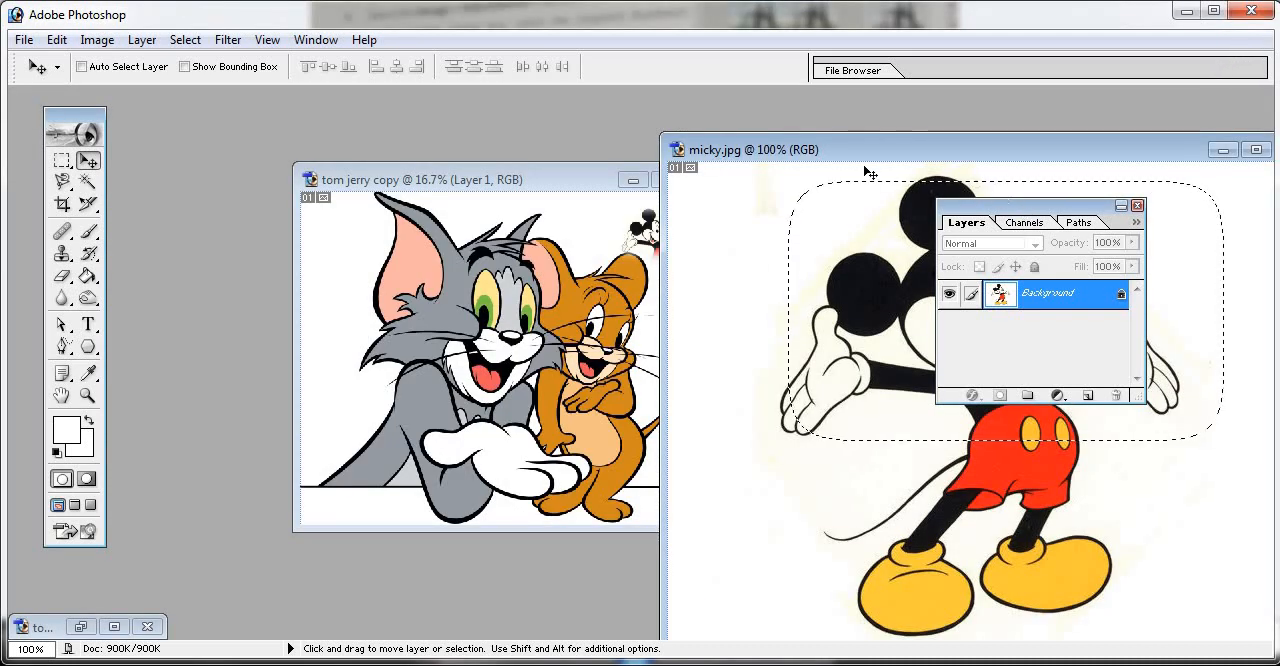
pyautogui.click(1221, 151)
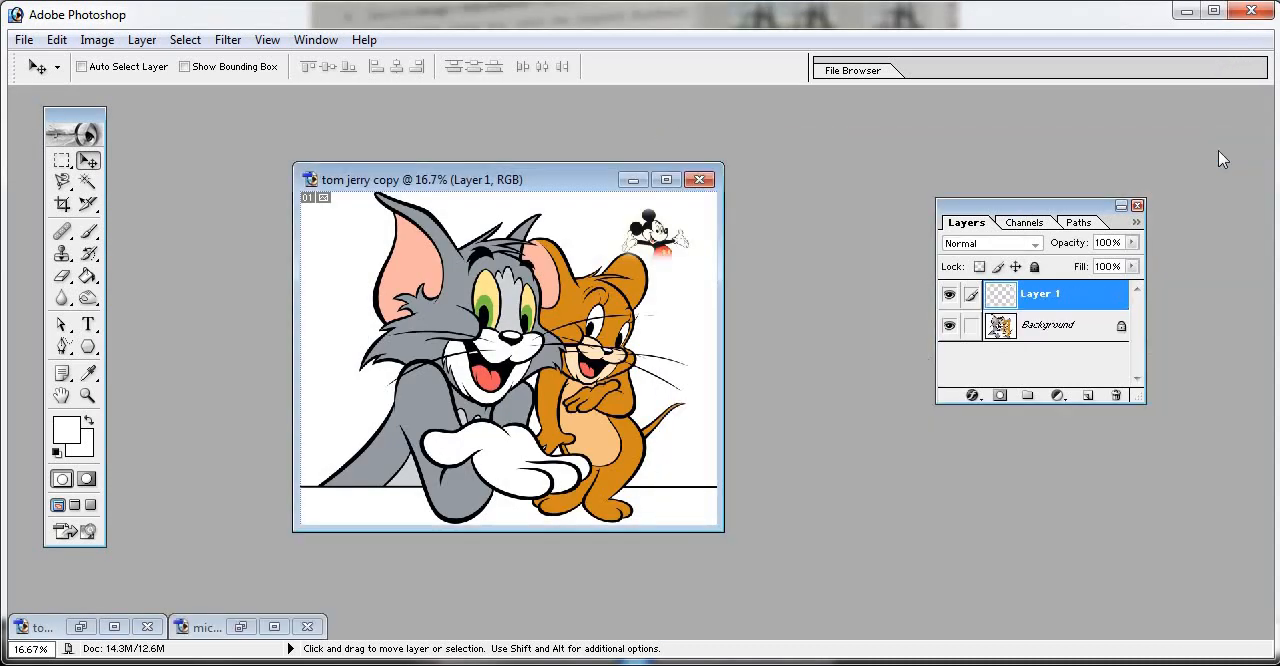
pyautogui.moveTo(1018, 183); pyautogui.dragTo(1025, 155)
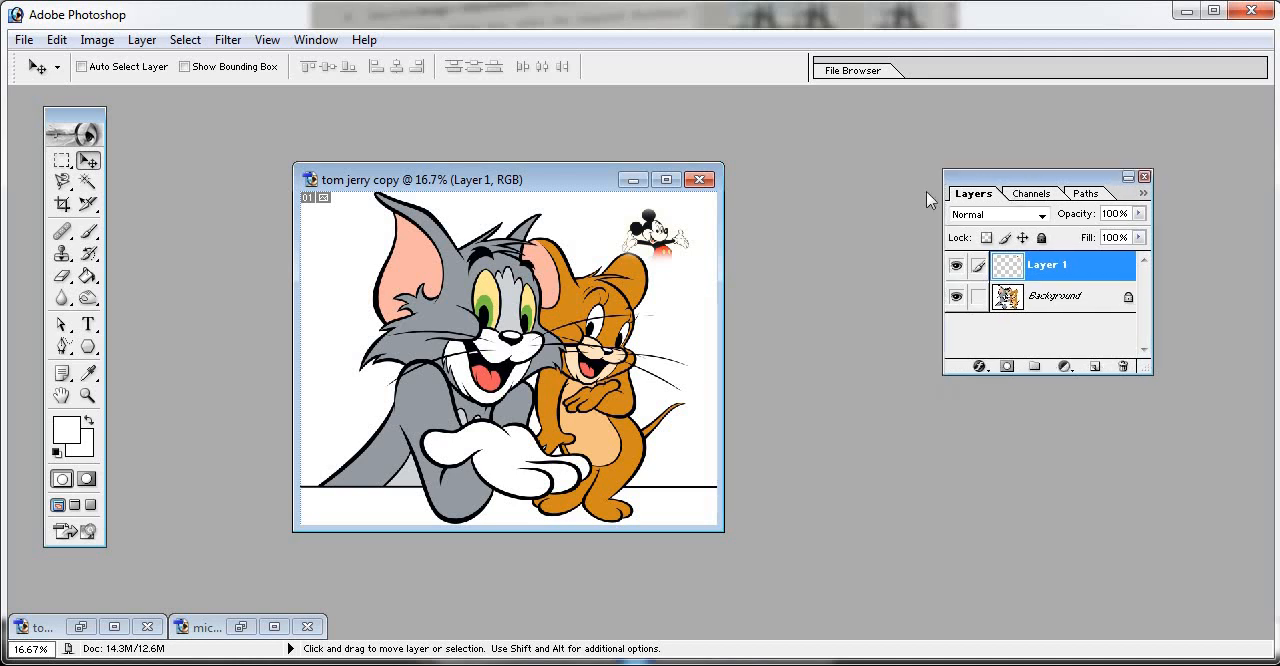
# - Rename Layer 1 as micky mouse
pyautogui.doubleClick(1058, 266)
pyautogui.press('BackSpace')
pyautogui.write('micky mouse')
pyautogui.press('Return')
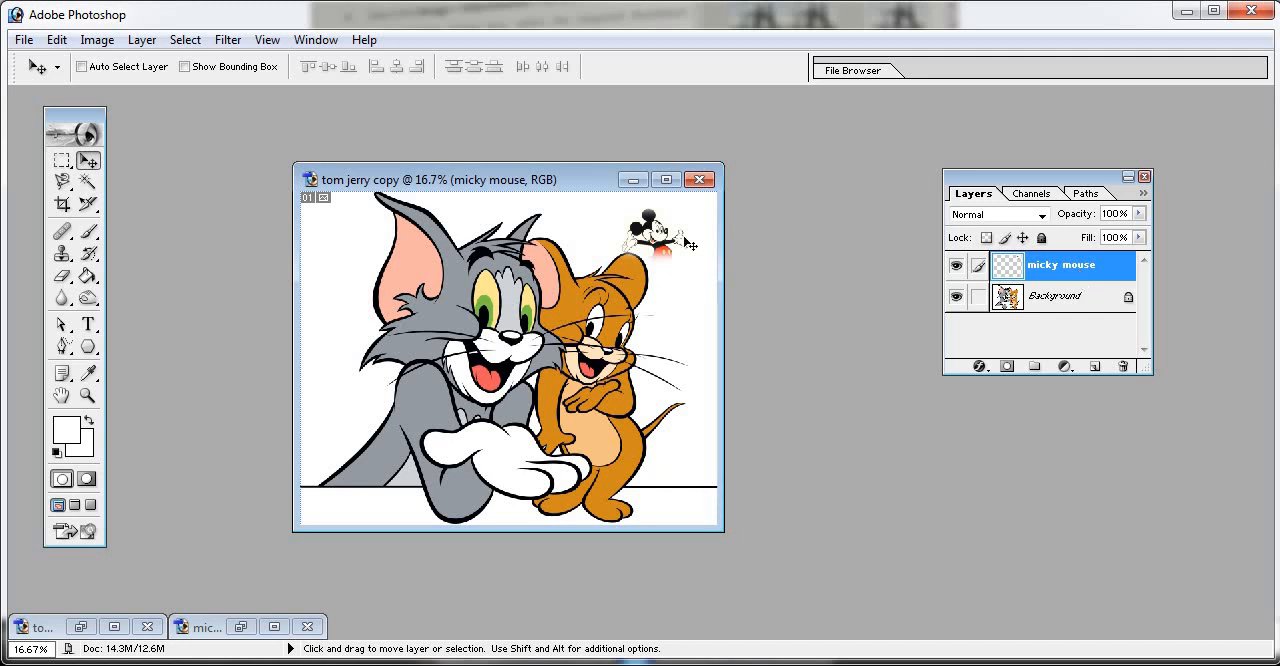
# - Try to delete the micky mouse layer
pyautogui.click(1122, 367)
pyautogui.click(586, 274)
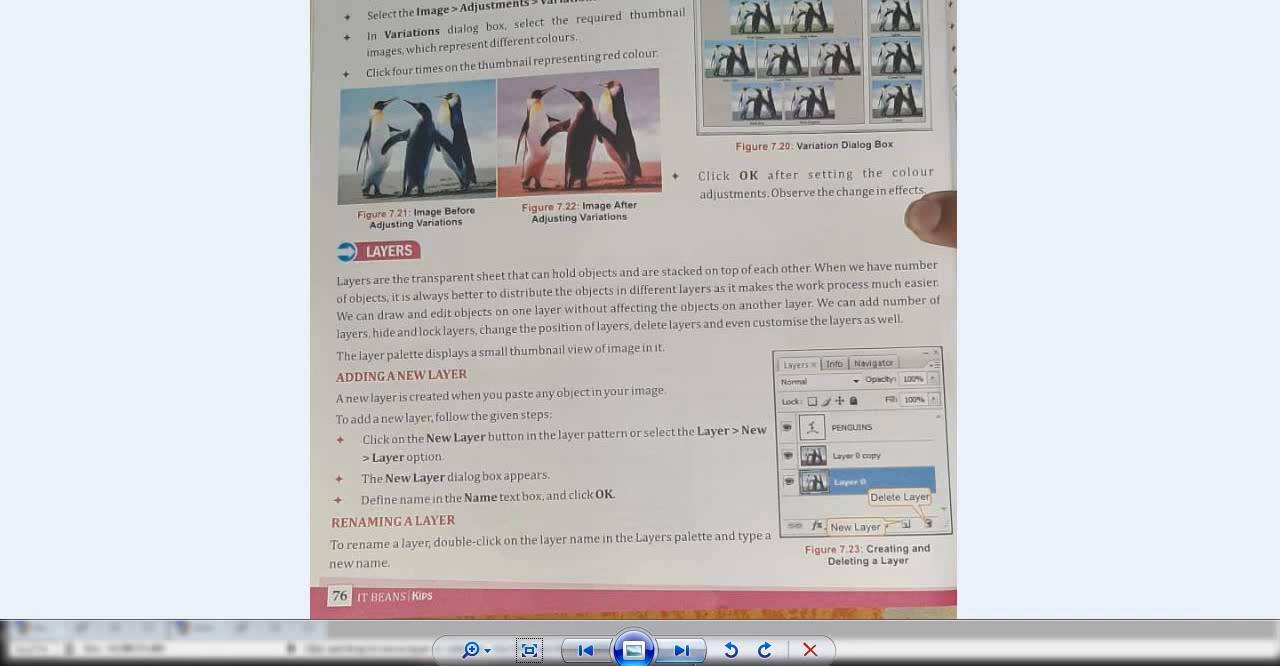
# - Examine the Deleting a Layer and Layer Effect and Styles sections on the textbook's next page, enlarged for reading
pyautogui.click(682, 651)
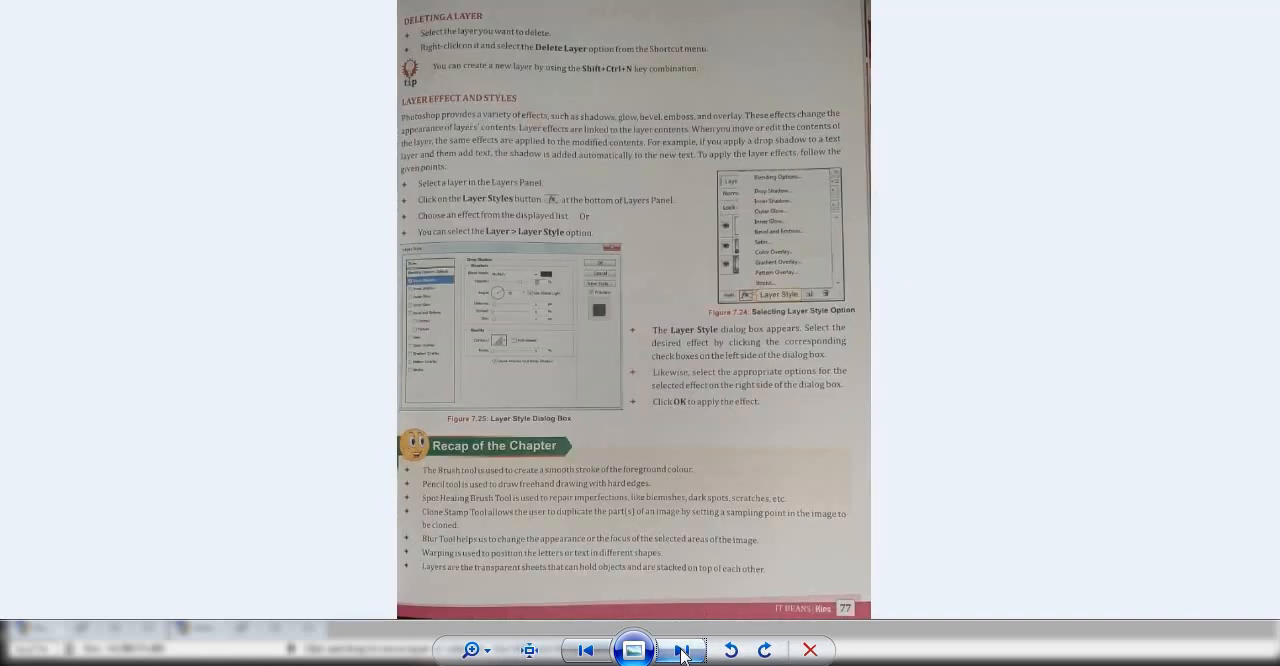
pyautogui.scroll(3, 682, 655)
pyautogui.moveTo(697, 245); pyautogui.dragTo(711, 539)
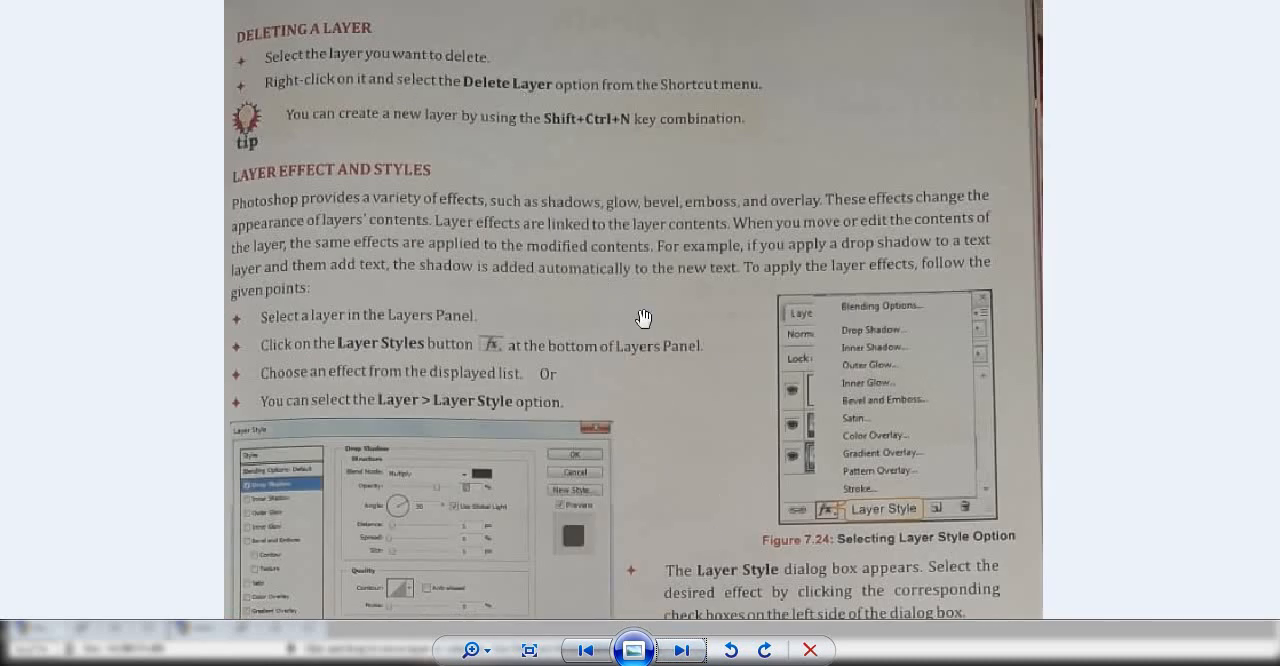
pyautogui.moveTo(650, 297); pyautogui.dragTo(675, 221)
pyautogui.moveTo(663, 304); pyautogui.dragTo(670, 271)
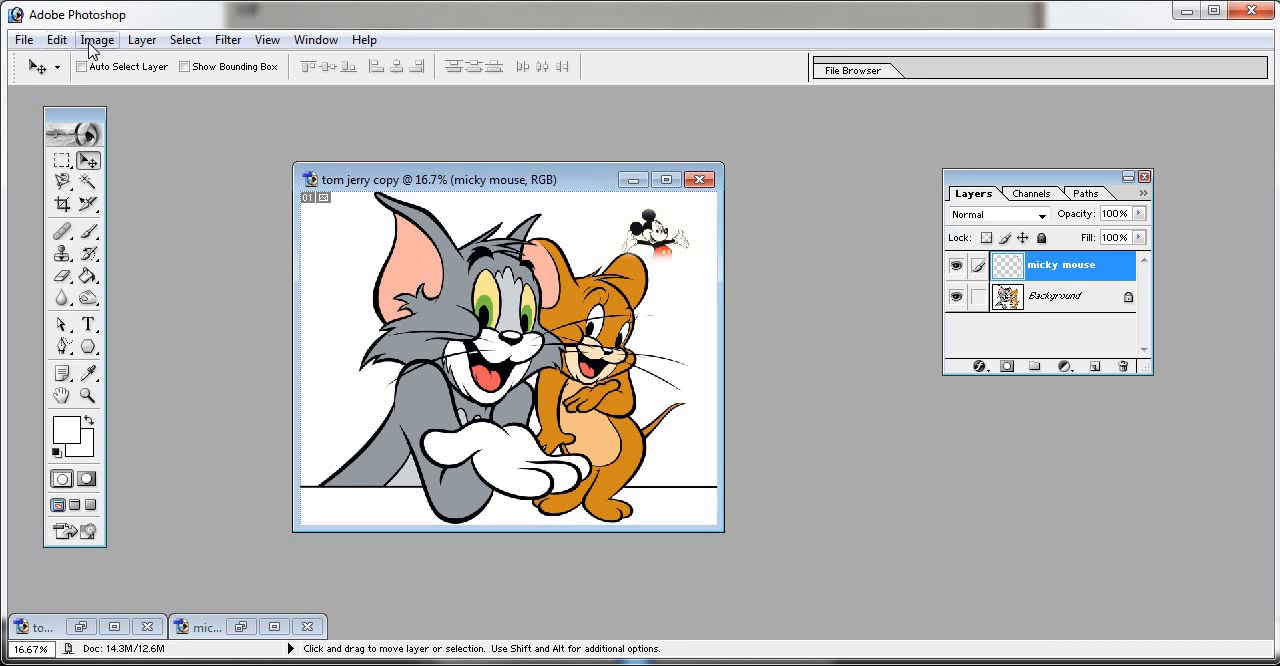
# - Examine the layer style effects available for the Background and micky mouse layers
pyautogui.click(141, 42)
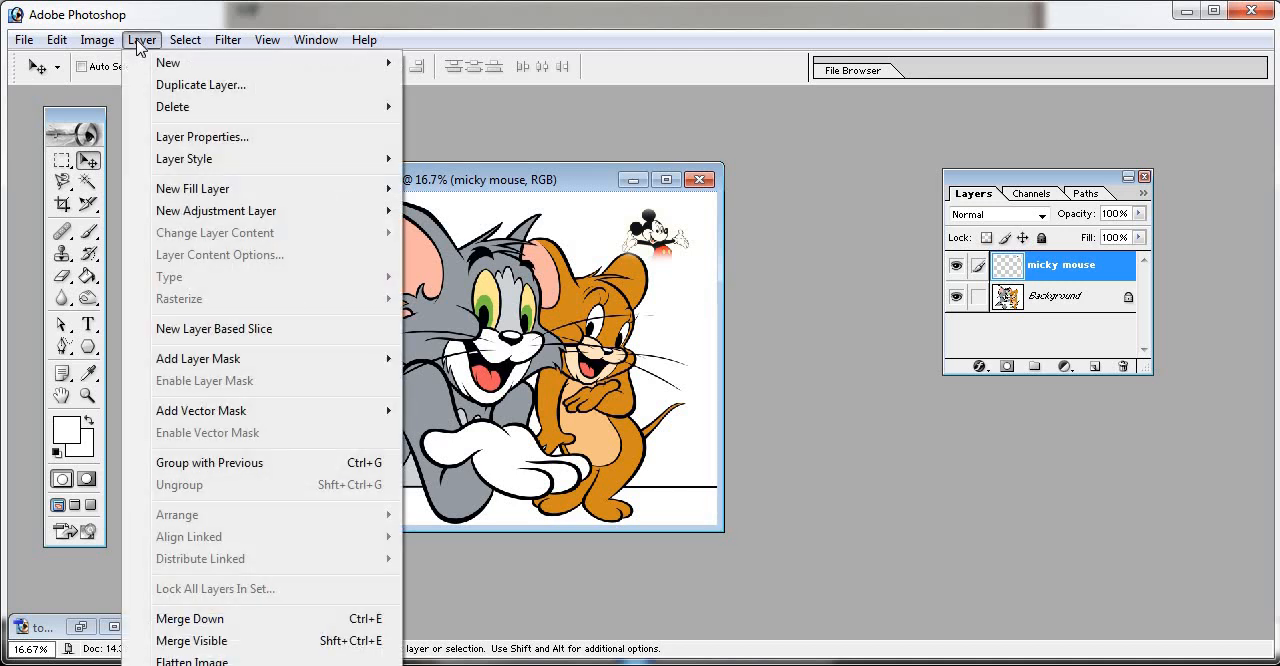
pyautogui.moveTo(212, 169)
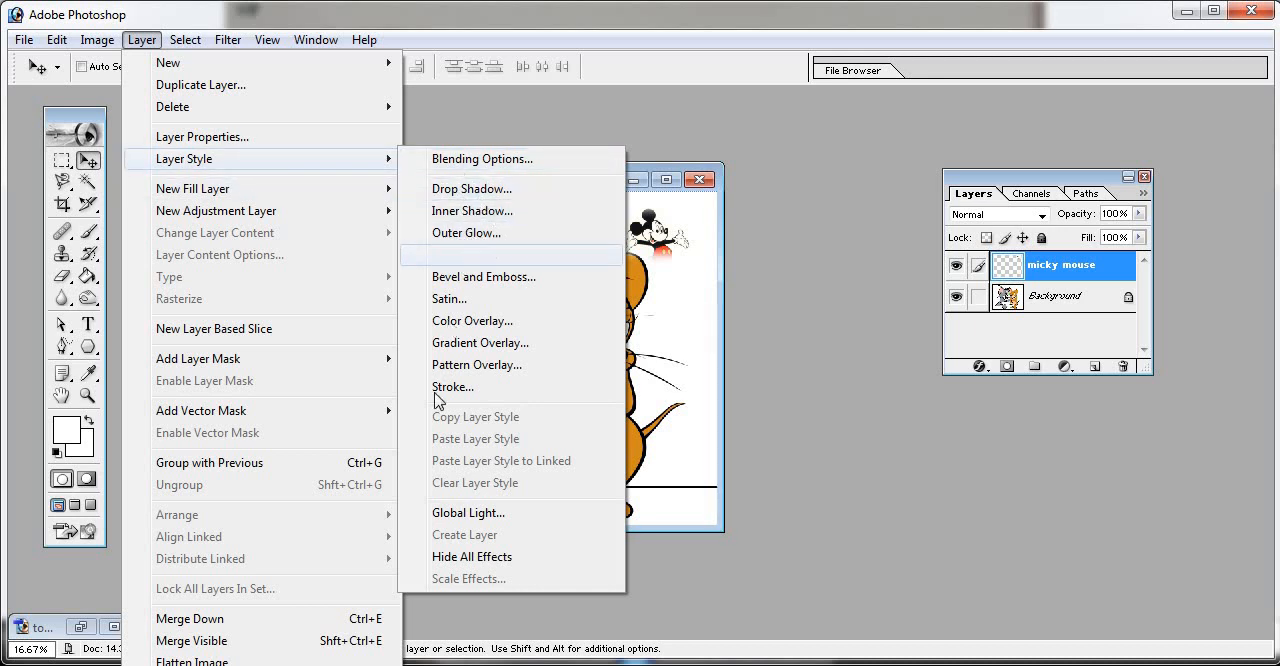
pyautogui.click(798, 134)
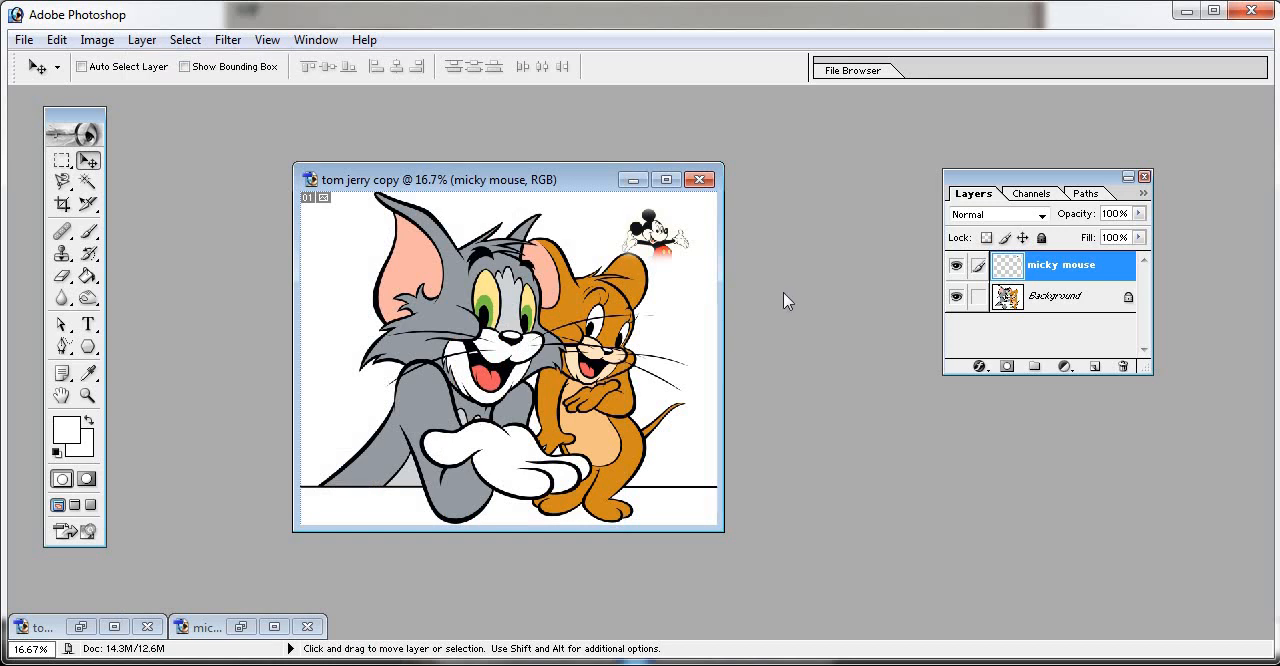
pyautogui.click(1076, 298)
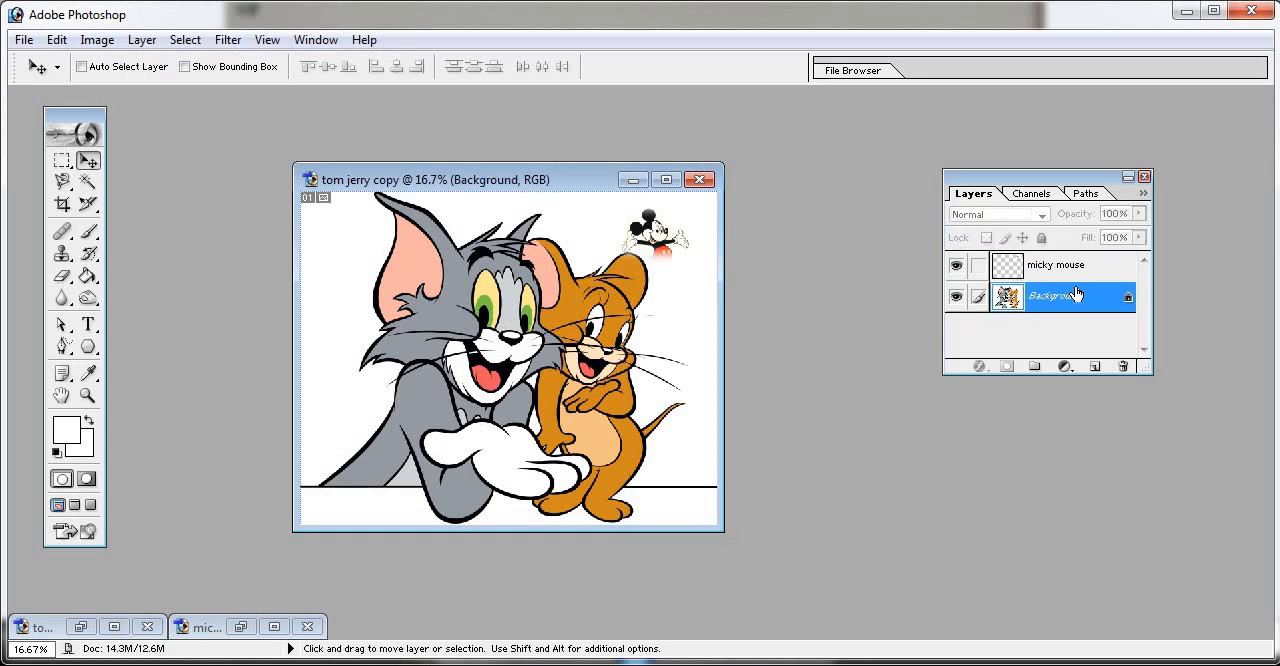
pyautogui.click(1062, 271)
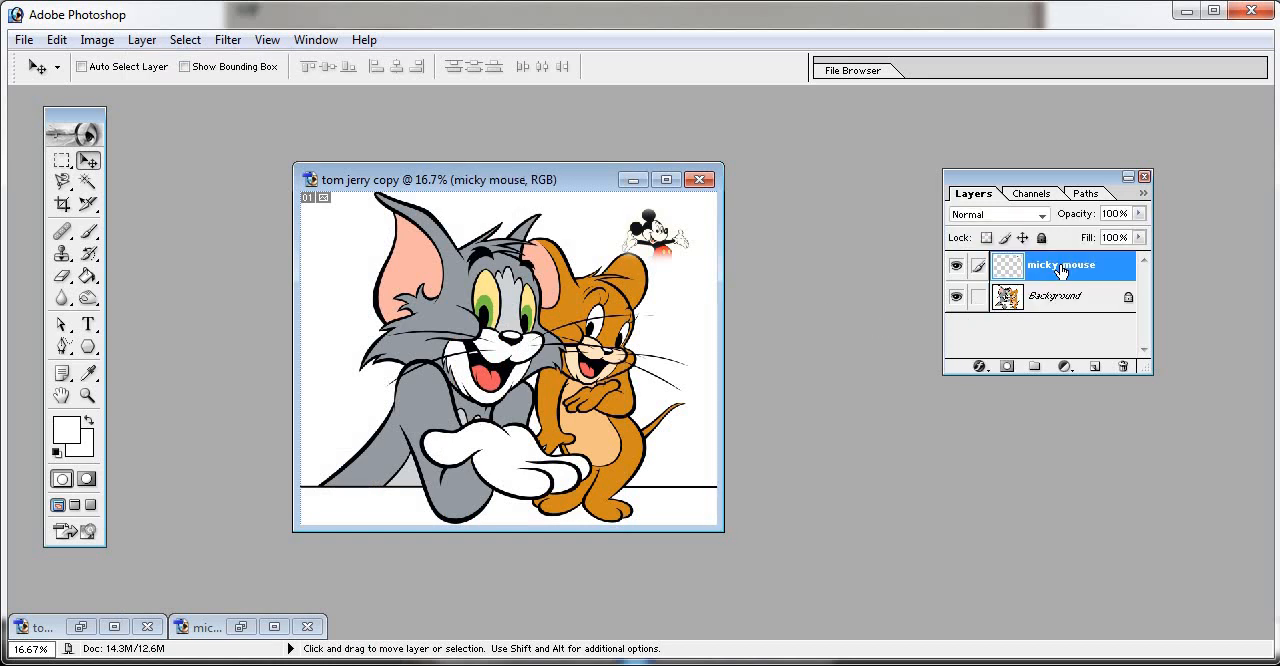
pyautogui.click(980, 367)
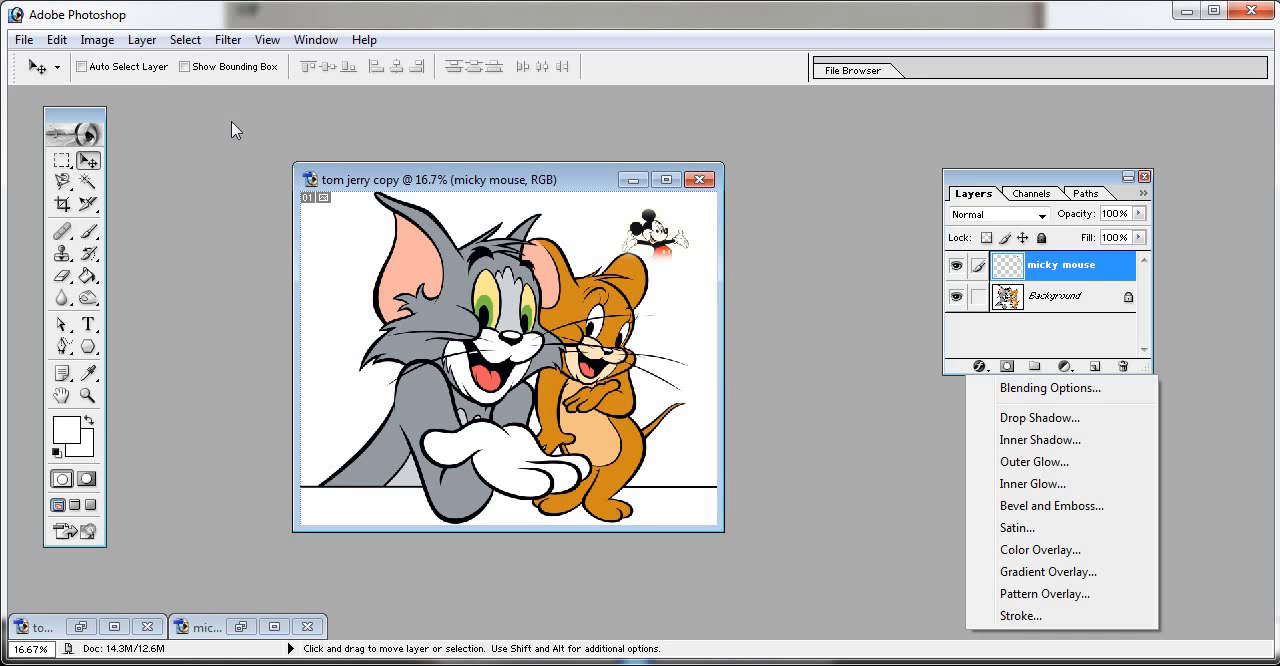
pyautogui.click(150, 42)
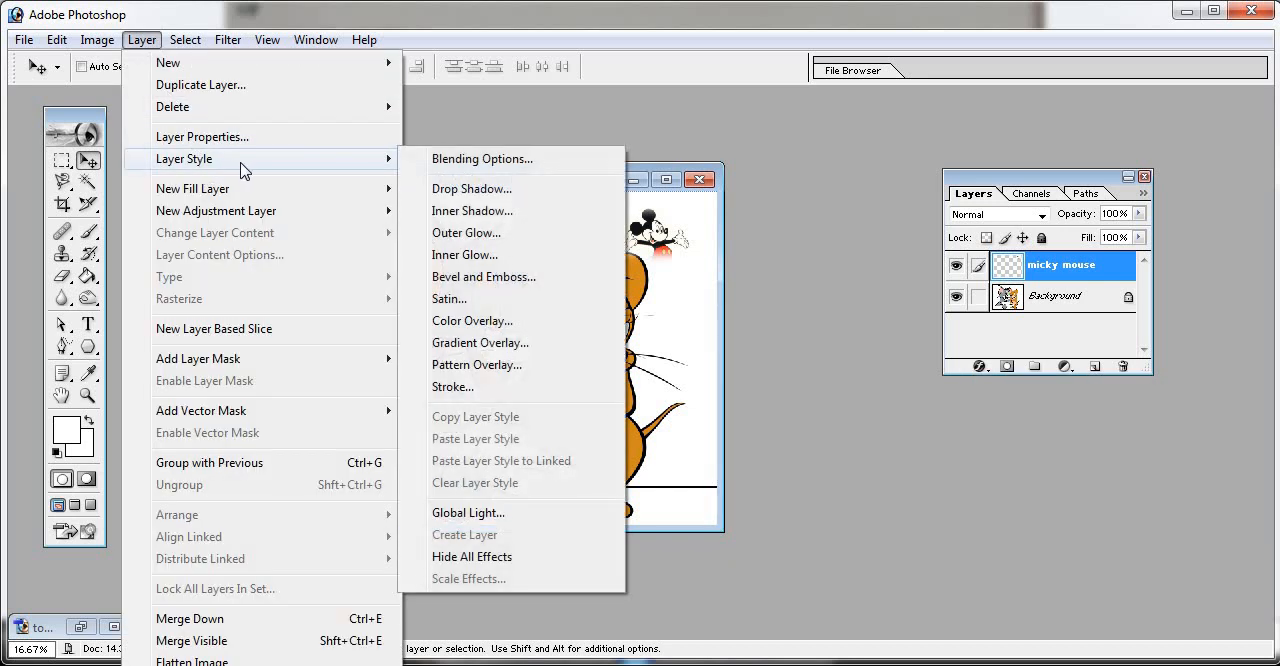
pyautogui.click(896, 383)
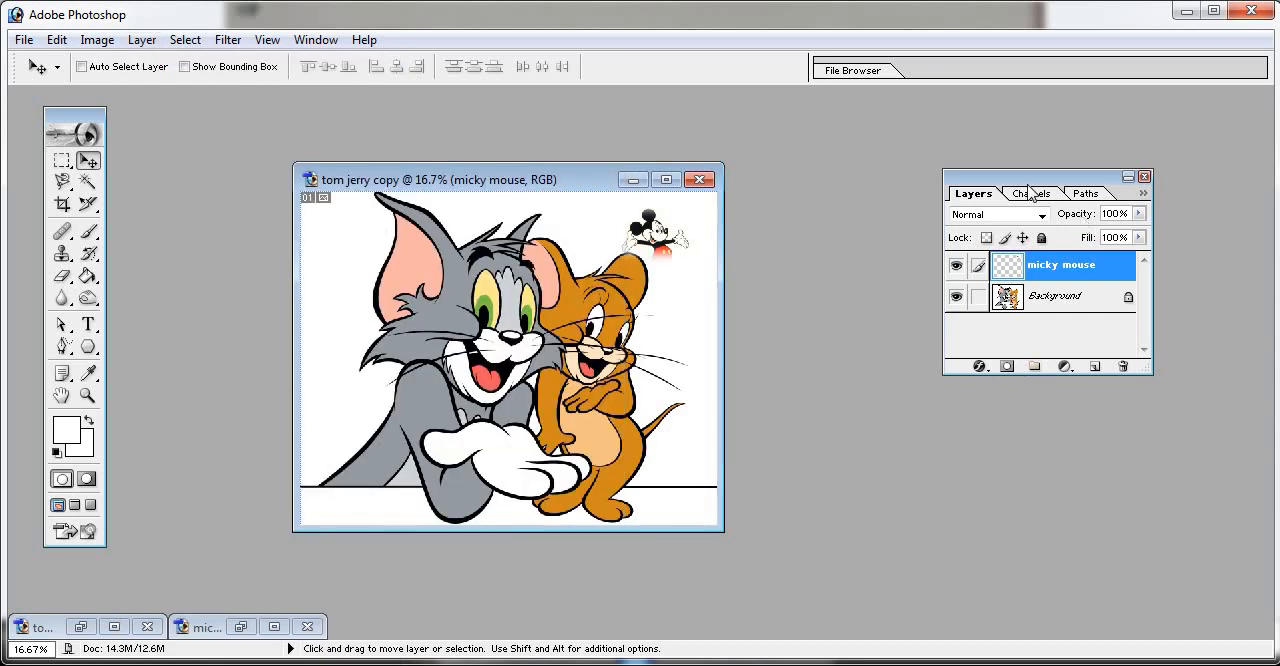
pyautogui.click(979, 367)
pyautogui.click(880, 262)
# - Try a Stroke effect on the micky mouse layer with the colours 0036FF, 00FF8A and 4EFF00, then discard the colour change
pyautogui.click(138, 41)
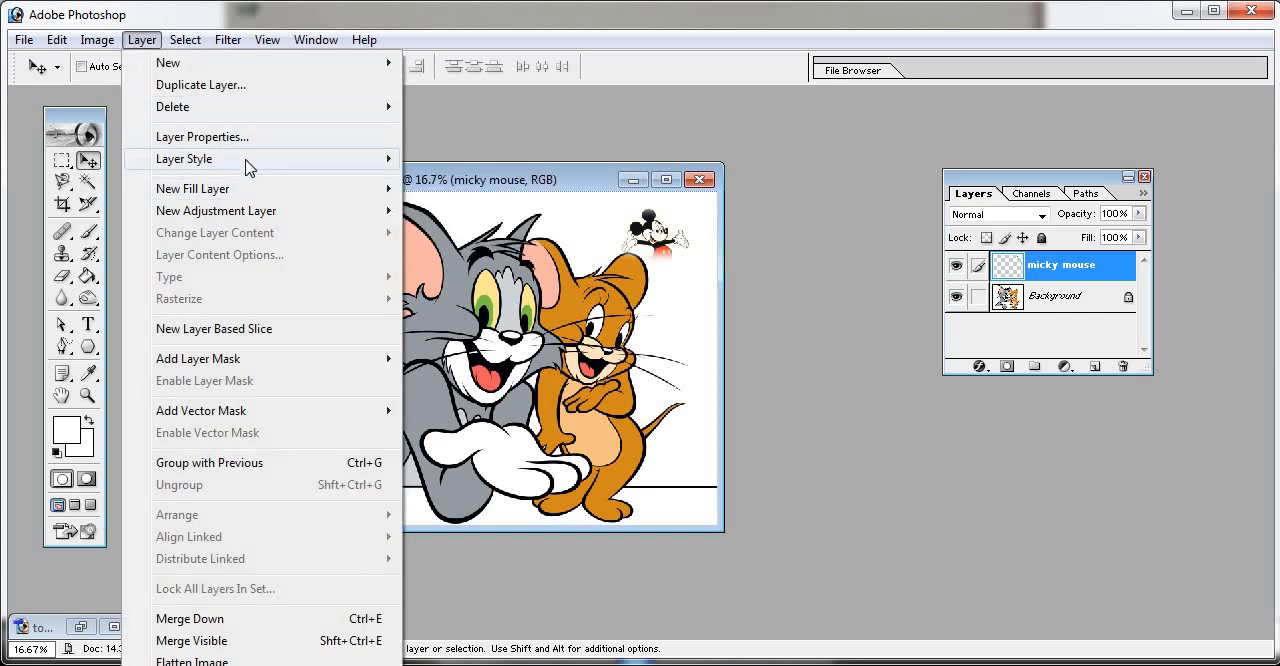
pyautogui.moveTo(247, 160)
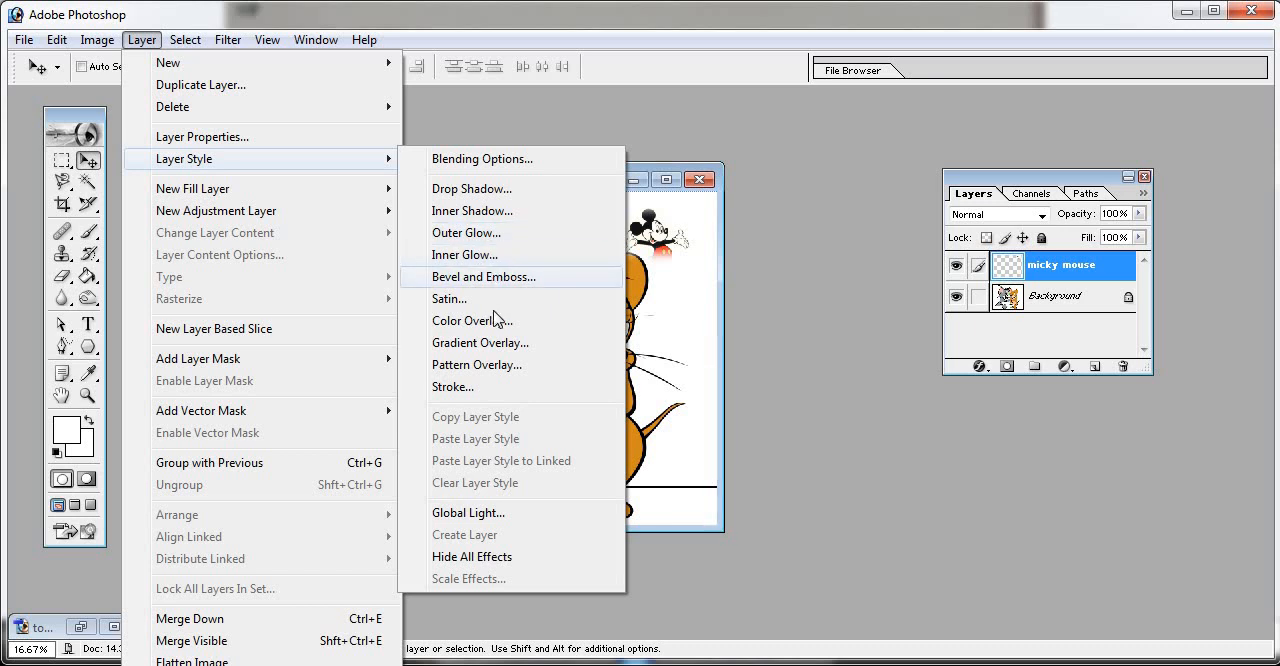
pyautogui.click(497, 387)
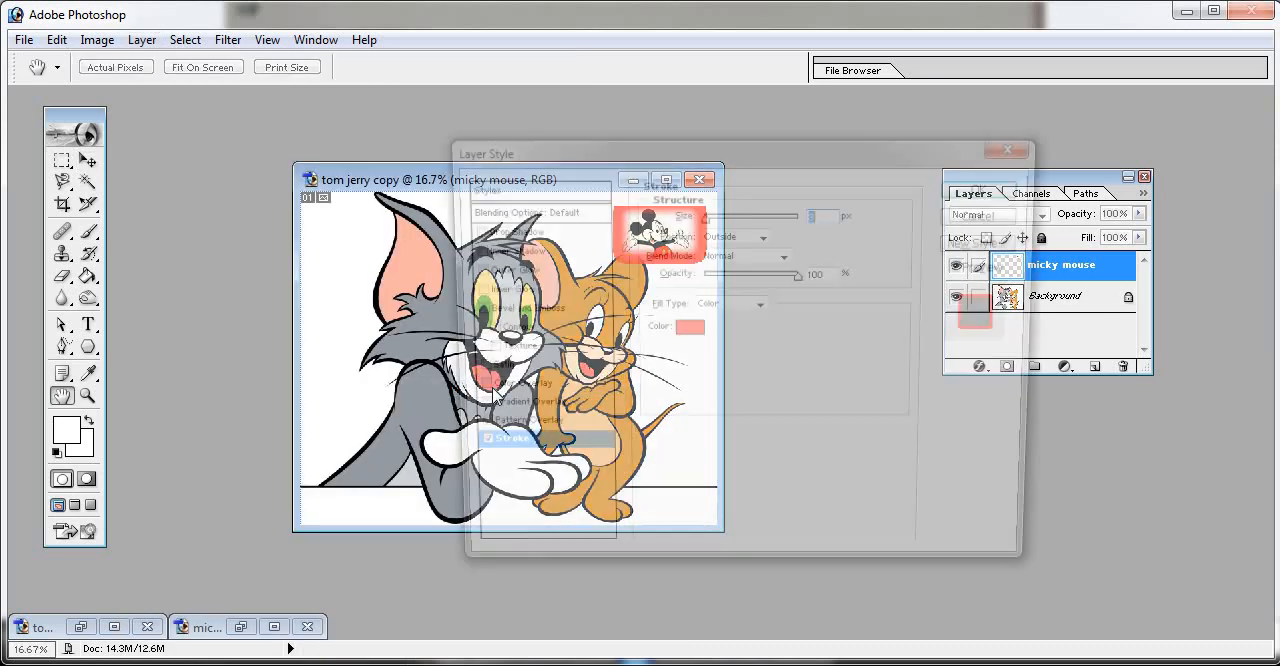
pyautogui.moveTo(870, 150); pyautogui.dragTo(400, 88)
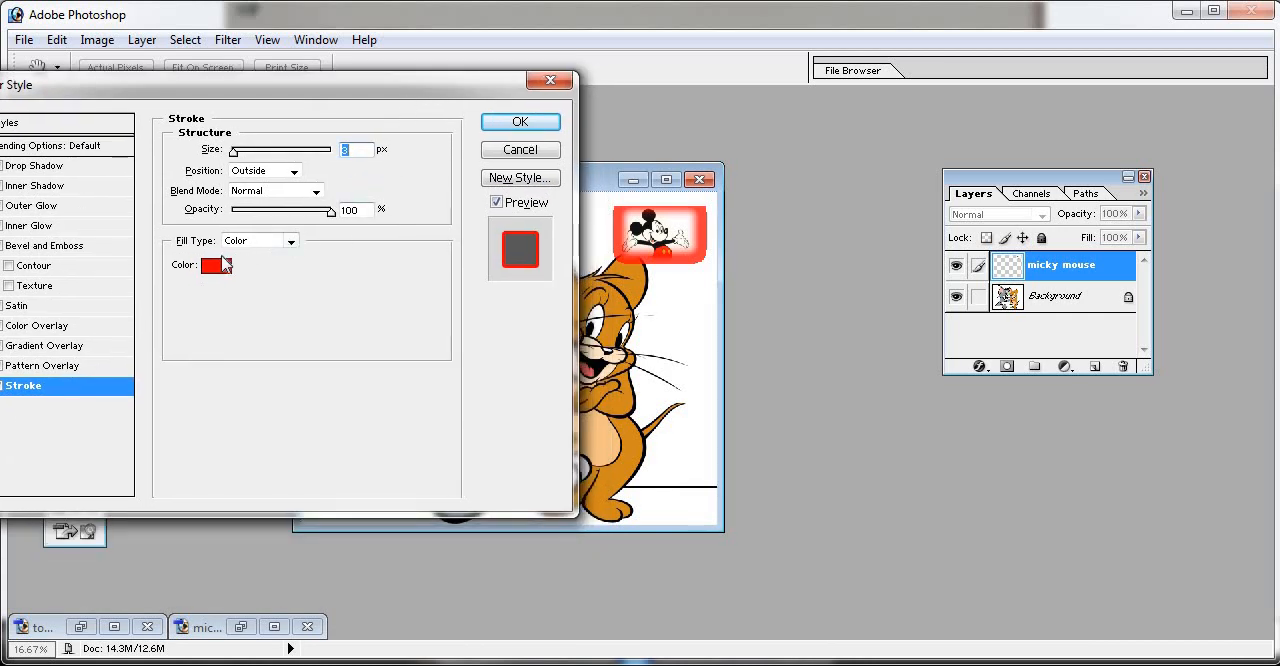
pyautogui.click(216, 265)
pyautogui.click(286, 265)
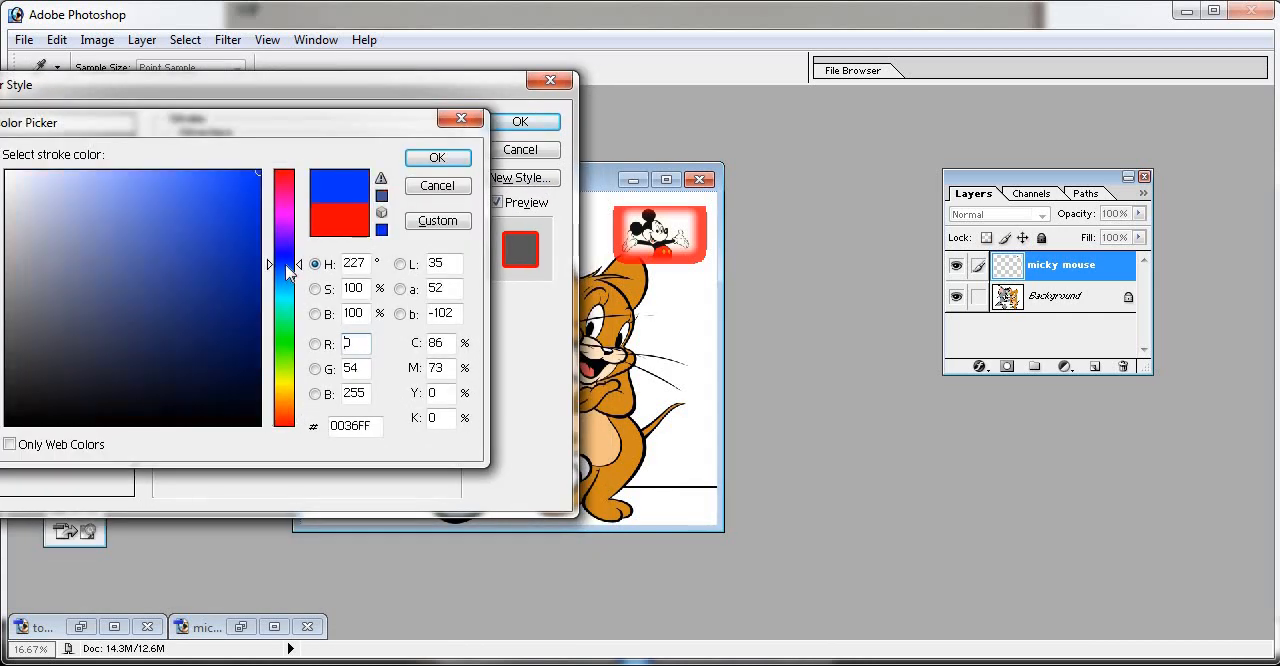
pyautogui.click(279, 318)
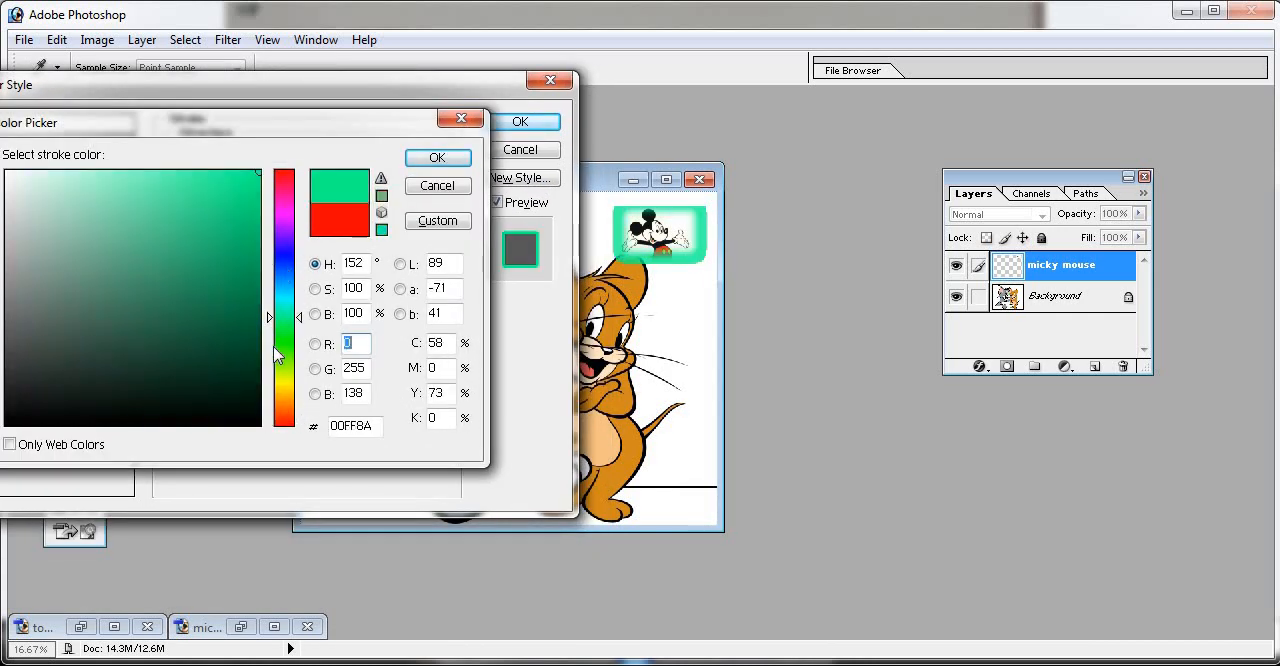
pyautogui.click(291, 354)
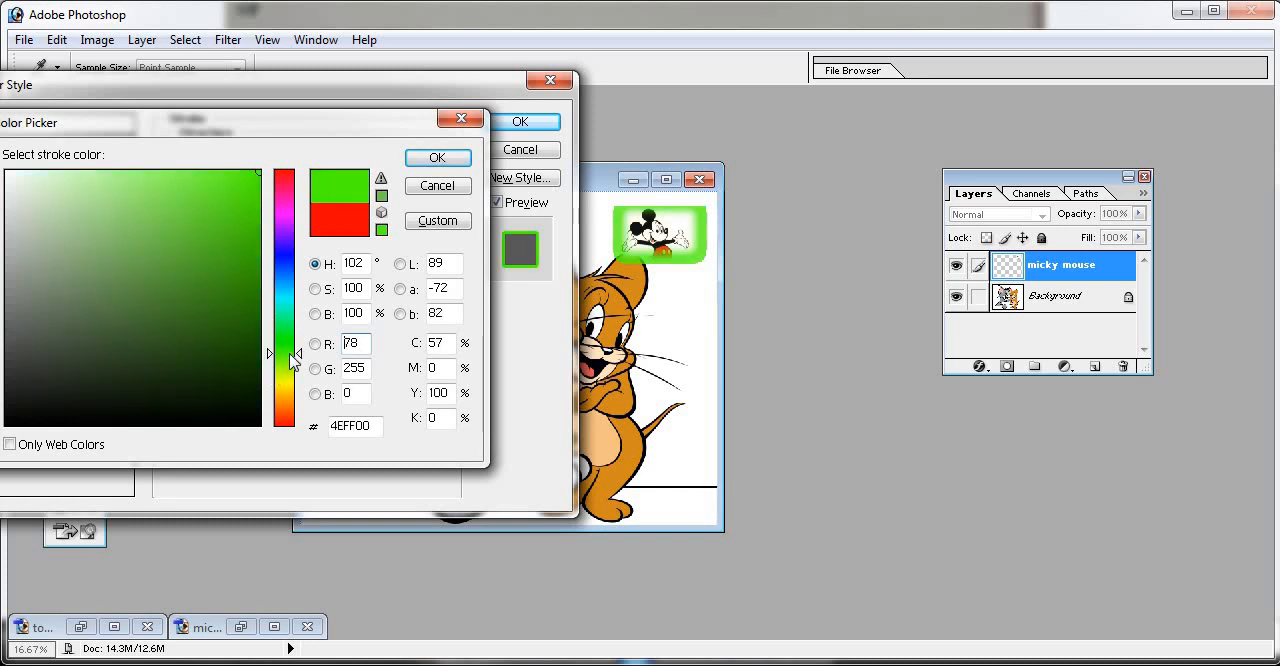
pyautogui.click(461, 120)
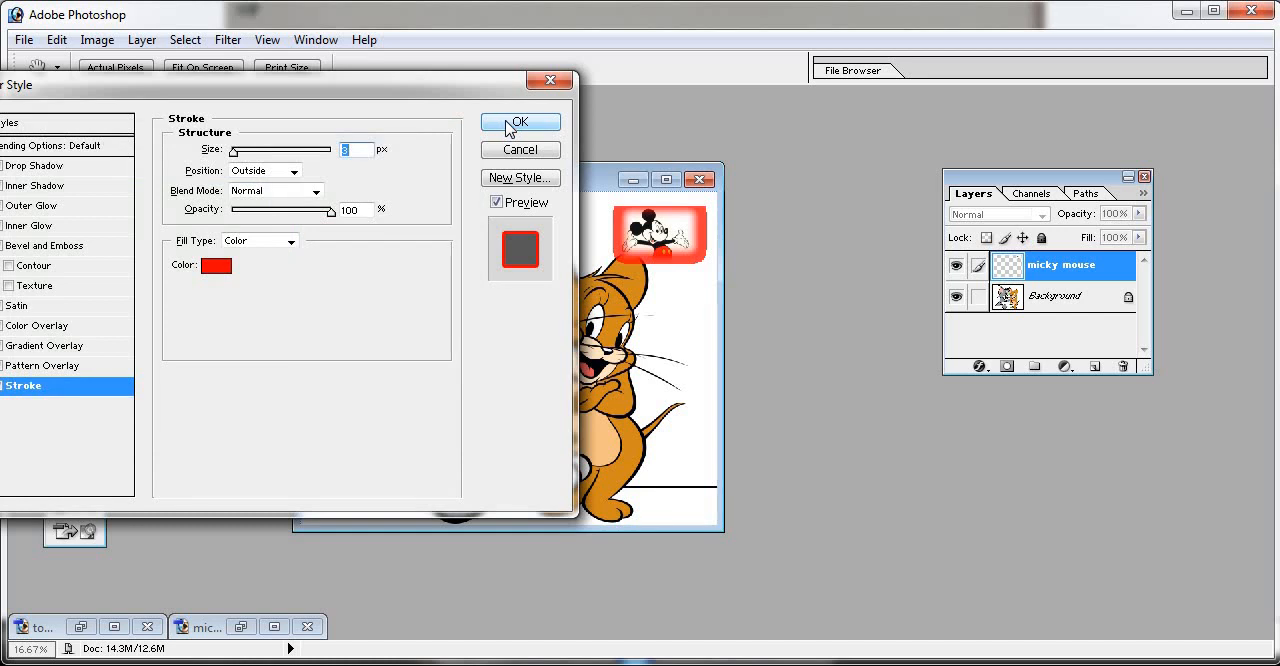
# - Try a Drop Shadow with the colour D91717 on the micky mouse layer, then discard all the layer style changes
pyautogui.click(50, 168)
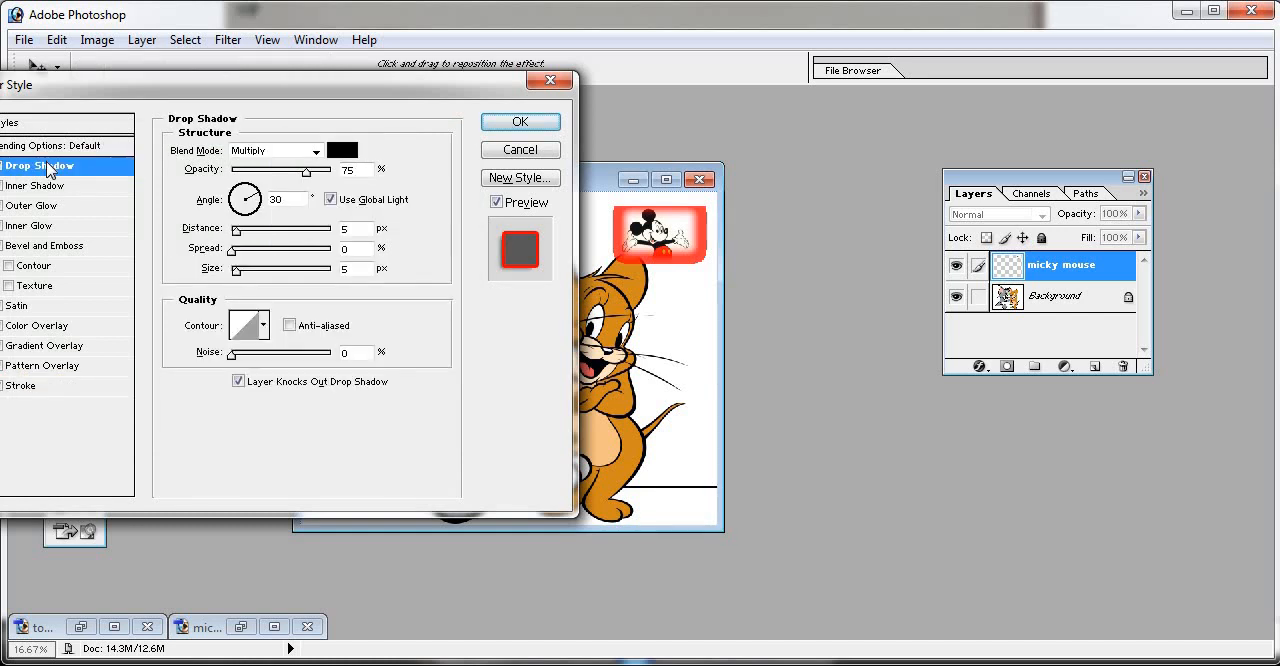
pyautogui.click(346, 152)
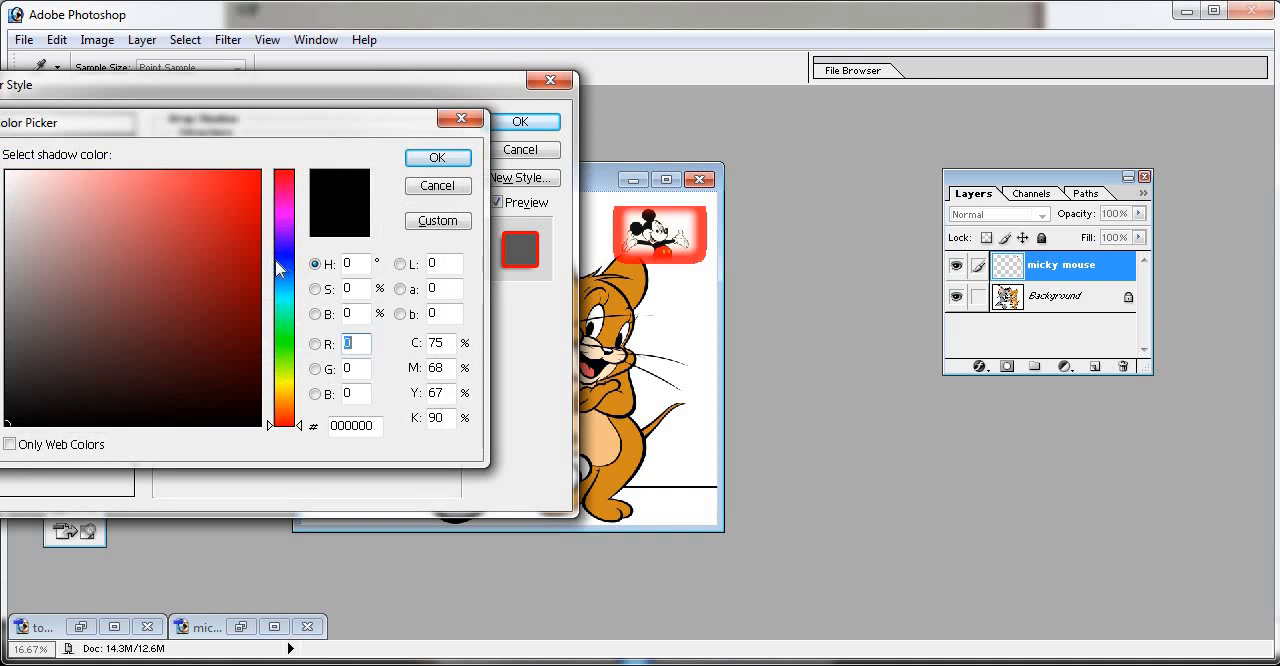
pyautogui.moveTo(280, 278); pyautogui.dragTo(280, 309)
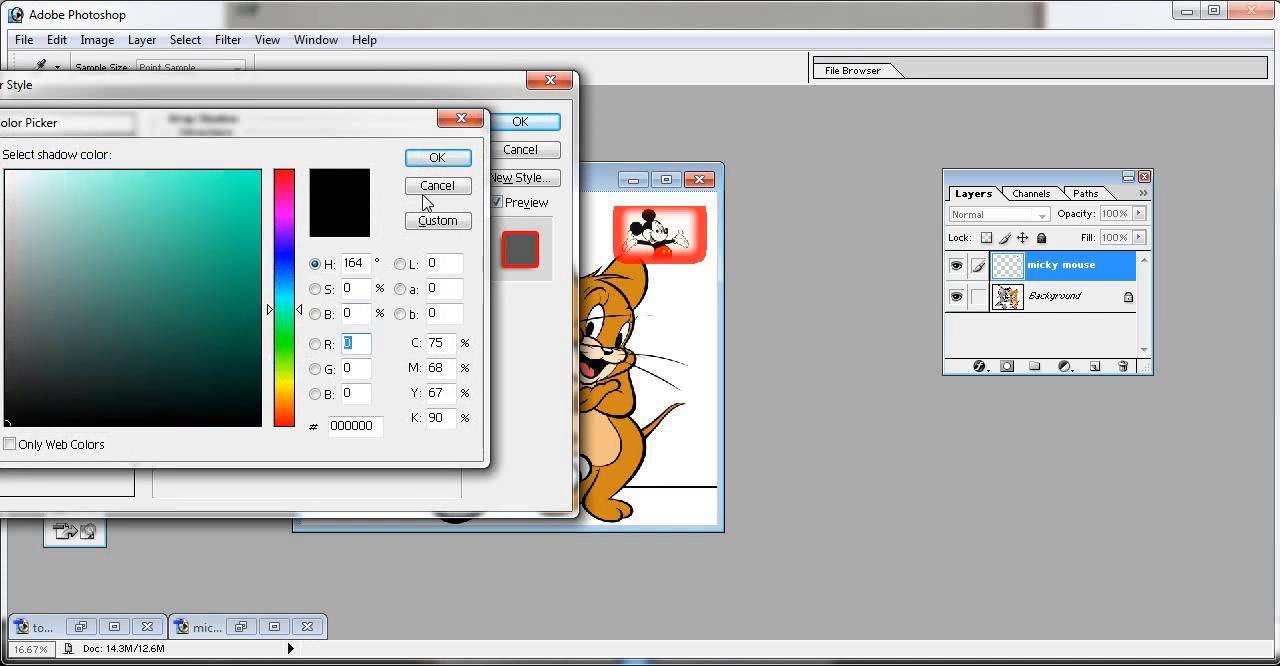
pyautogui.click(339, 206)
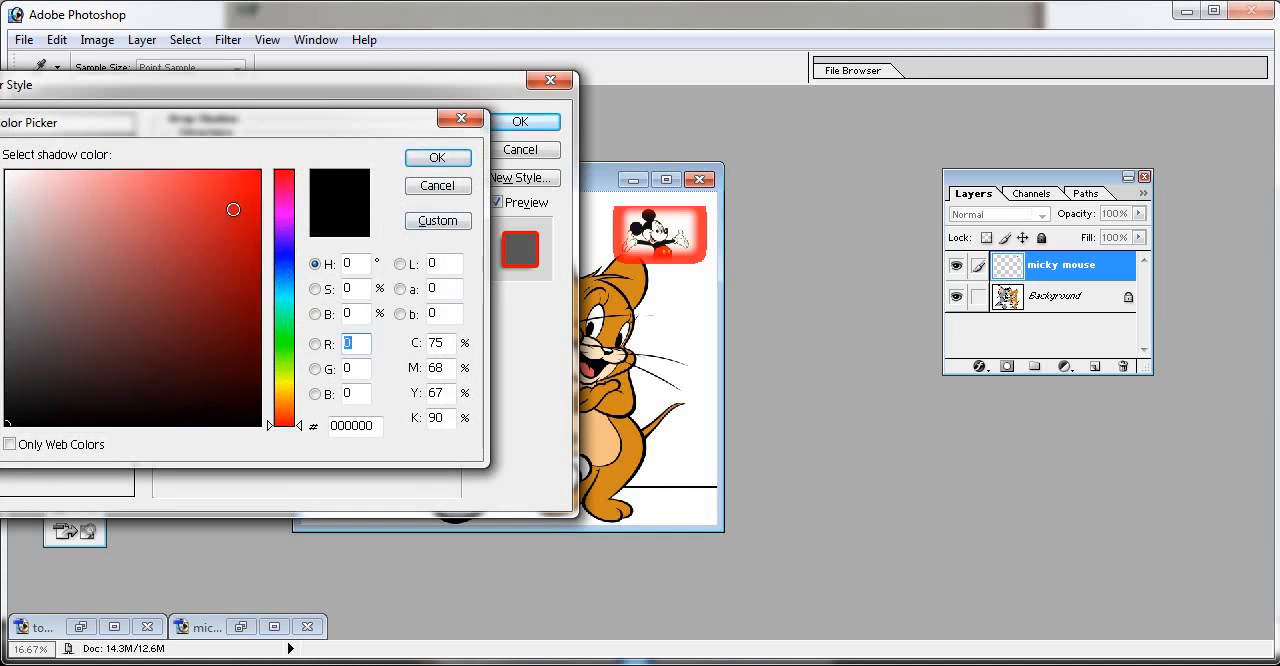
pyautogui.click(233, 208)
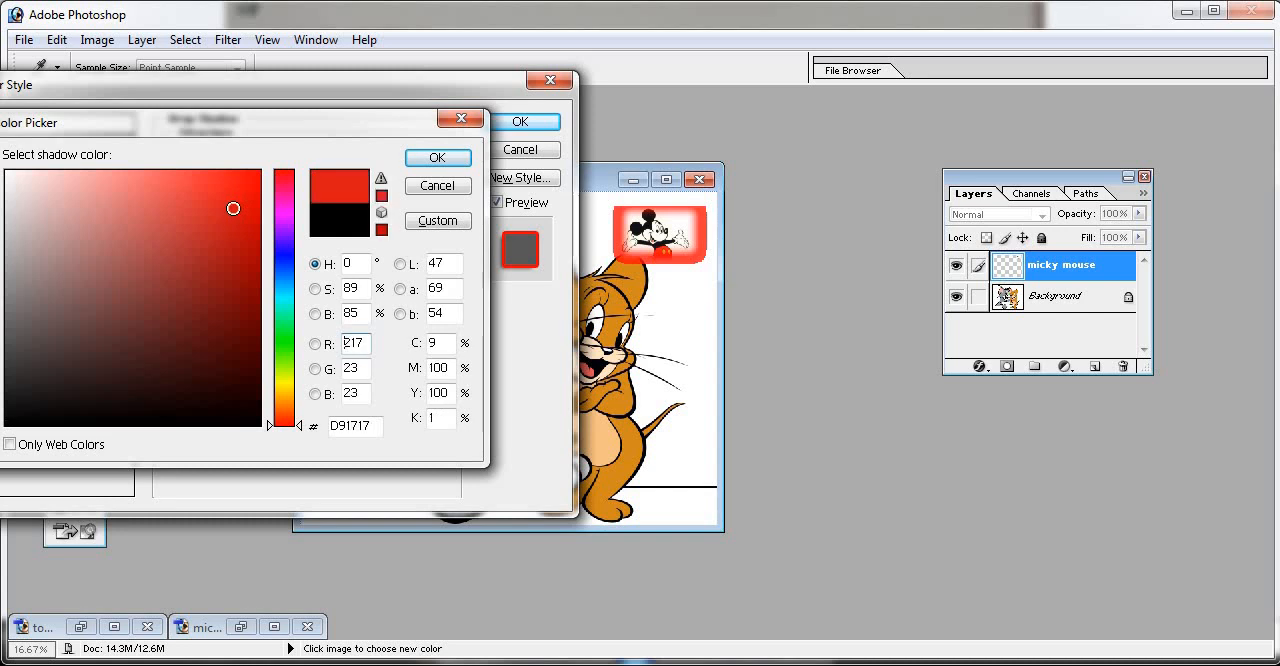
pyautogui.click(458, 122)
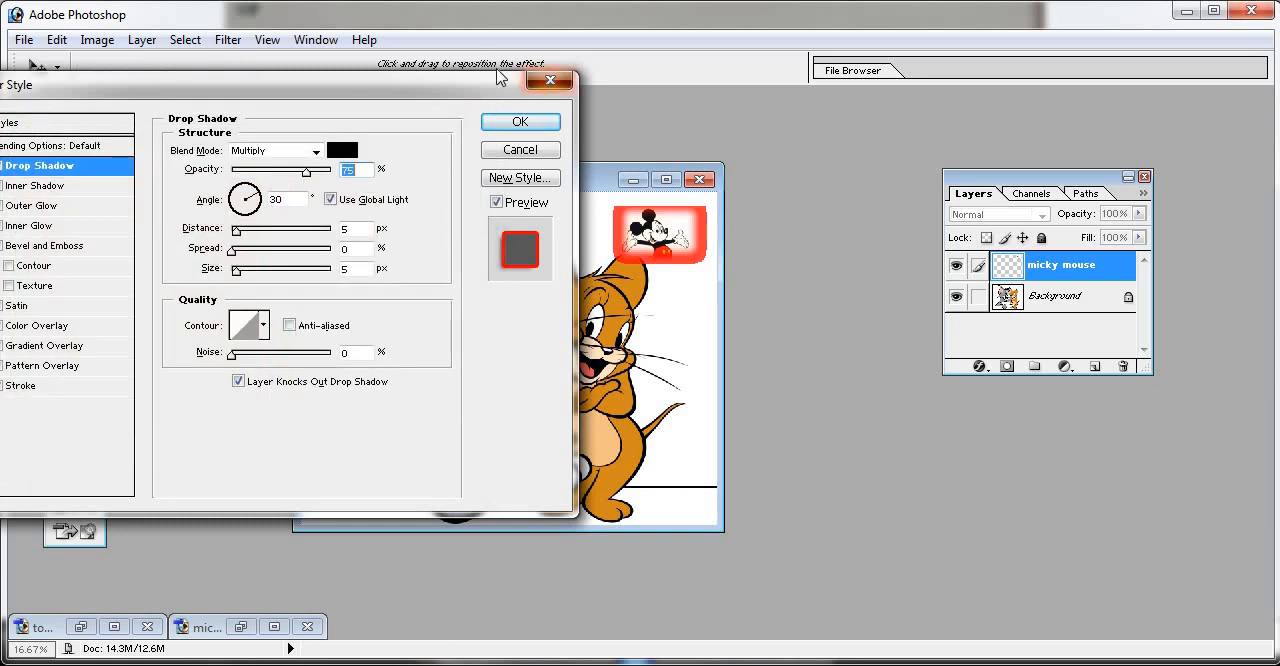
pyautogui.click(550, 80)
# - Add a Stroke effect with the default red colour to the micky mouse layer
pyautogui.click(145, 40)
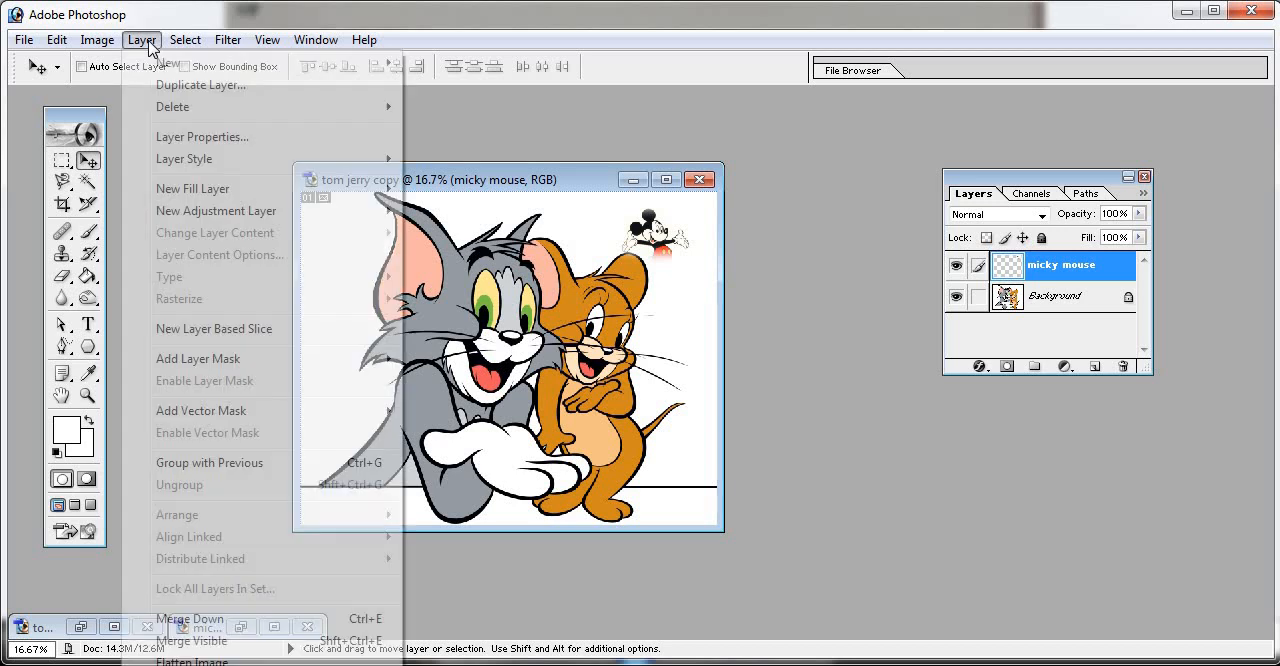
pyautogui.moveTo(285, 159)
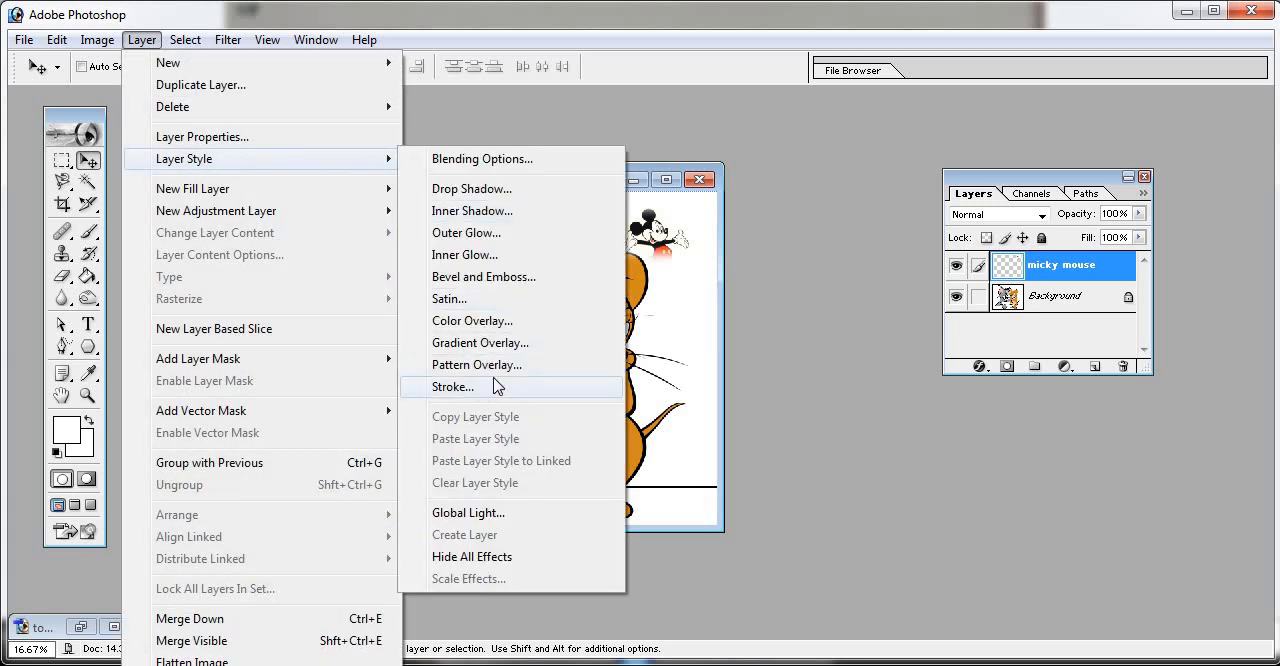
pyautogui.click(488, 390)
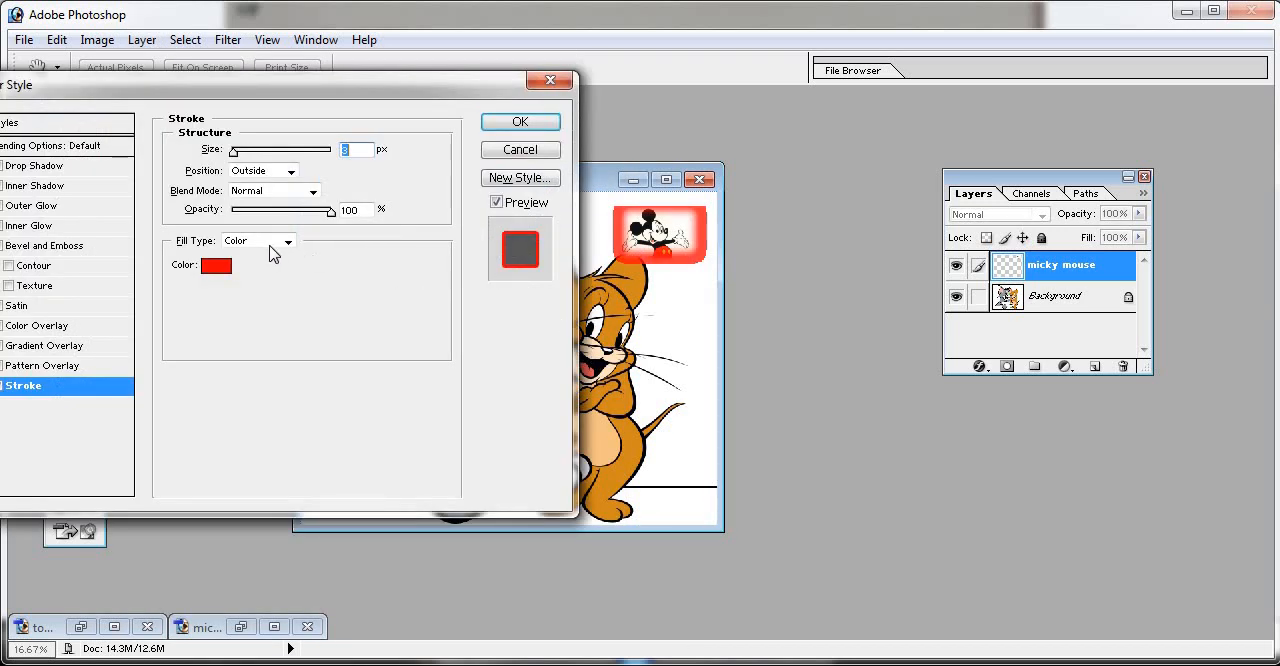
# - Try orange FF5A00, green 00FF3C and turquoise 00FFD2 as the stroke colour, then discard the colour change
pyautogui.click(224, 264)
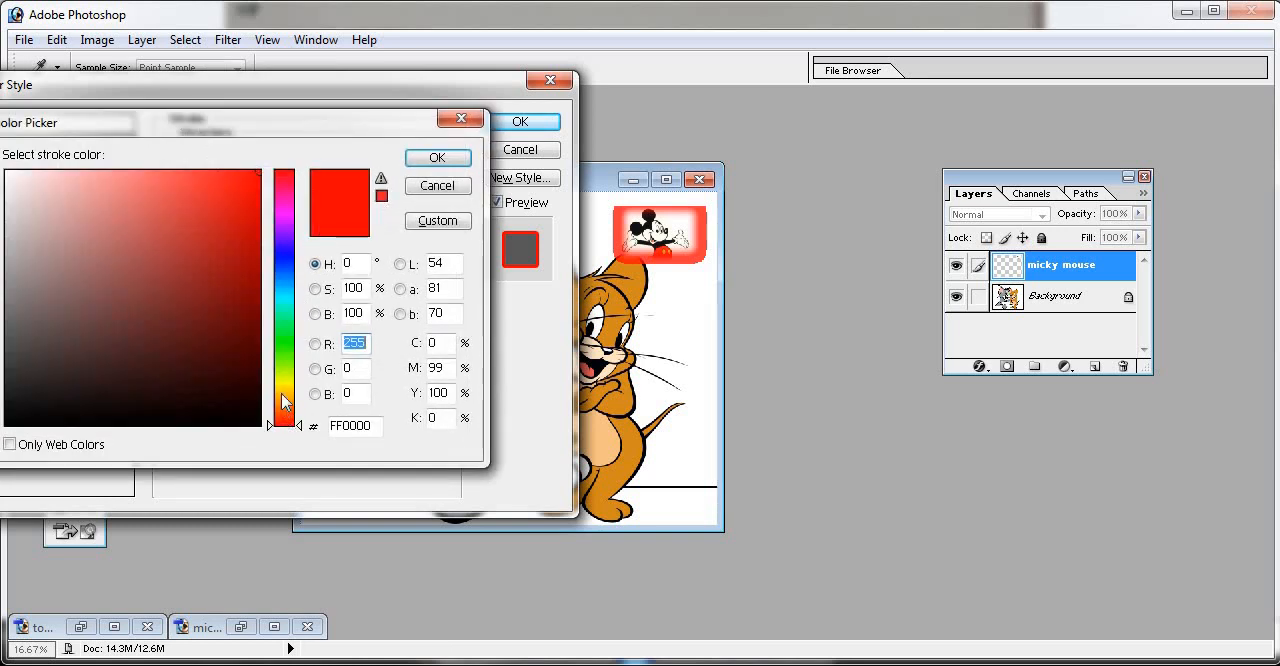
pyautogui.click(283, 393)
pyautogui.click(280, 411)
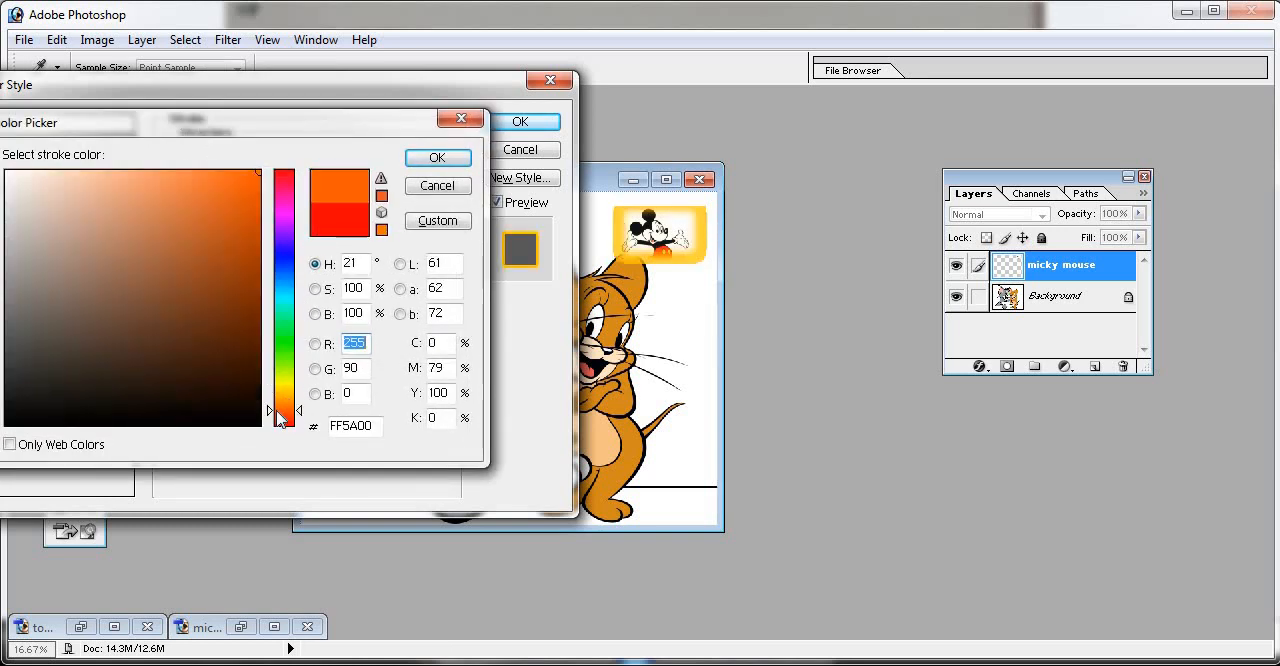
pyautogui.click(293, 336)
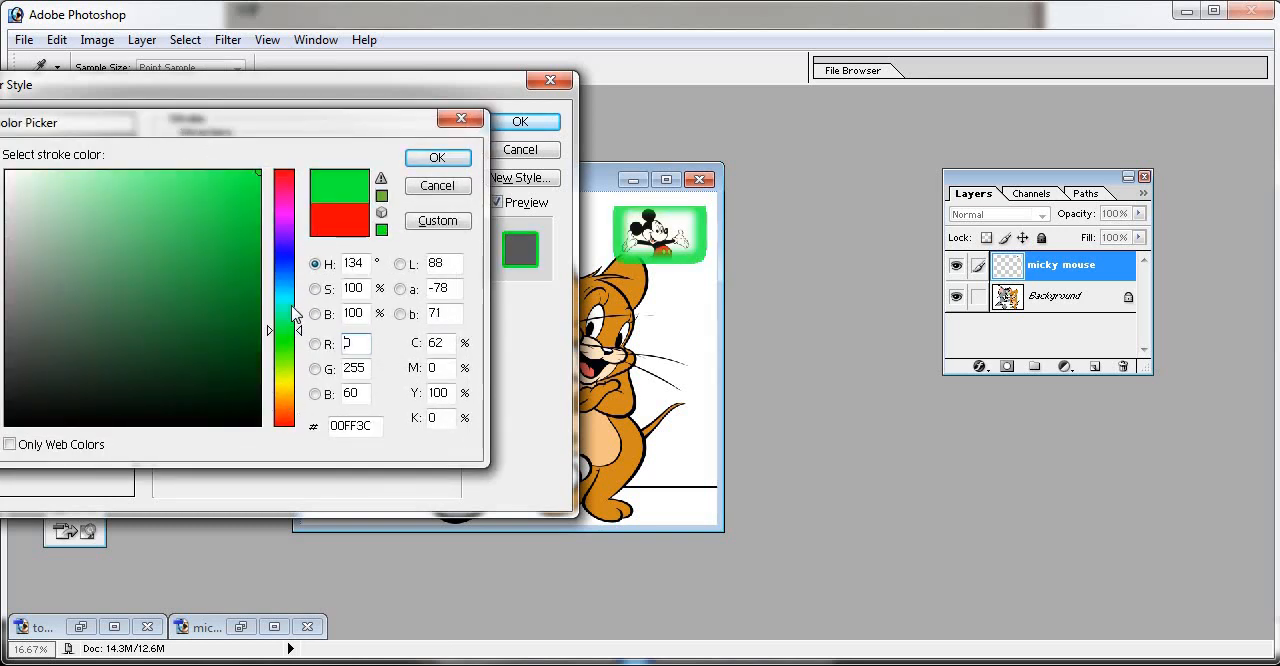
pyautogui.click(294, 306)
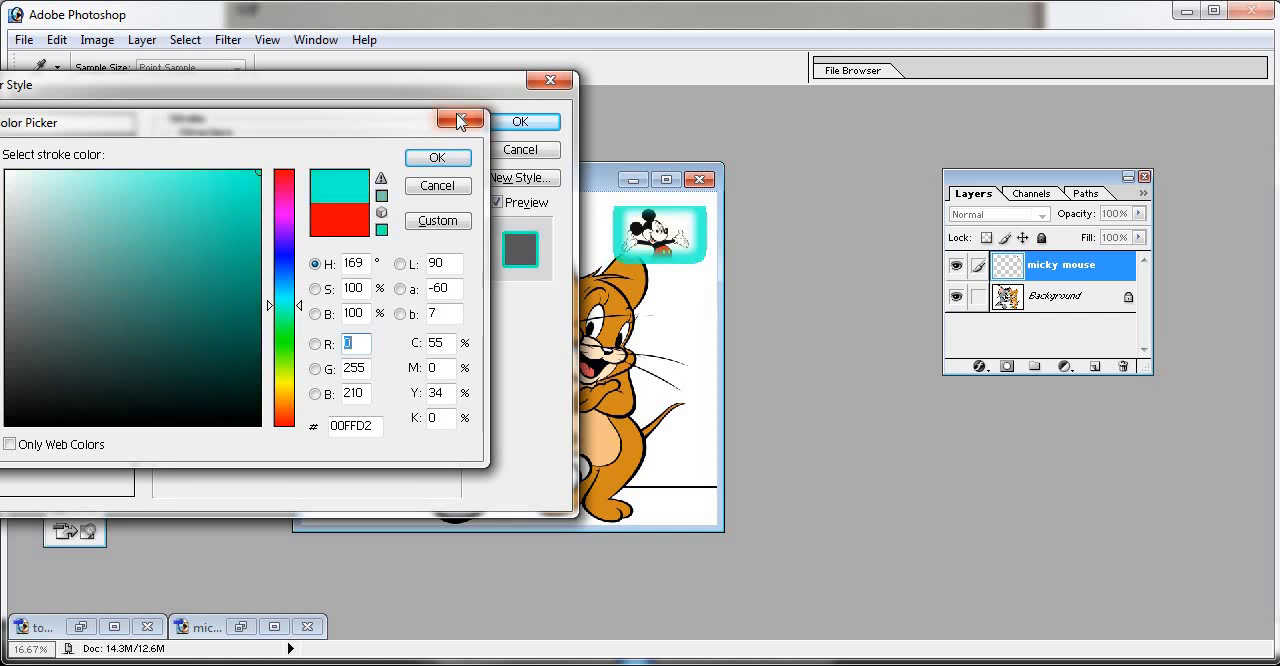
pyautogui.click(461, 119)
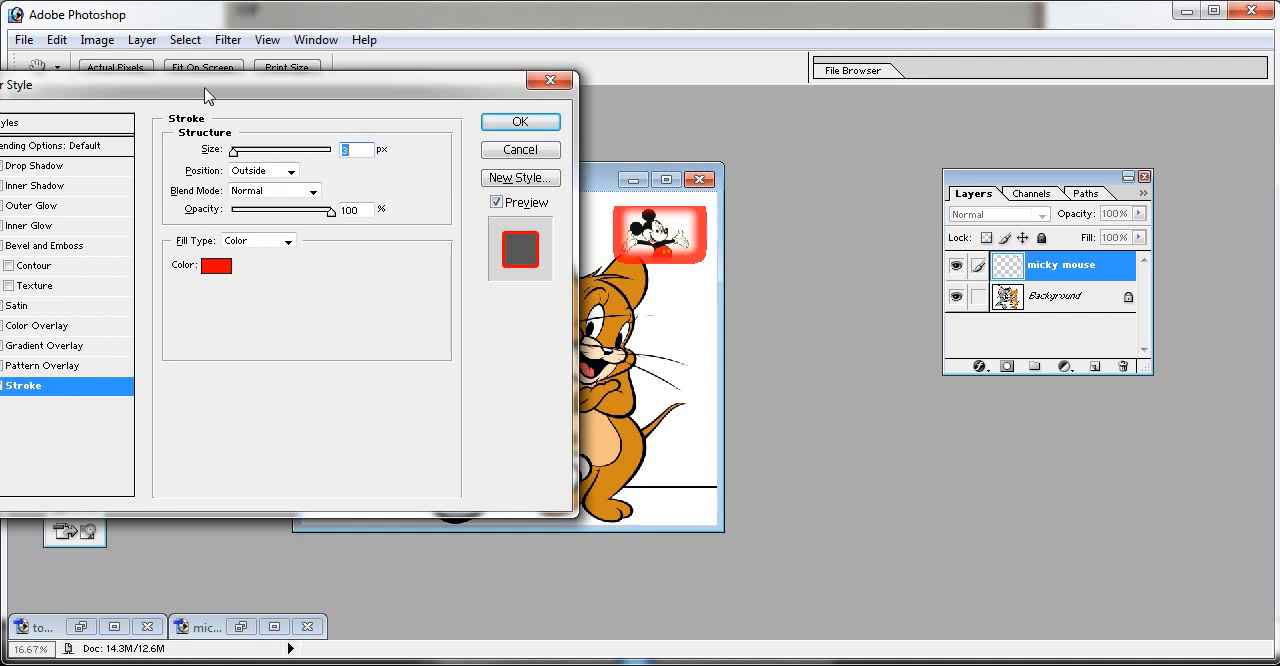
# - Add Drop Shadow, Bevel and Emboss with Contour, and Outer Glow to the micky mouse layer and apply the layer style
pyautogui.moveTo(204, 82); pyautogui.dragTo(220, 89)
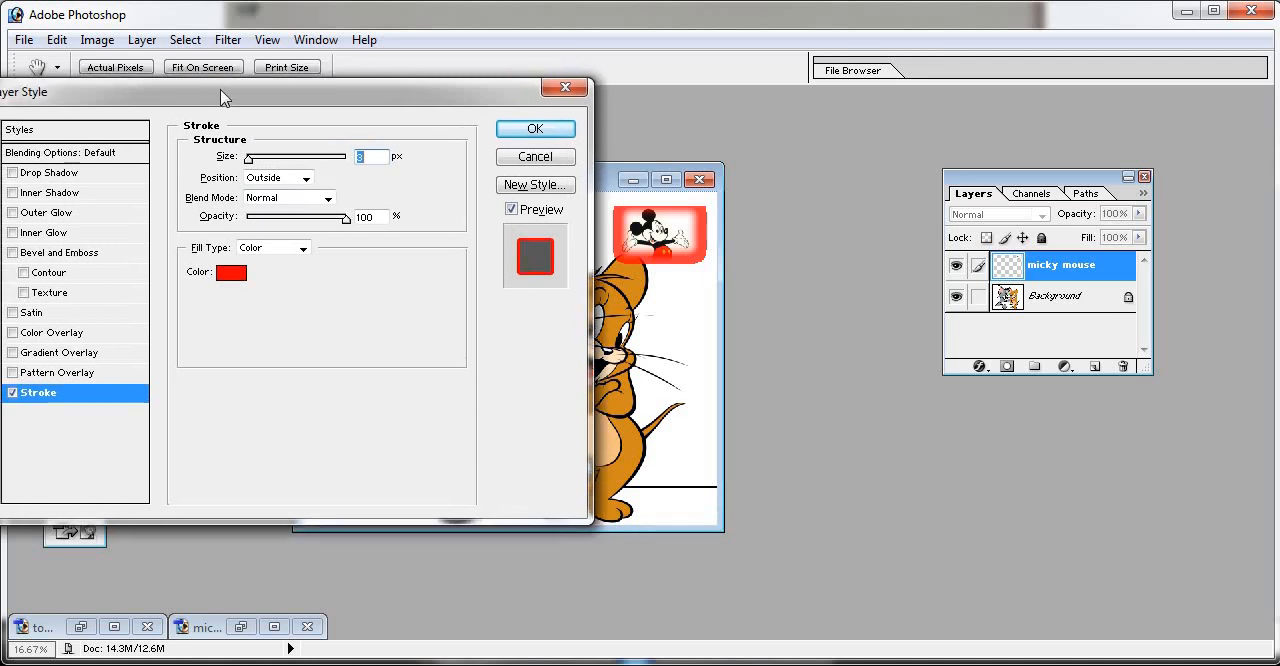
pyautogui.click(72, 174)
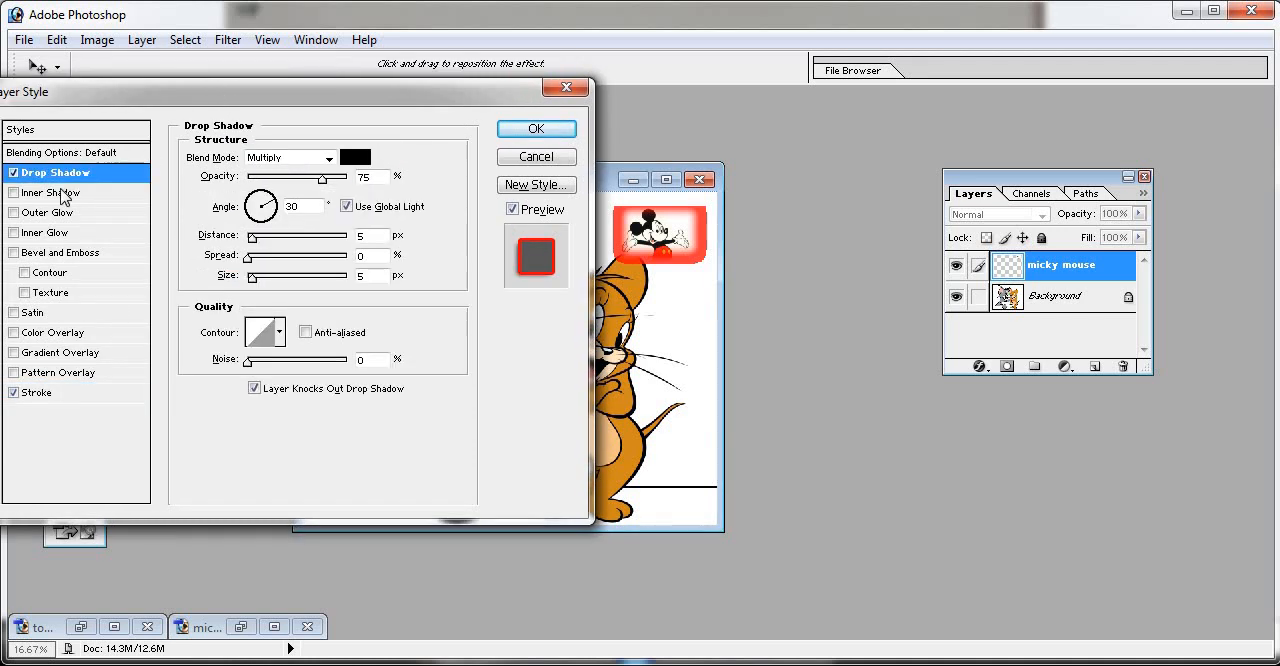
pyautogui.click(46, 272)
pyautogui.click(50, 213)
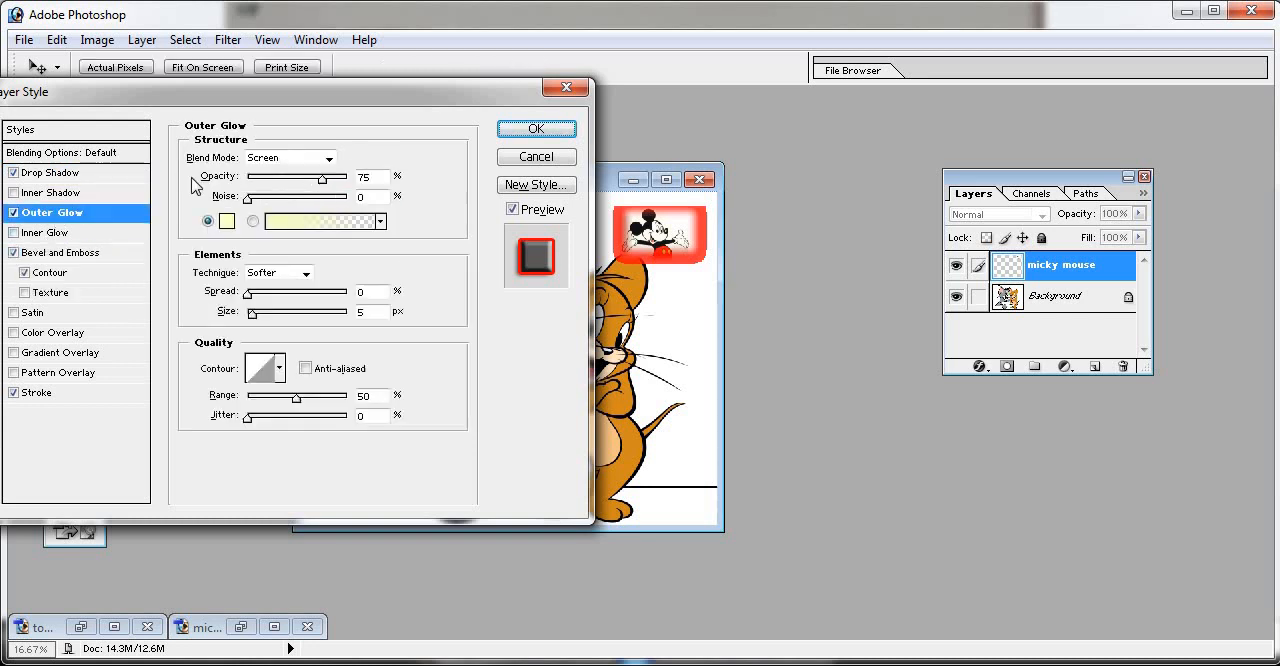
pyautogui.click(536, 129)
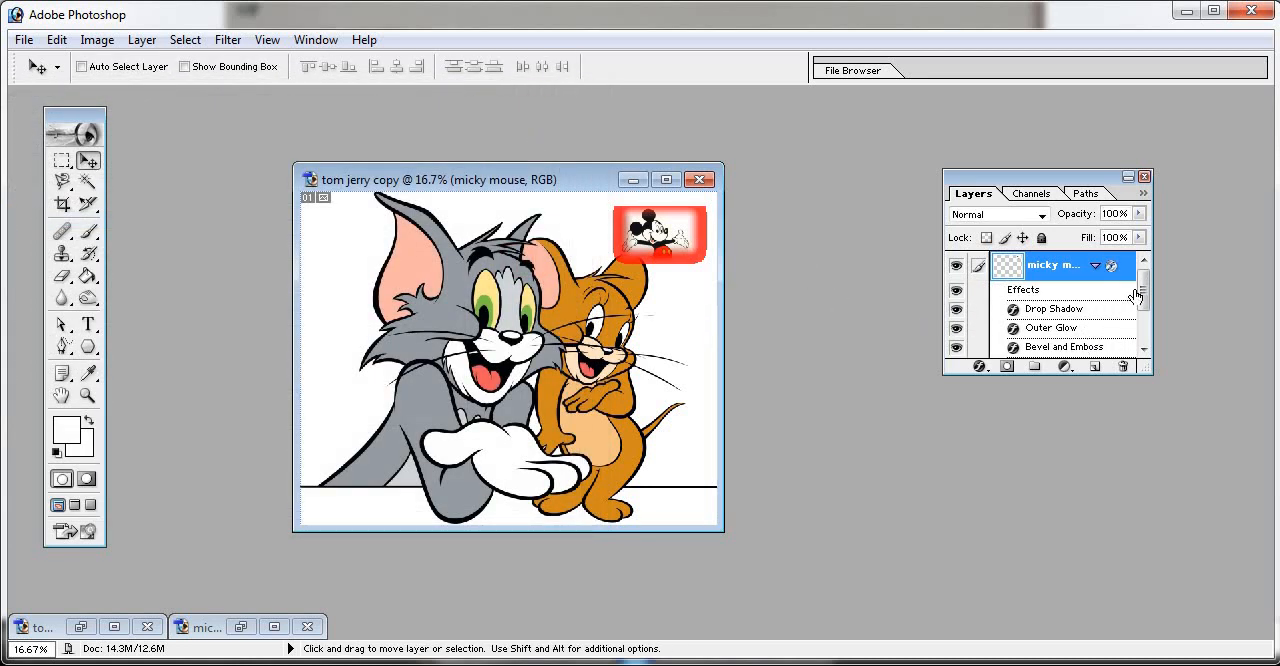
pyautogui.moveTo(1144, 291); pyautogui.dragTo(1144, 299)
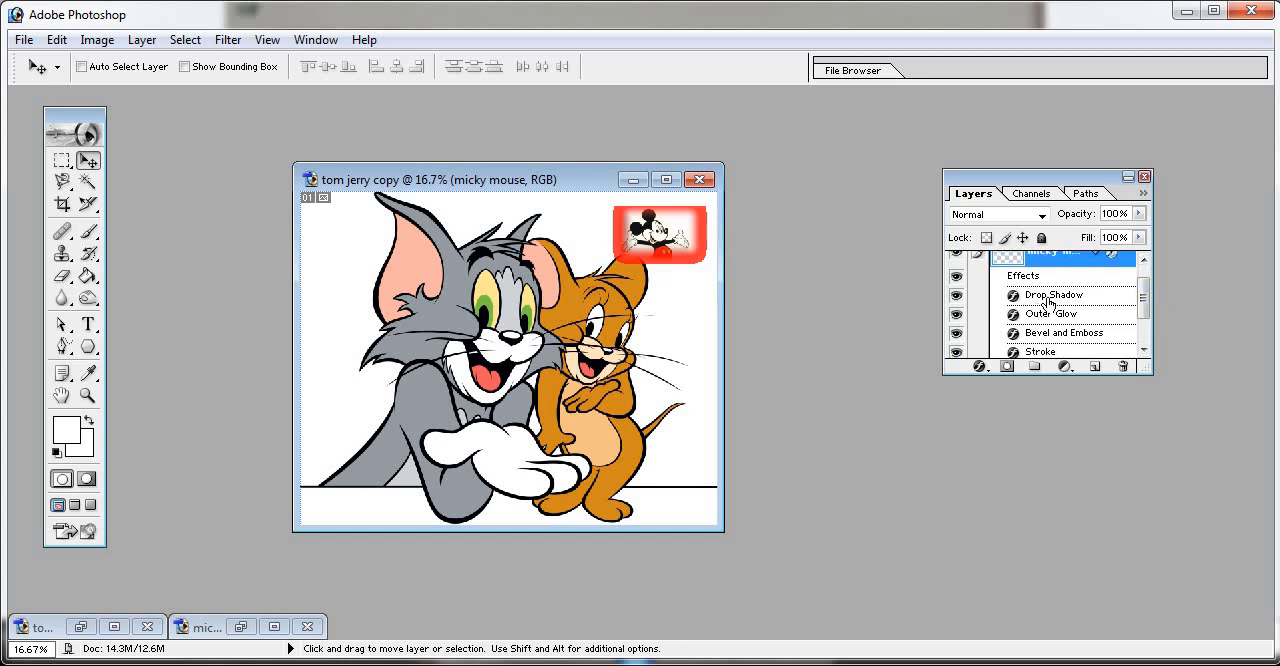
# - Hide the layer list and close the tom jerry copy document without saving its changes
pyautogui.click(1145, 178)
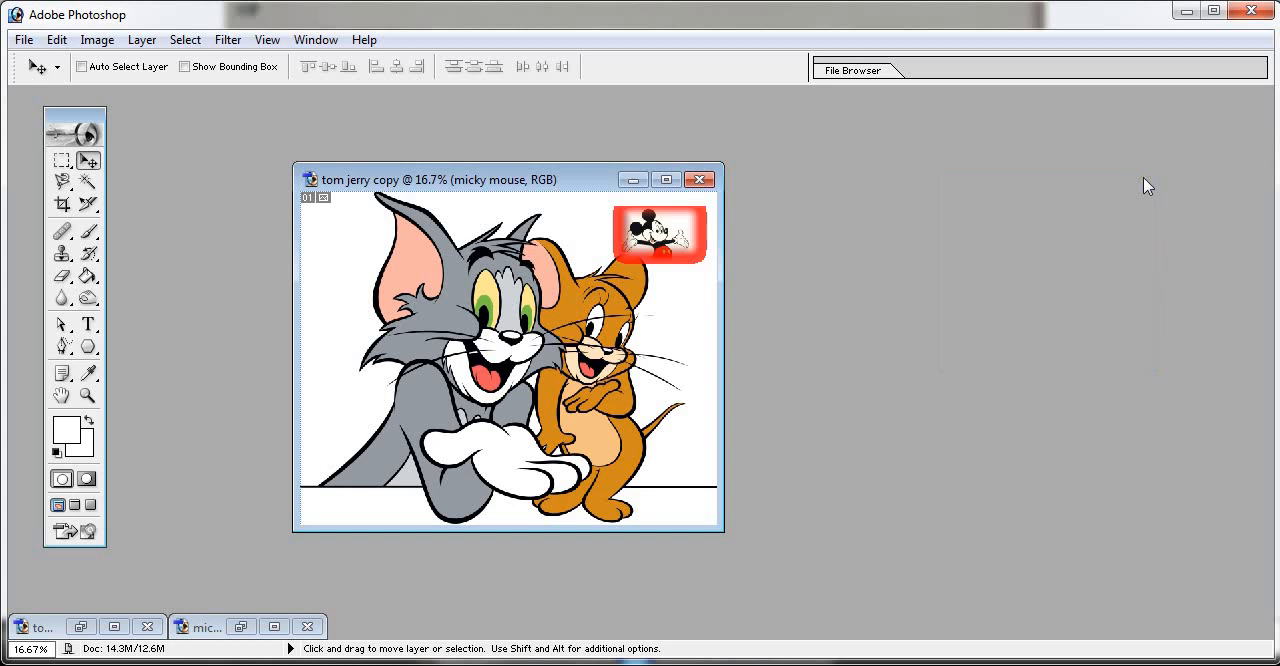
pyautogui.click(699, 180)
pyautogui.click(646, 275)
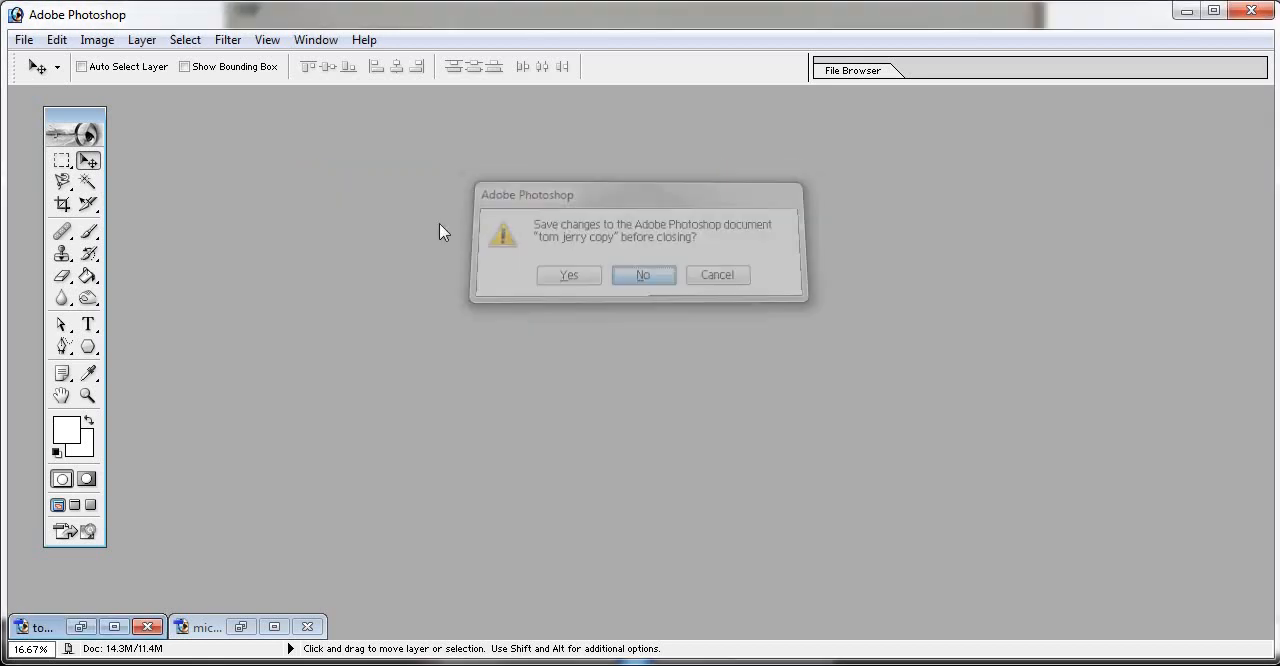
# - Open students.jpg from the photo folder, discarding its embedded colour profile
pyautogui.doubleClick(438, 223)
pyautogui.click(815, 160)
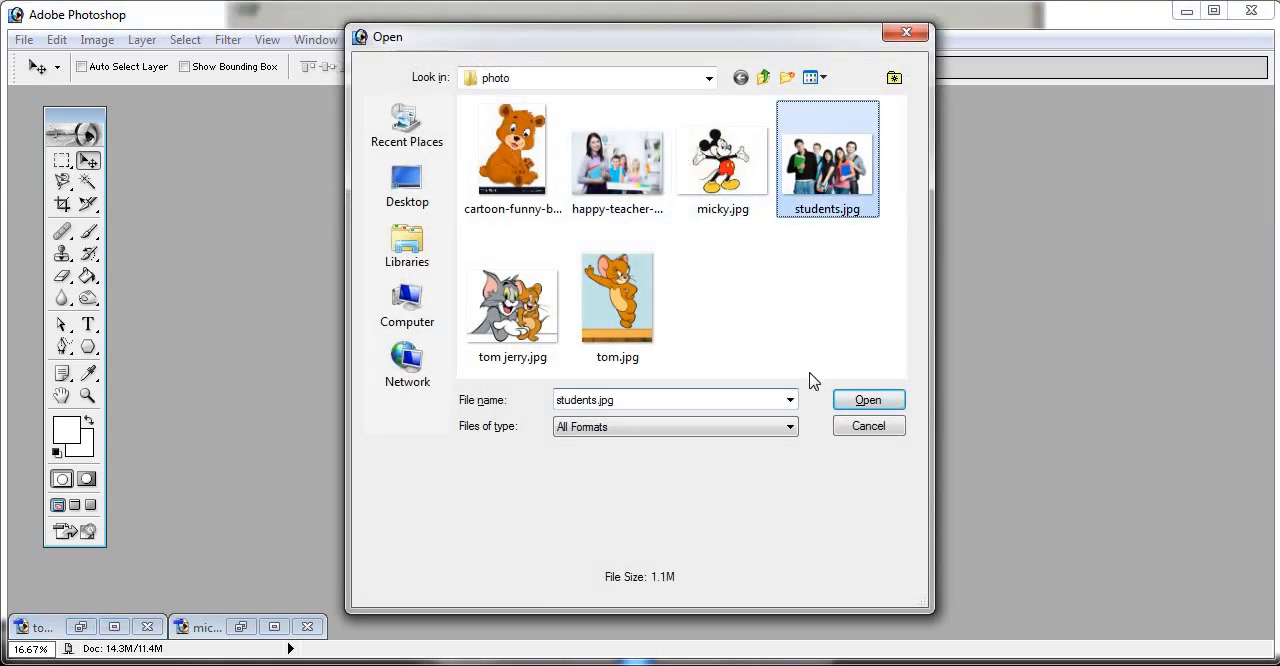
pyautogui.click(852, 400)
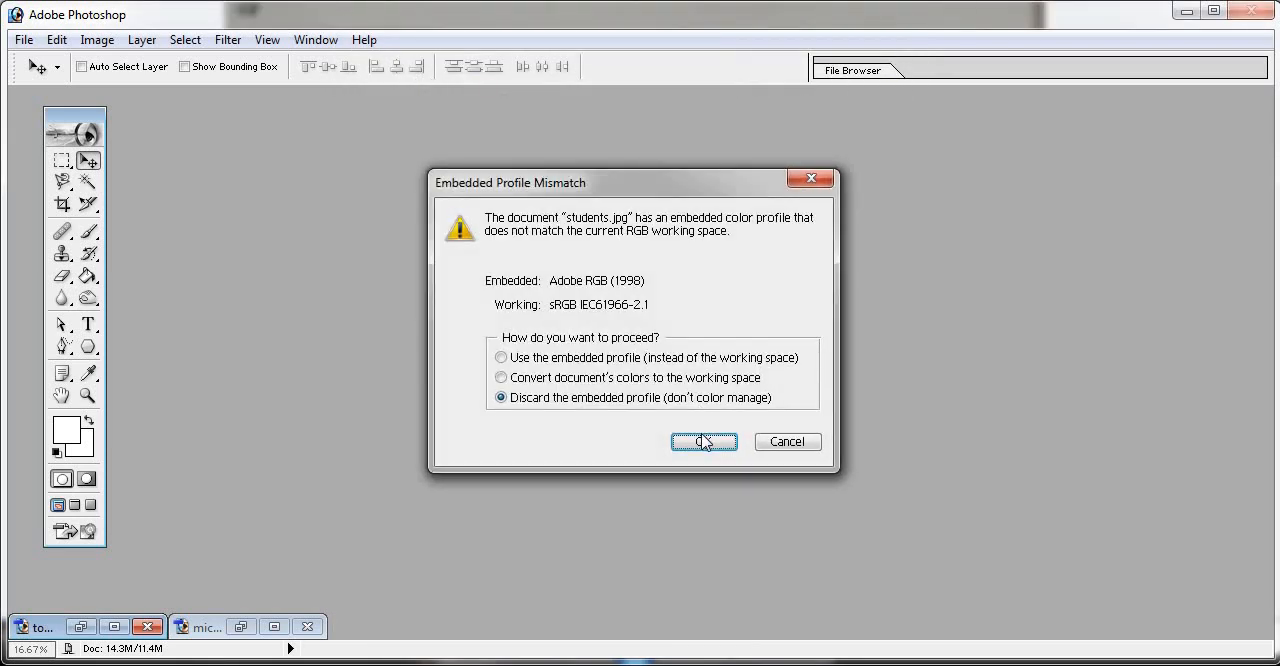
pyautogui.click(704, 441)
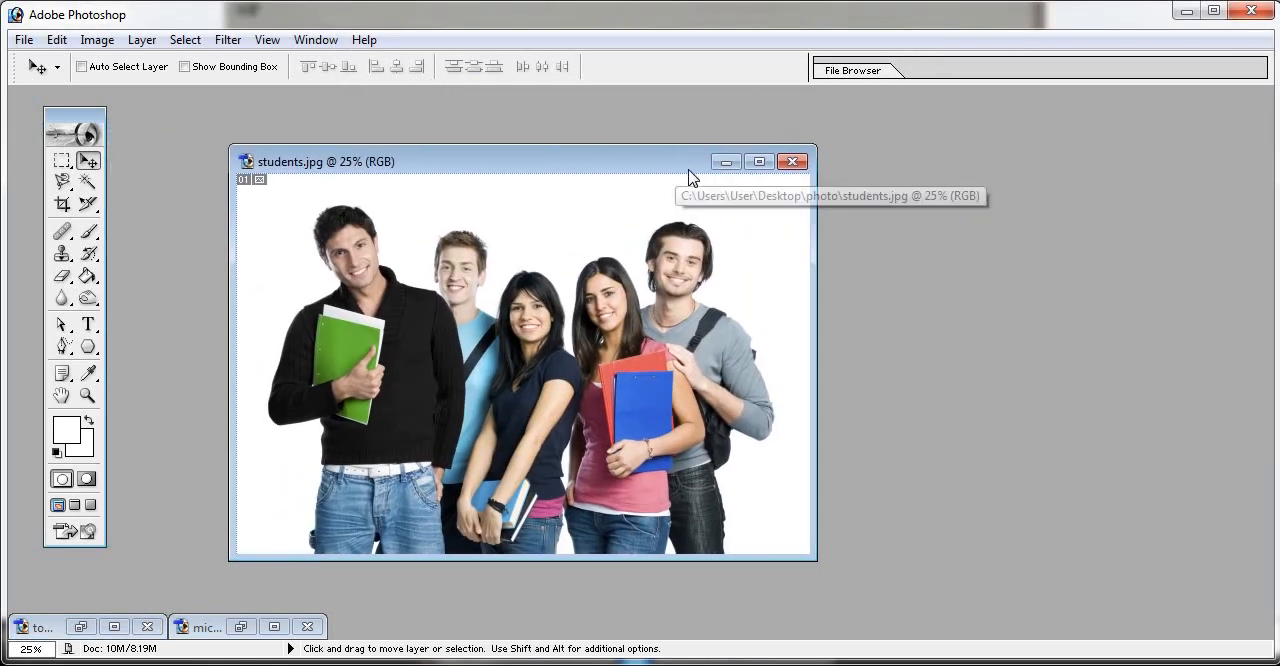
# - Open micky.jpg and move its selected Mickey Mouse area into students.jpg, above the students' heads
pyautogui.click(22, 40)
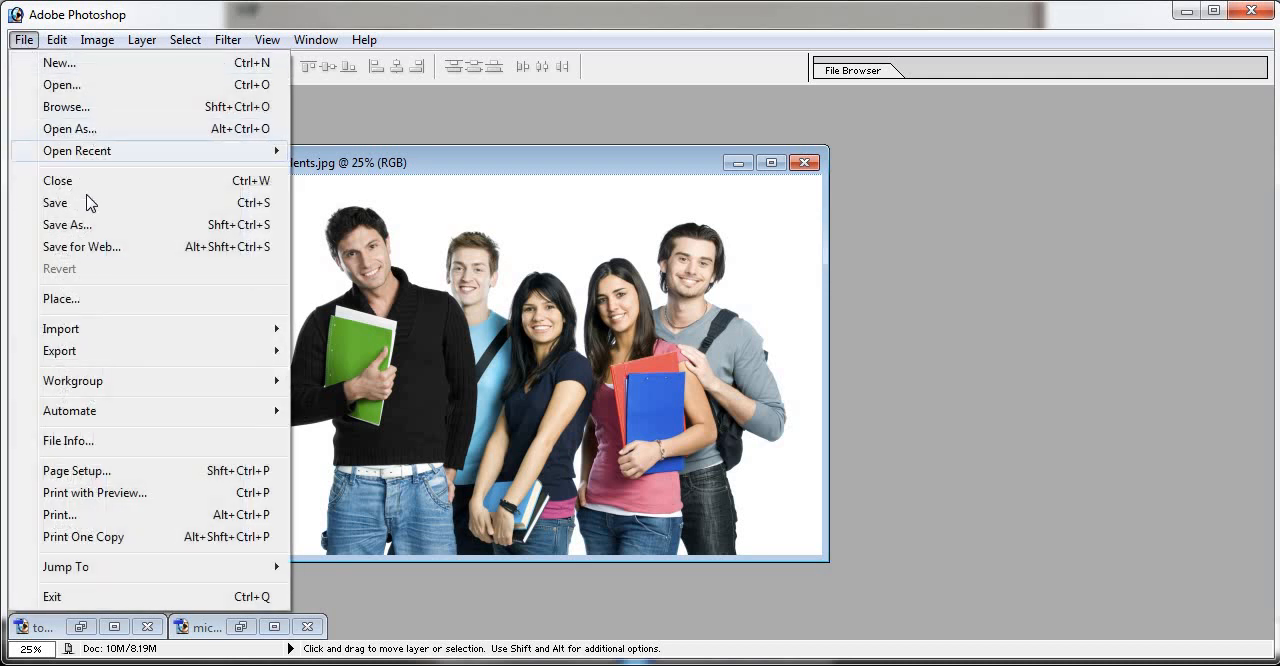
pyautogui.click(100, 90)
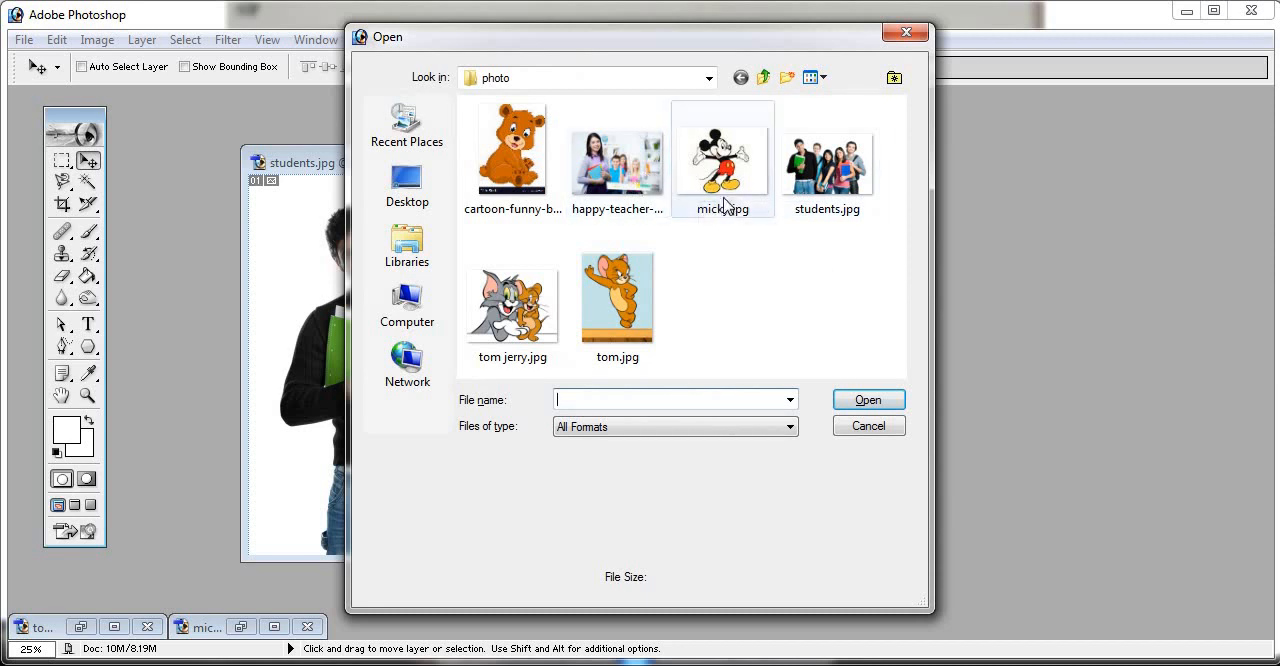
pyautogui.click(722, 160)
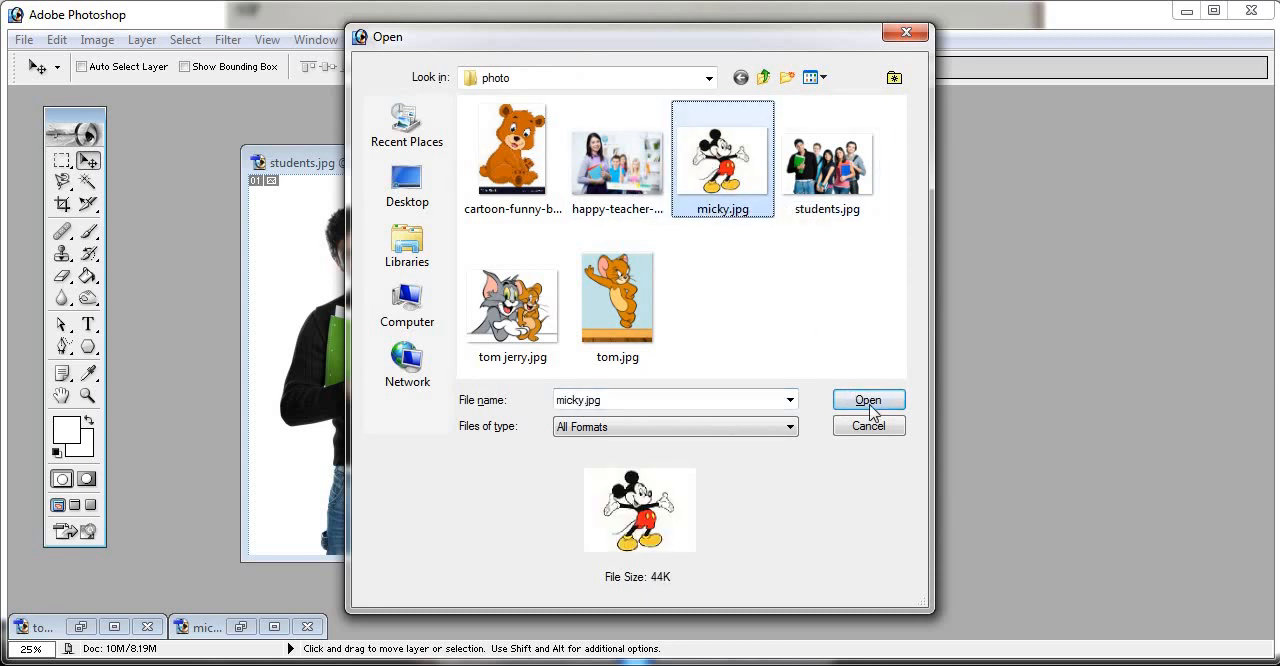
pyautogui.click(868, 400)
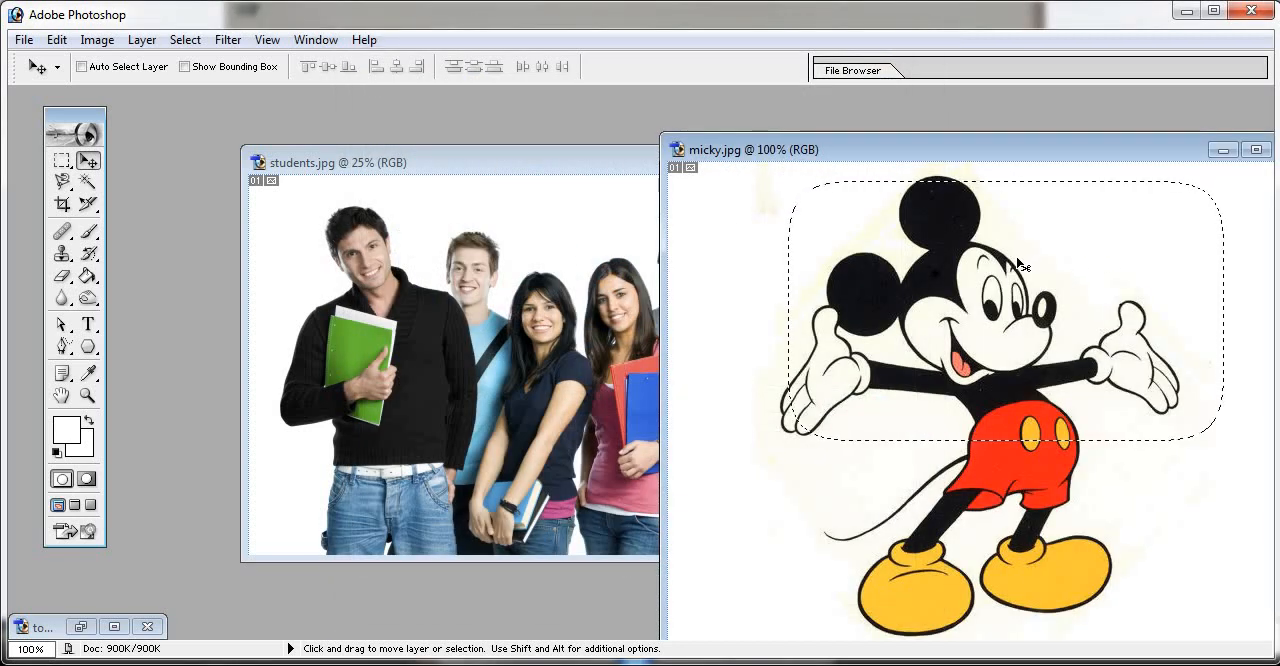
pyautogui.moveTo(1021, 261); pyautogui.dragTo(581, 201)
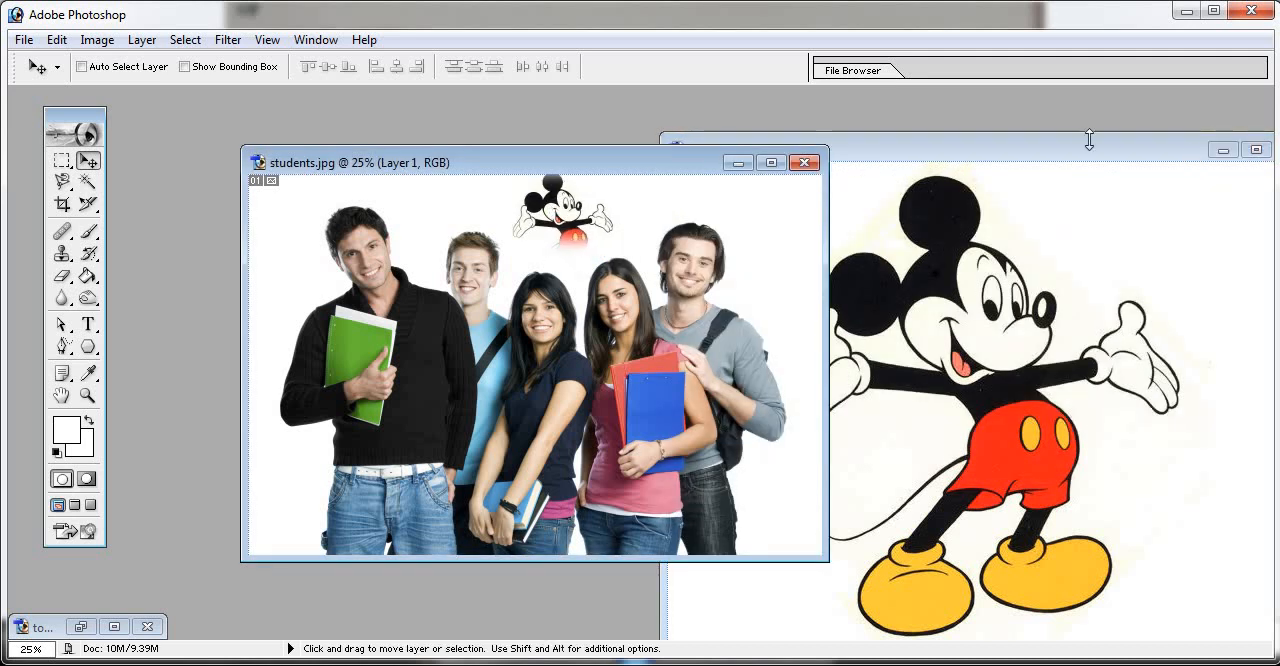
# - Close micky.jpg without saving changes
pyautogui.click(1256, 150)
pyautogui.moveTo(1108, 152); pyautogui.dragTo(1023, 136)
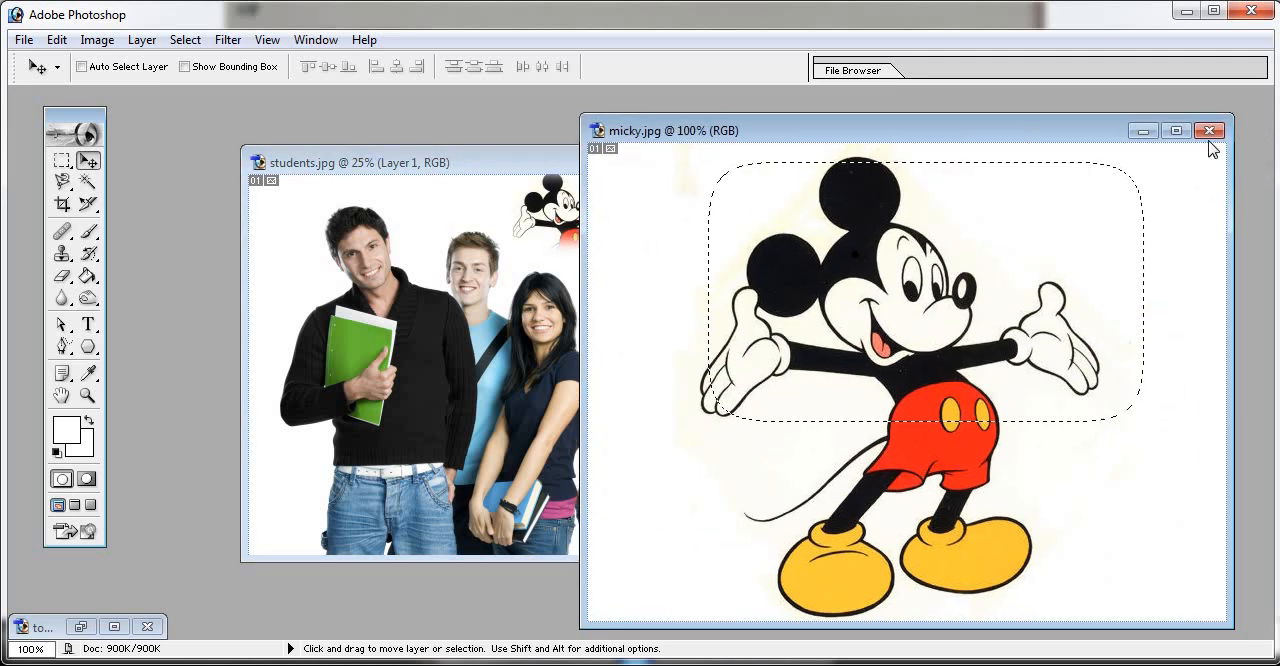
pyautogui.click(1209, 130)
pyautogui.click(641, 276)
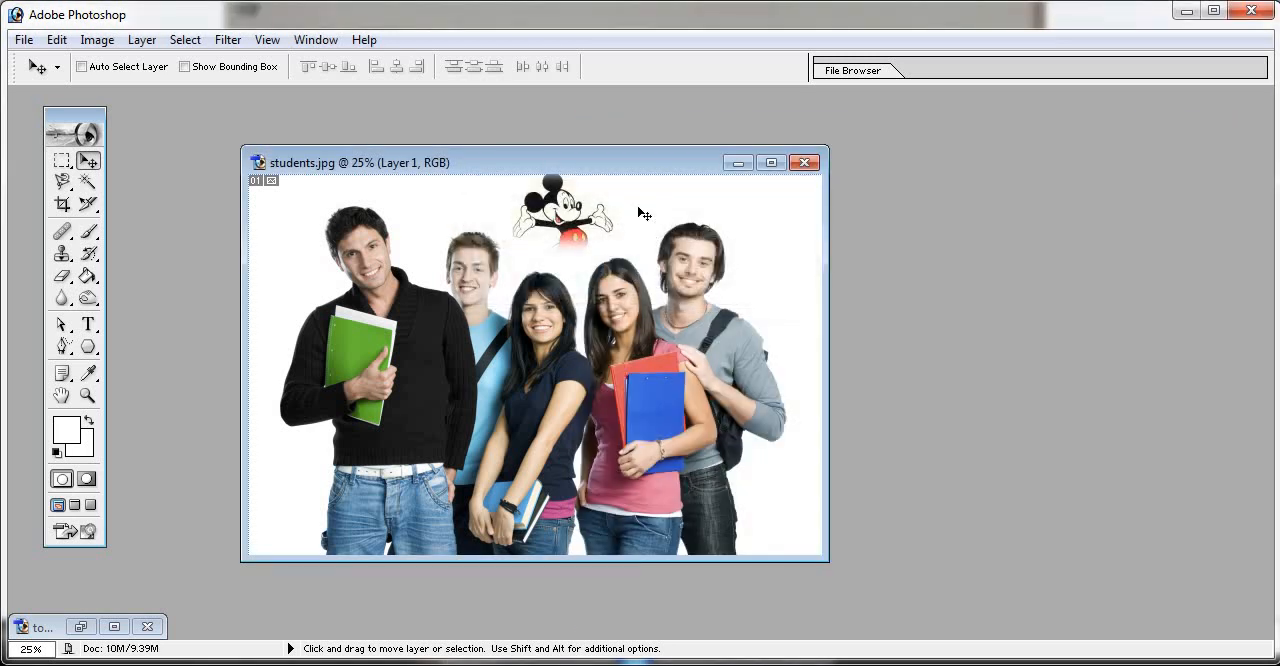
# - Show the layer list clear of the repositioned students.jpg window and nudge the Mickey Mouse layer slightly down
pyautogui.moveTo(630, 170); pyautogui.dragTo(703, 136)
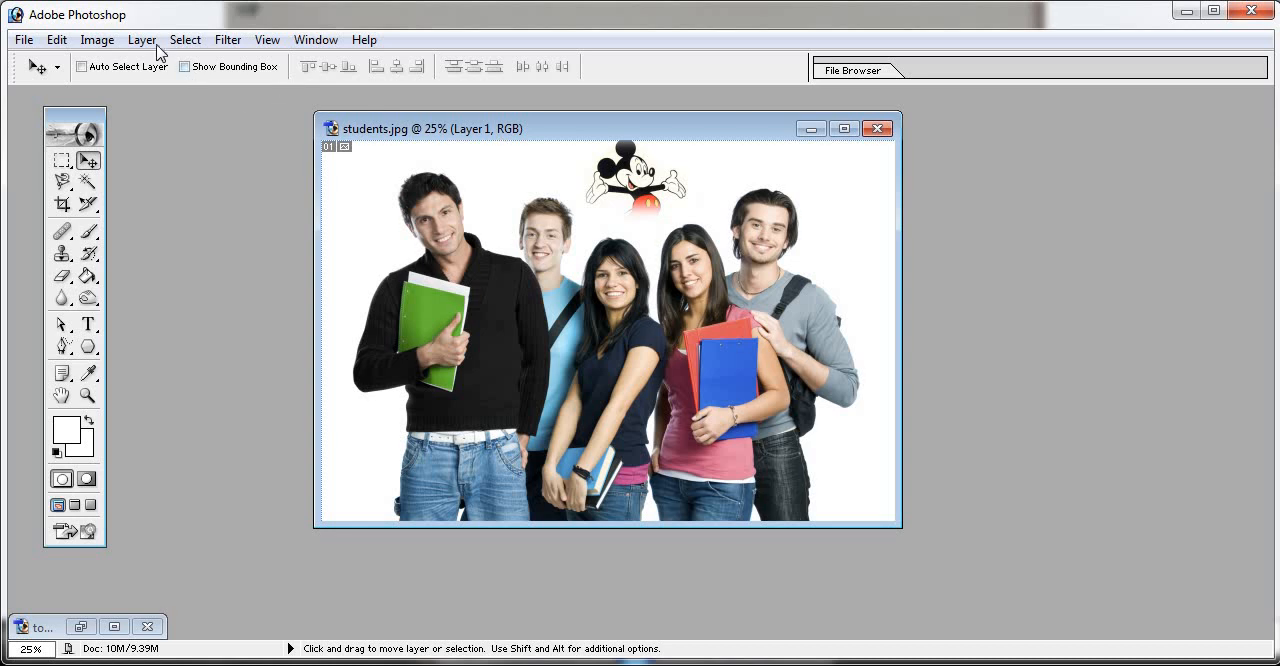
pyautogui.click(316, 39)
pyautogui.click(345, 397)
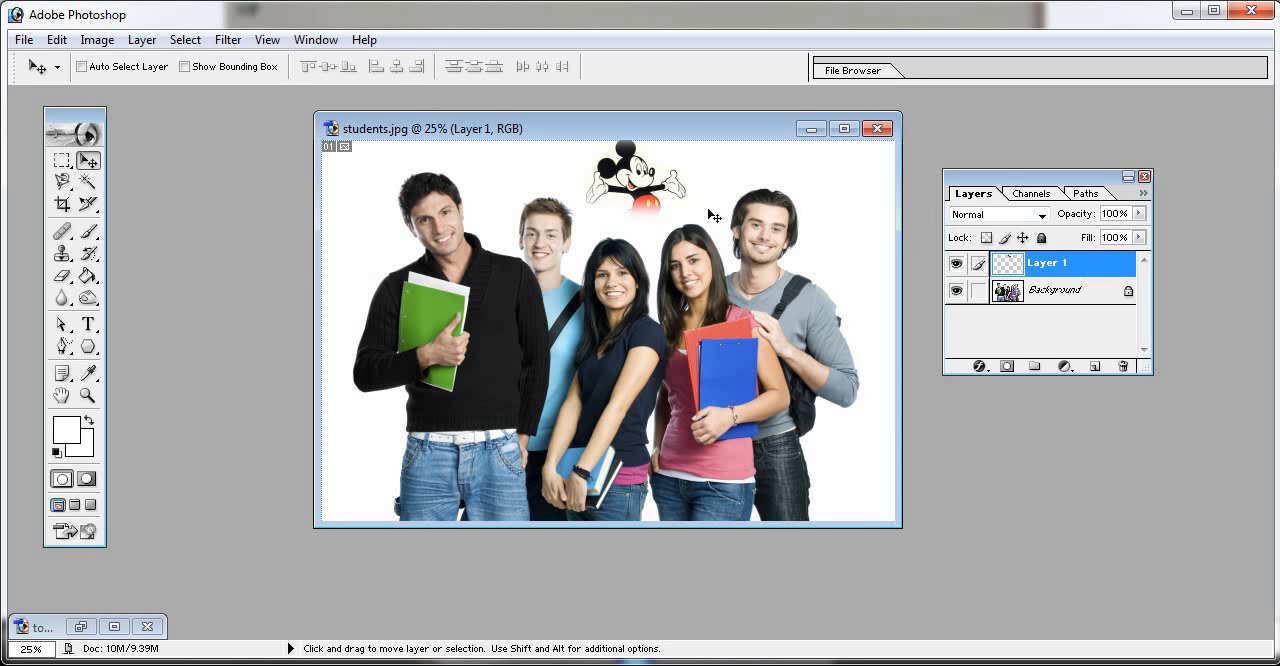
pyautogui.moveTo(626, 187); pyautogui.dragTo(623, 192)
pyautogui.moveTo(1061, 170); pyautogui.dragTo(1134, 143)
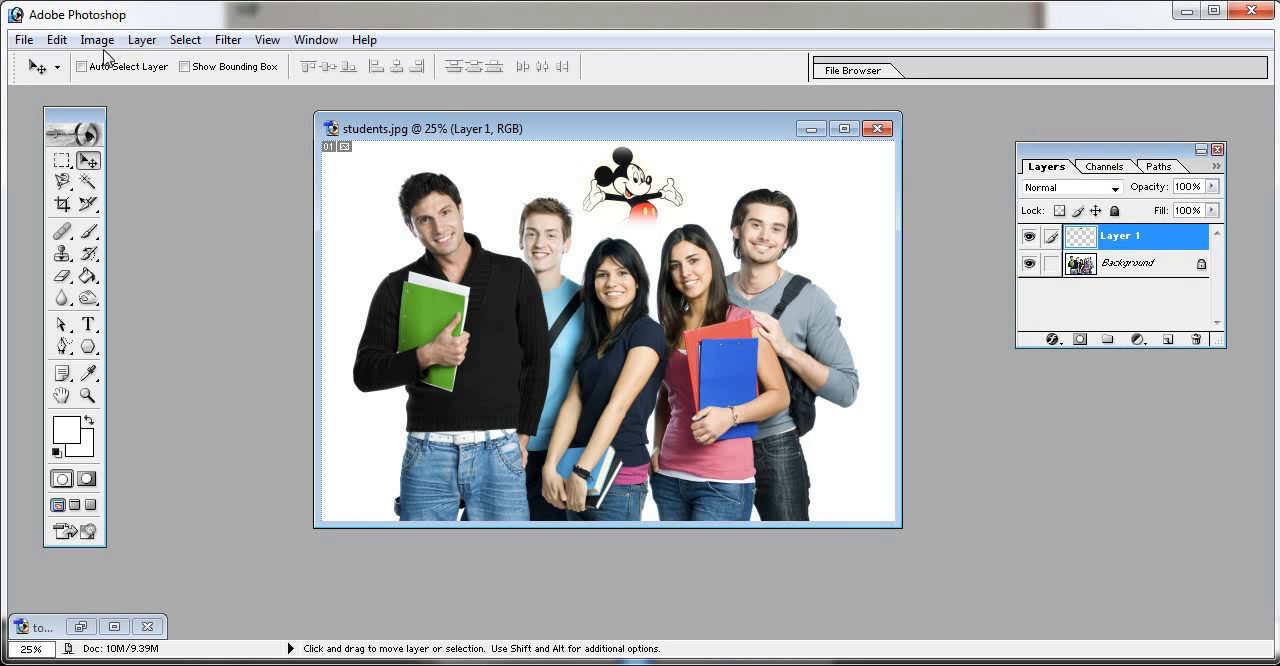
# - Try Outer Glow, Inner Shadow and Drop Shadow effects on the Mickey Mouse layer in students.jpg
pyautogui.click(141, 40)
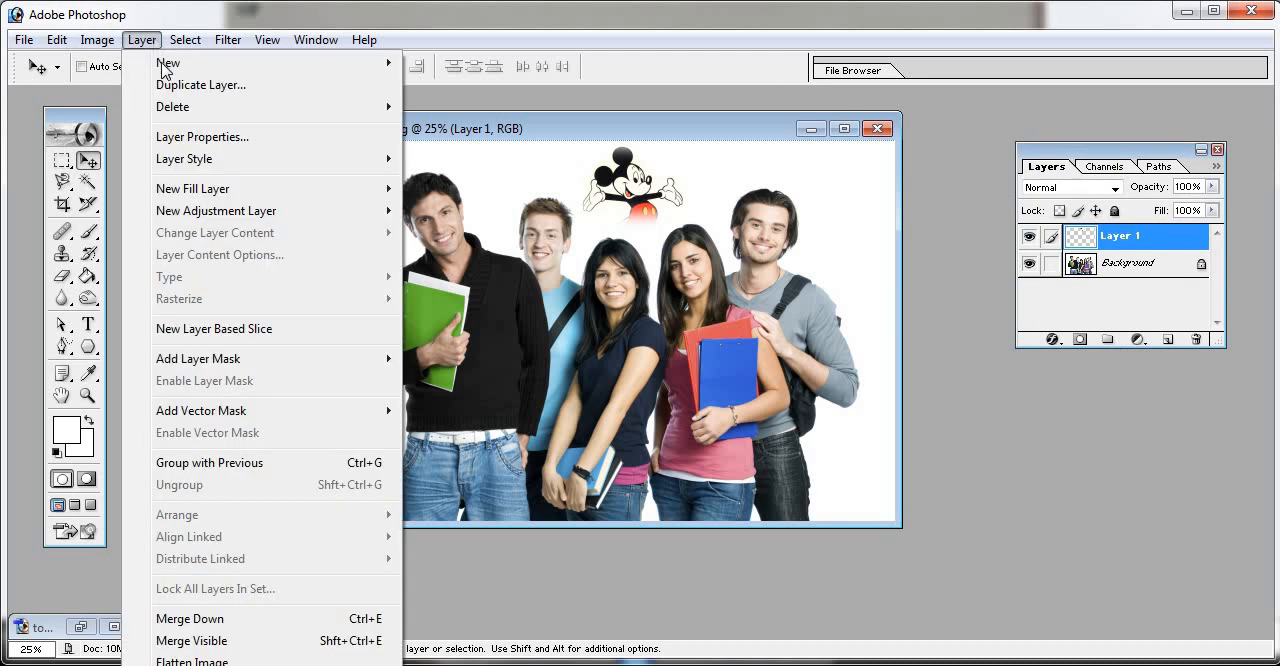
pyautogui.moveTo(244, 165)
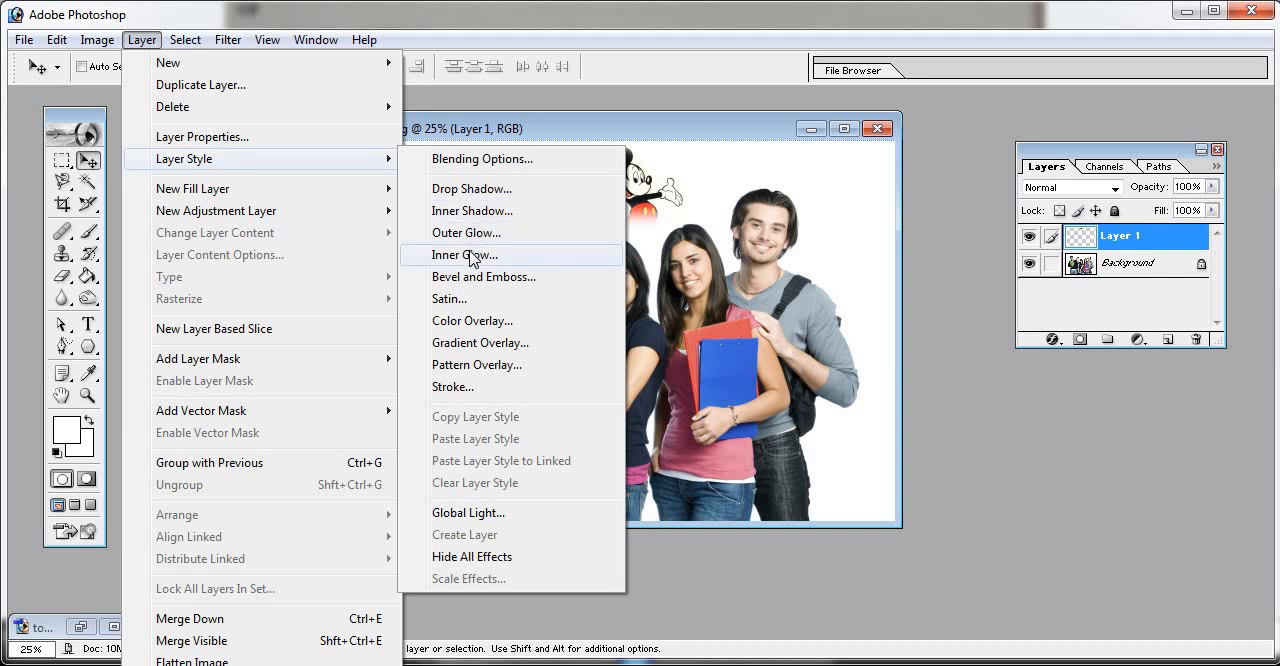
pyautogui.click(500, 238)
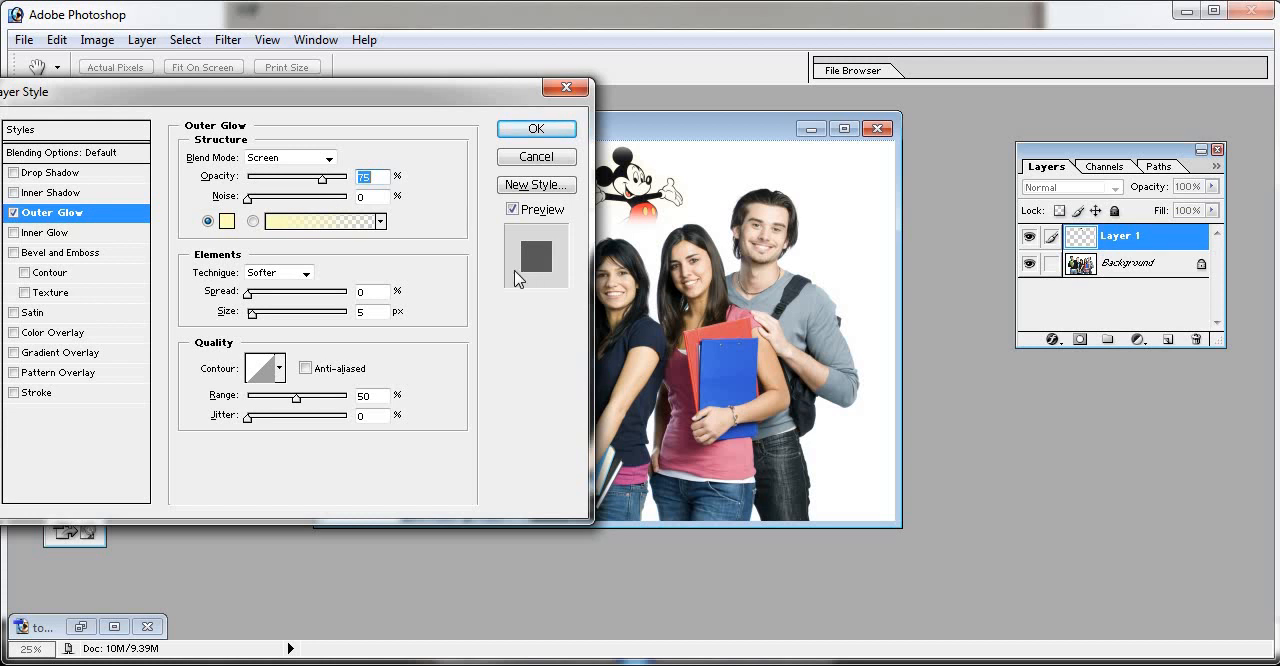
pyautogui.click(70, 192)
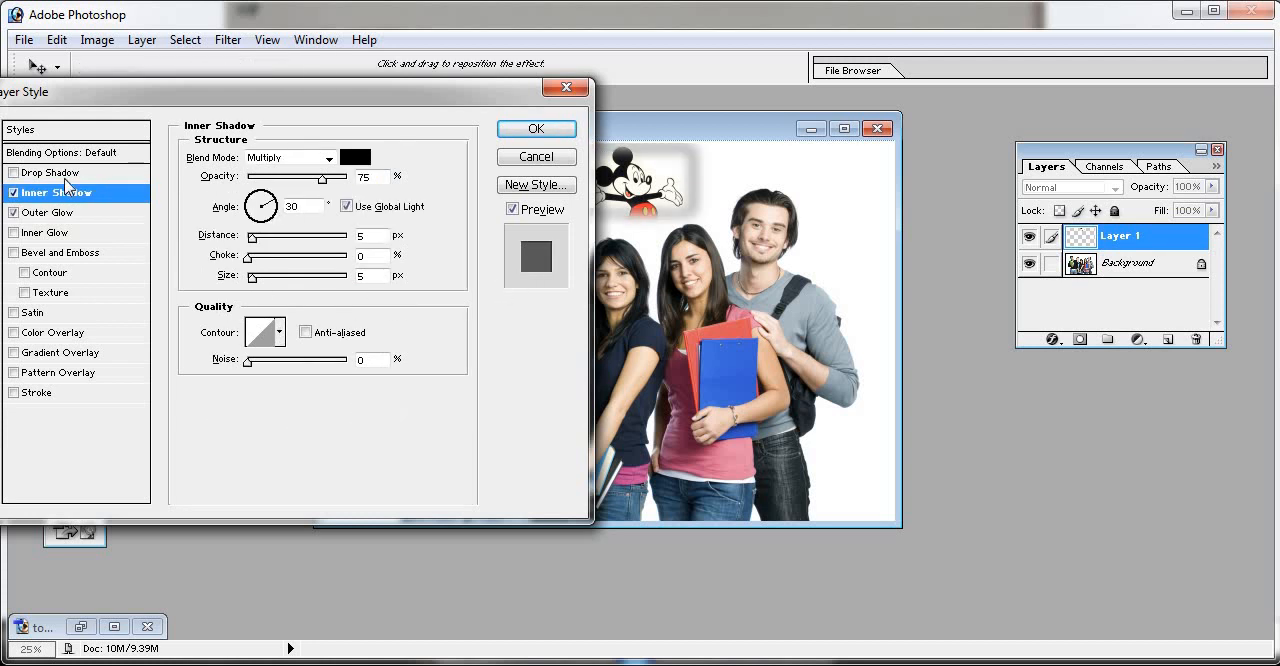
pyautogui.click(64, 174)
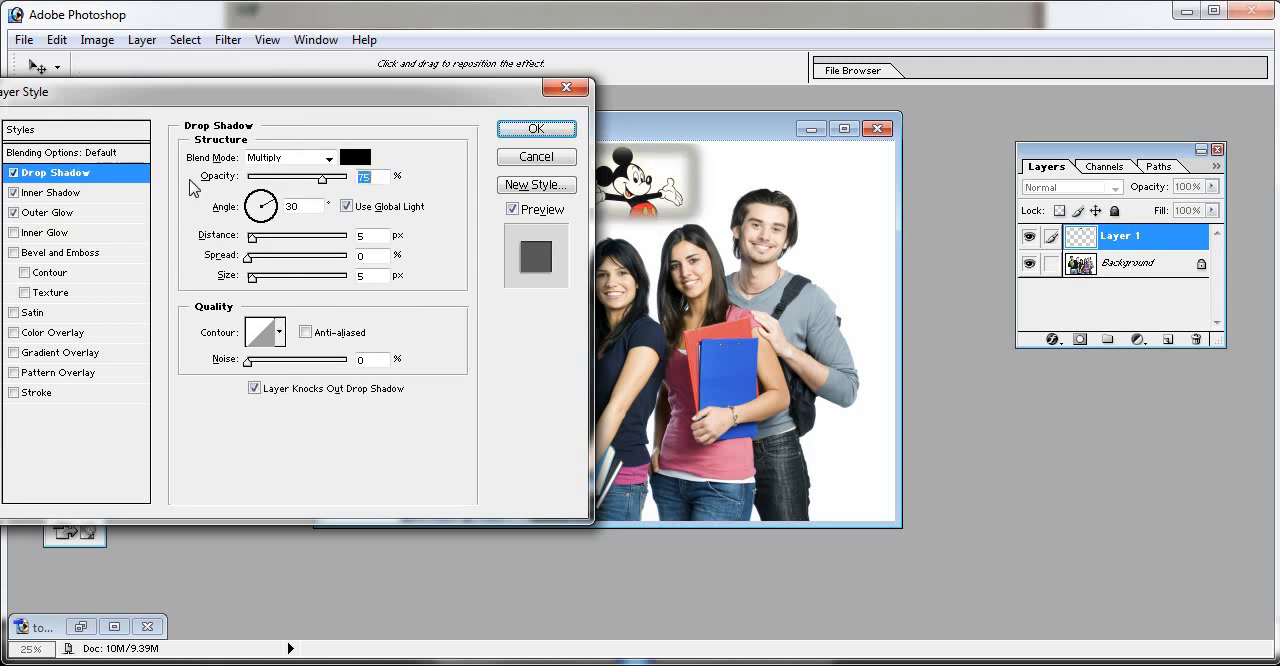
# - Set the Drop Shadow colour of the Mickey Mouse layer to purple 8F09F7
pyautogui.click(352, 160)
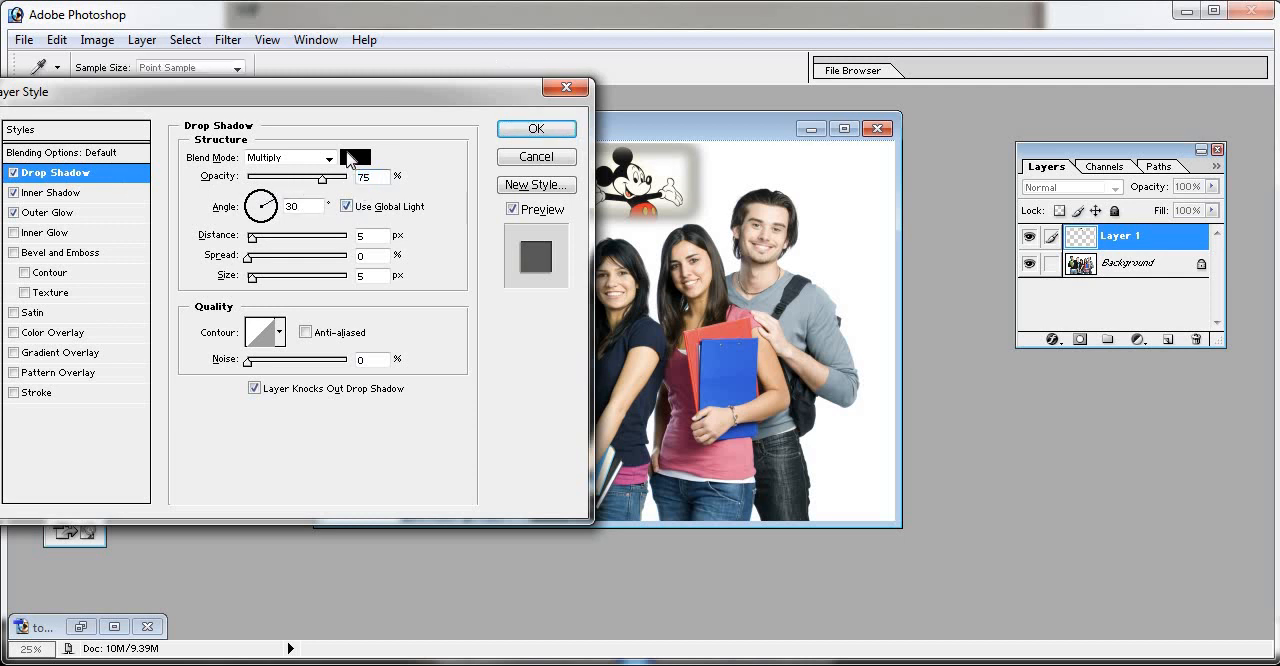
pyautogui.click(280, 259)
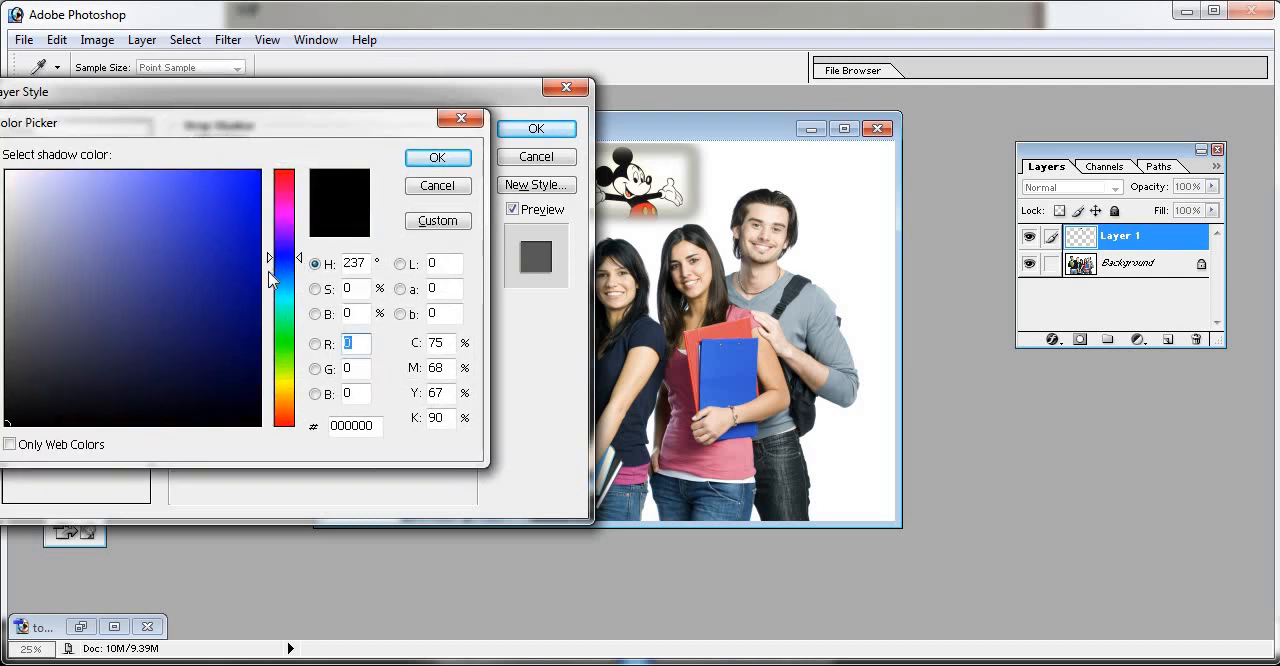
pyautogui.moveTo(283, 259); pyautogui.dragTo(294, 226)
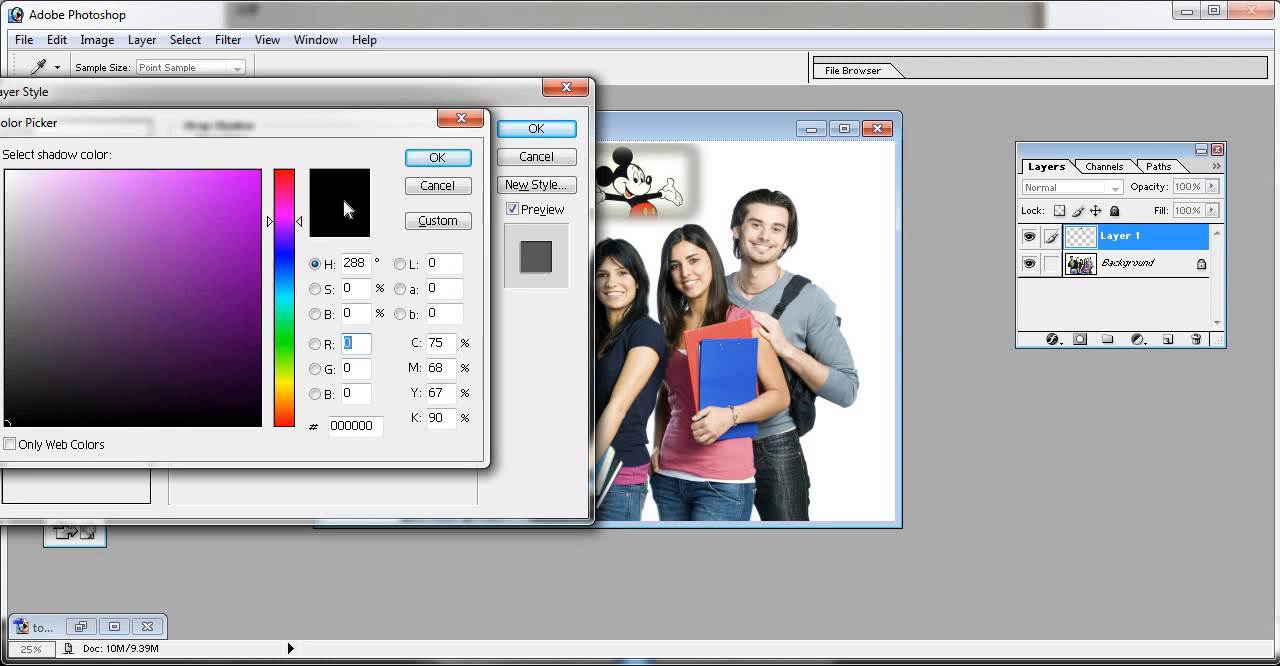
pyautogui.click(281, 230)
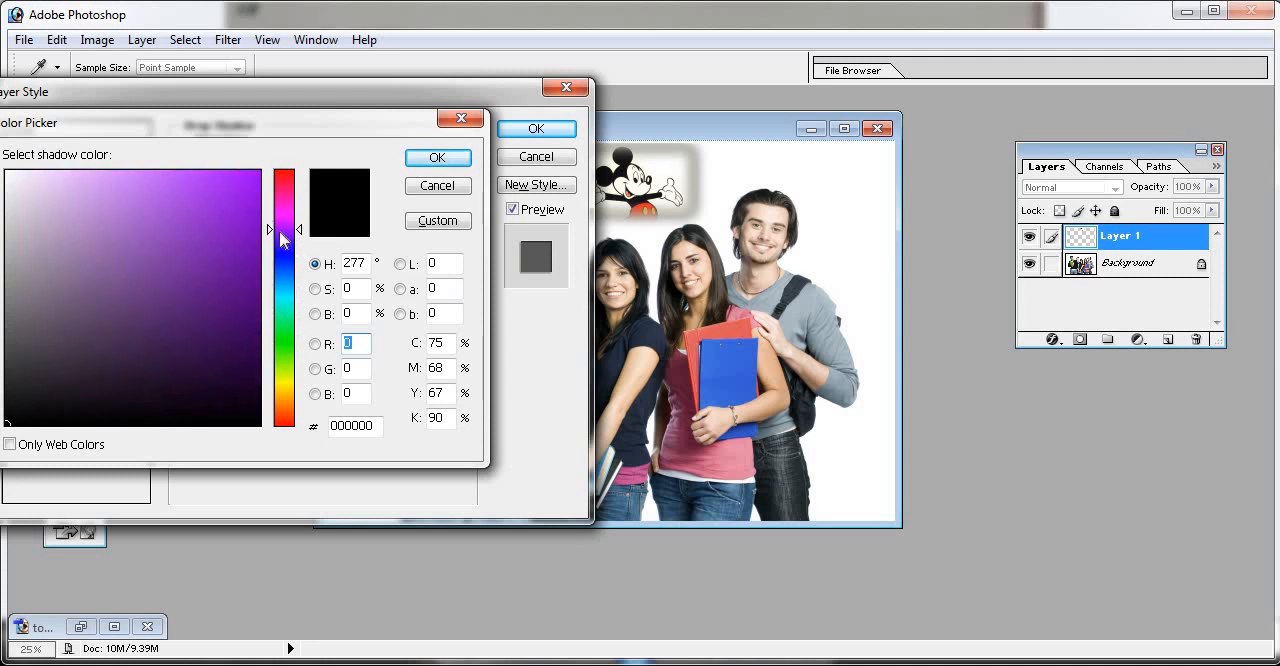
pyautogui.click(430, 158)
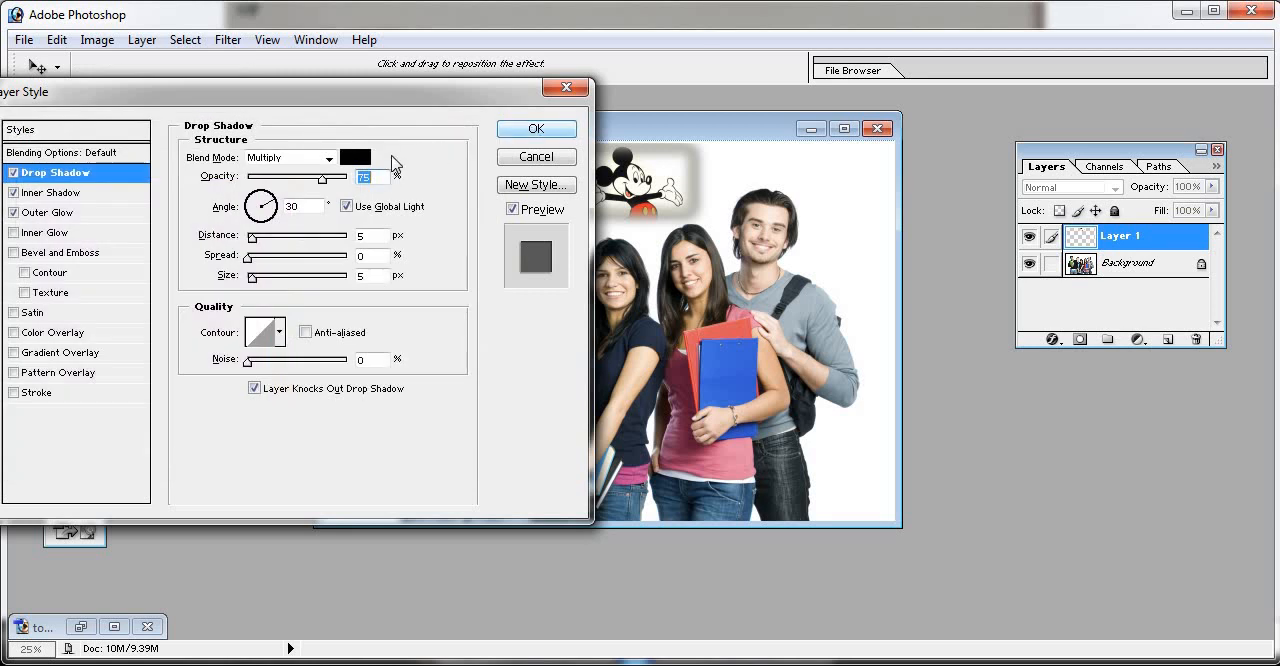
pyautogui.click(358, 162)
pyautogui.click(251, 178)
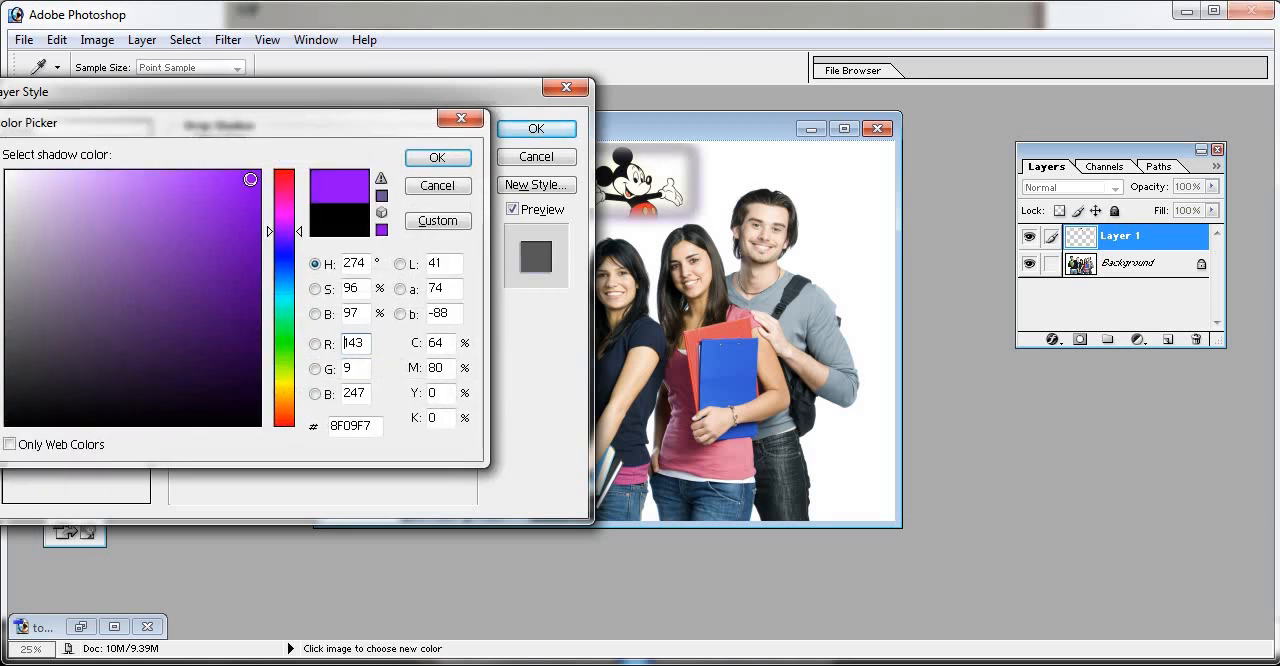
pyautogui.click(438, 158)
# - Change the Drop Shadow colour of the Mickey Mouse layer to red F71A09
pyautogui.moveTo(485, 90); pyautogui.dragTo(515, 90)
pyautogui.click(385, 155)
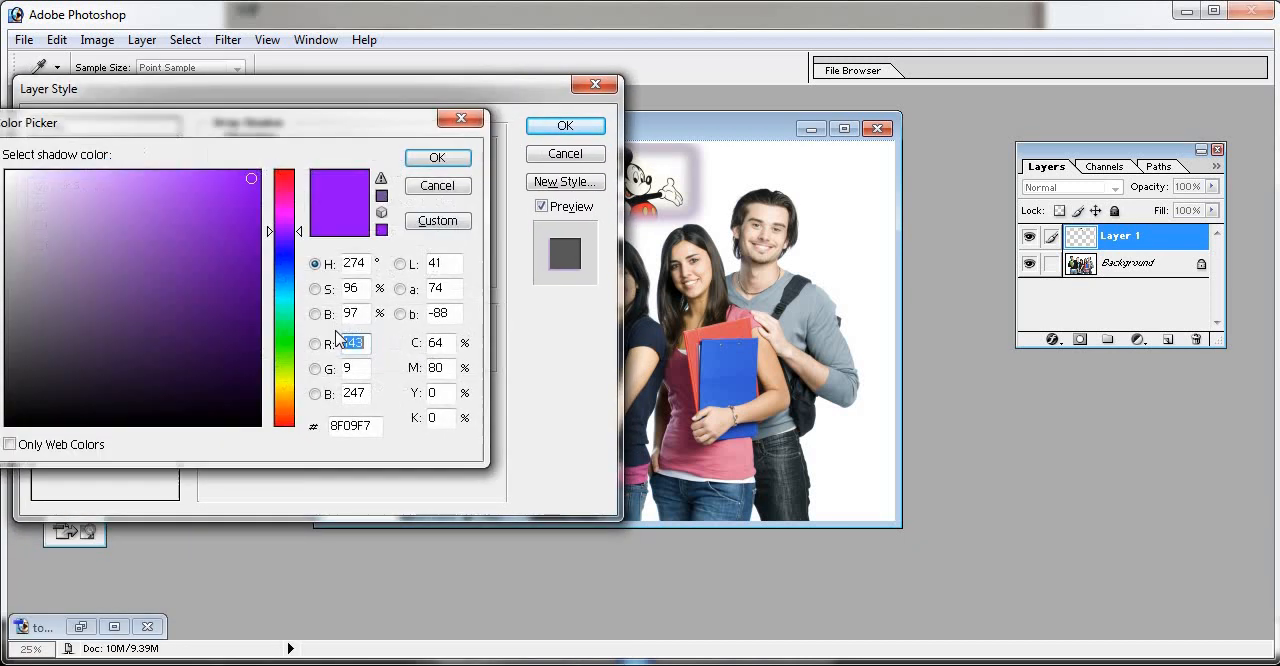
pyautogui.click(278, 423)
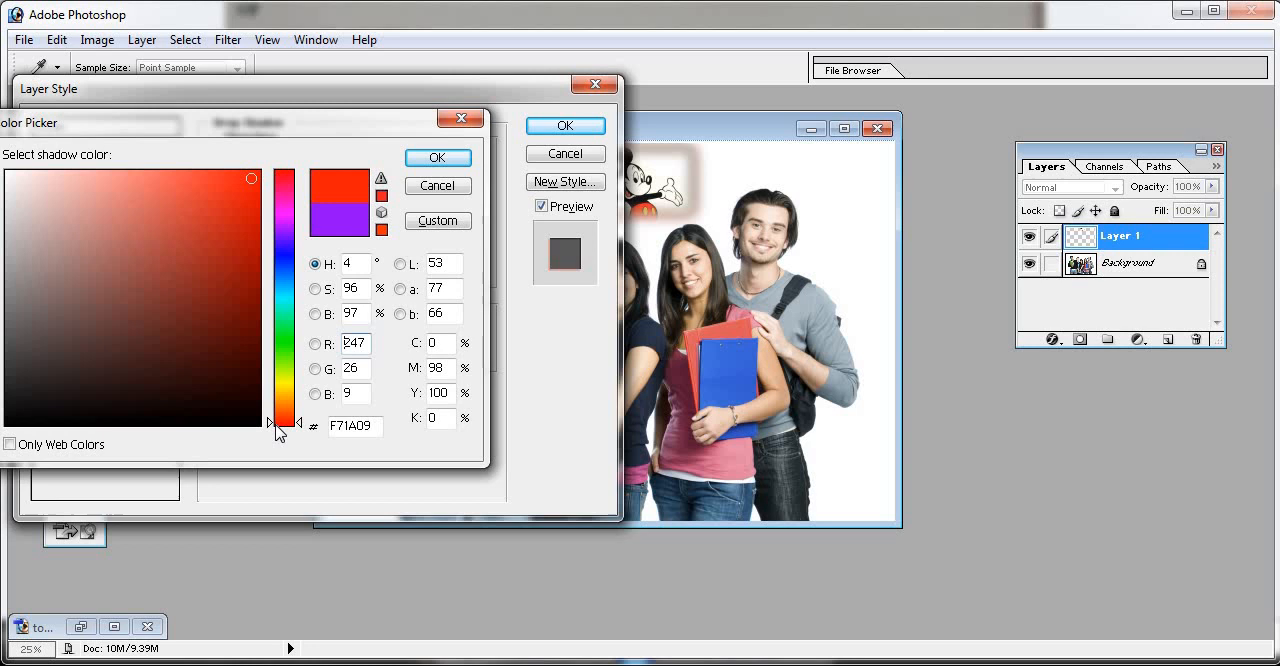
pyautogui.click(438, 158)
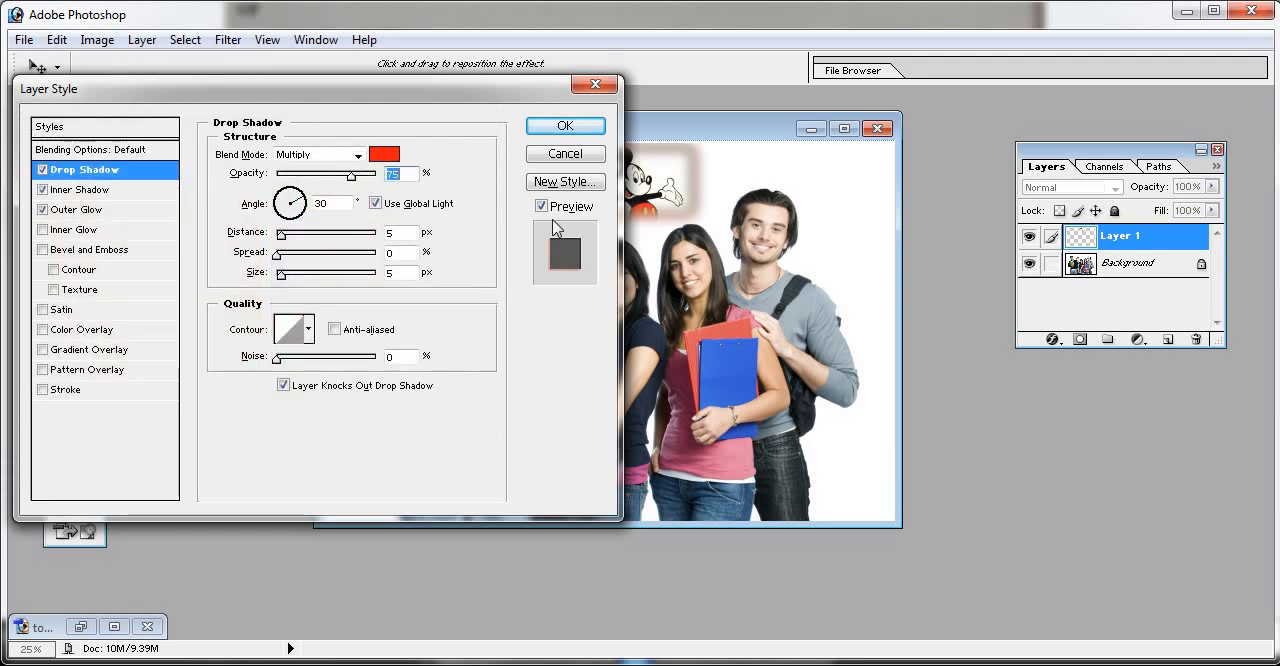
# - Try a black-to-white linear Gradient Overlay on the Mickey Mouse layer, then discard all the layer style changes
pyautogui.moveTo(402, 97); pyautogui.dragTo(402, 160)
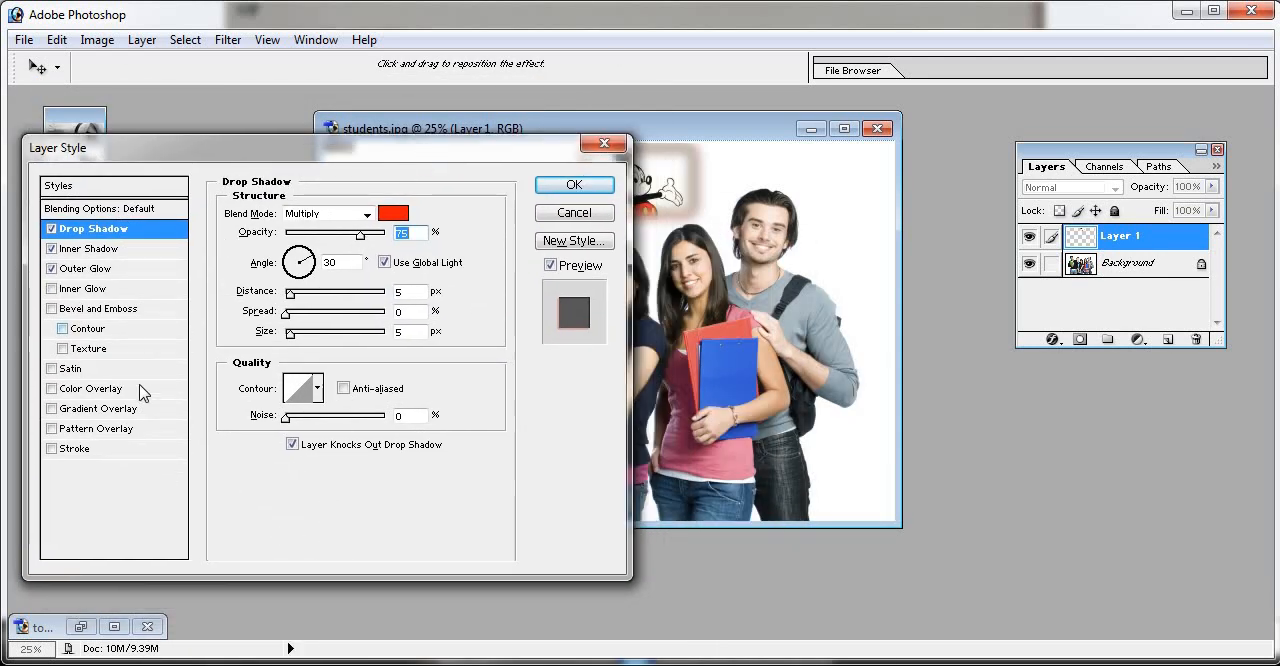
pyautogui.click(100, 416)
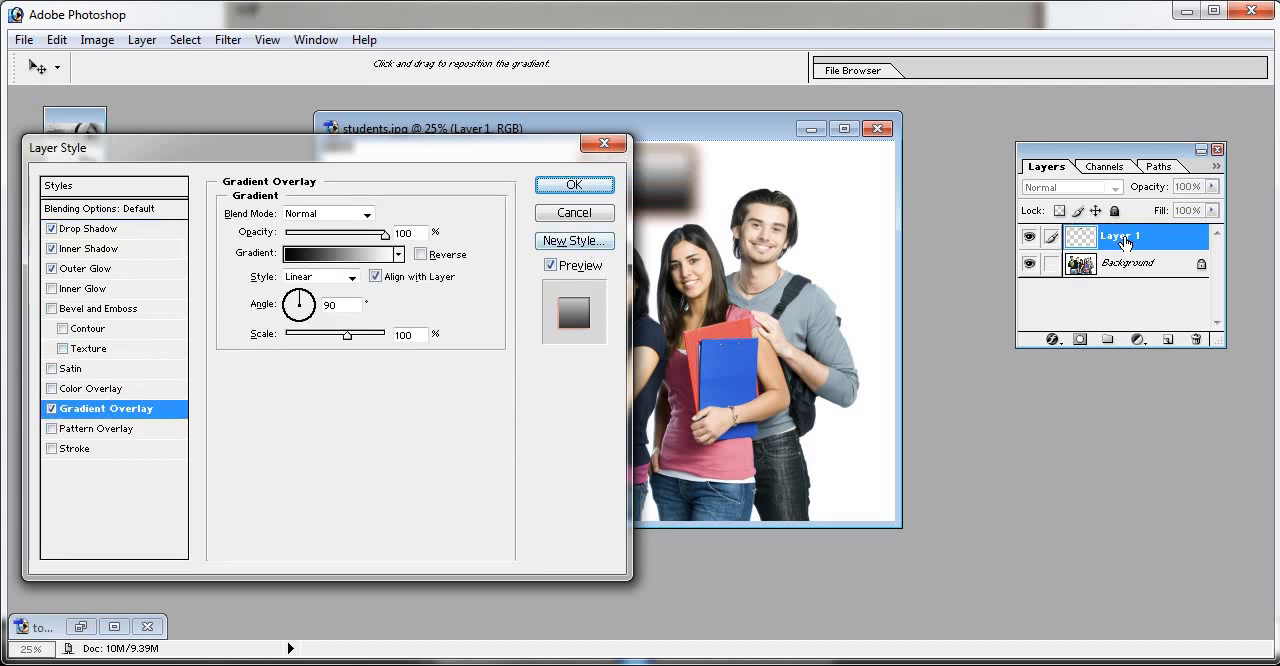
pyautogui.press('Return')
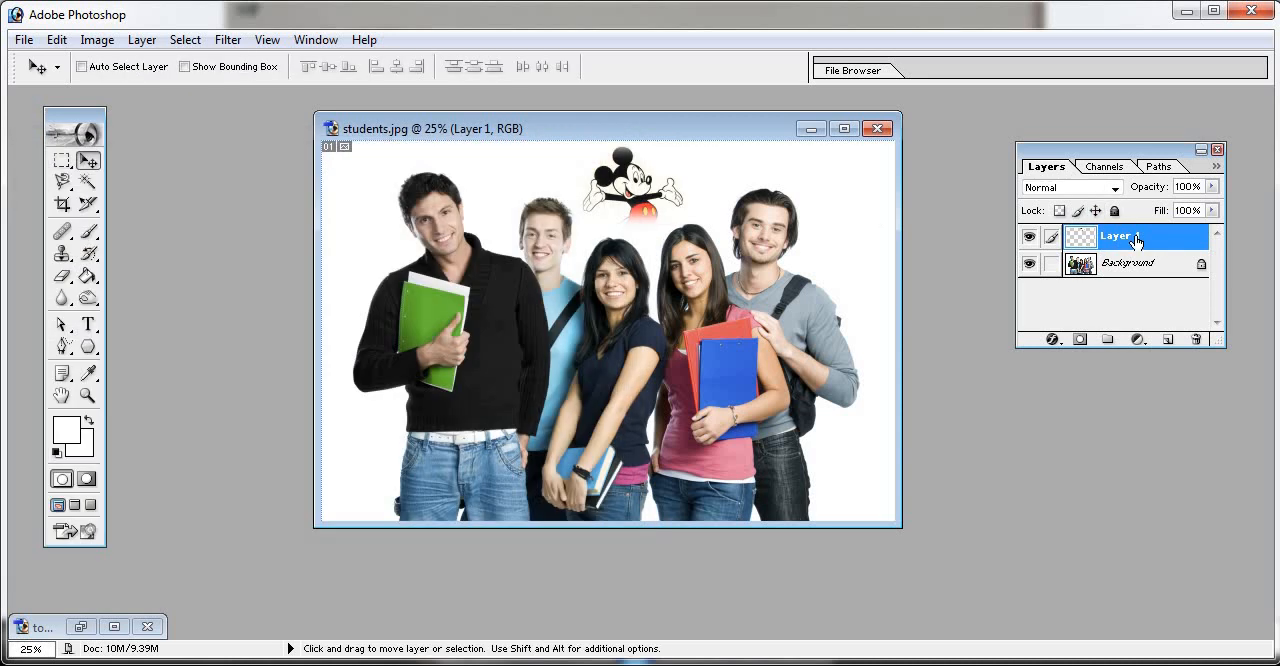
# - Open the layer style settings of Layer 1 and dismiss them without changes
pyautogui.doubleClick(1135, 238)
pyautogui.doubleClick(1160, 245)
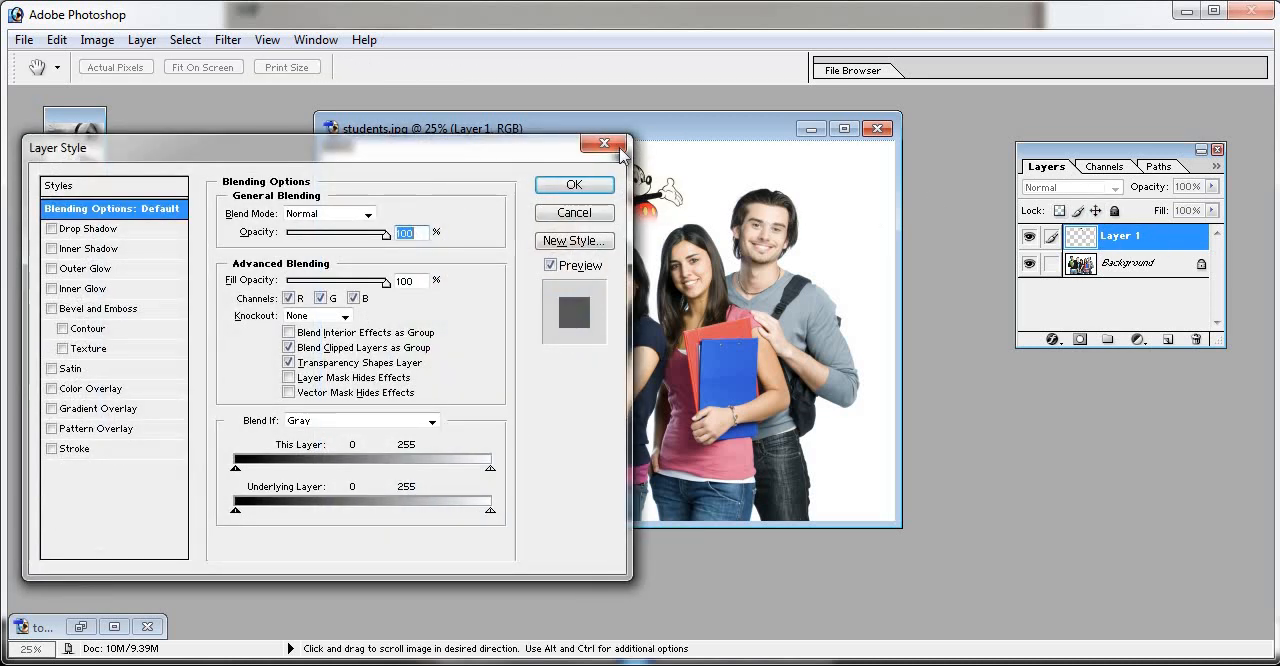
pyautogui.click(618, 147)
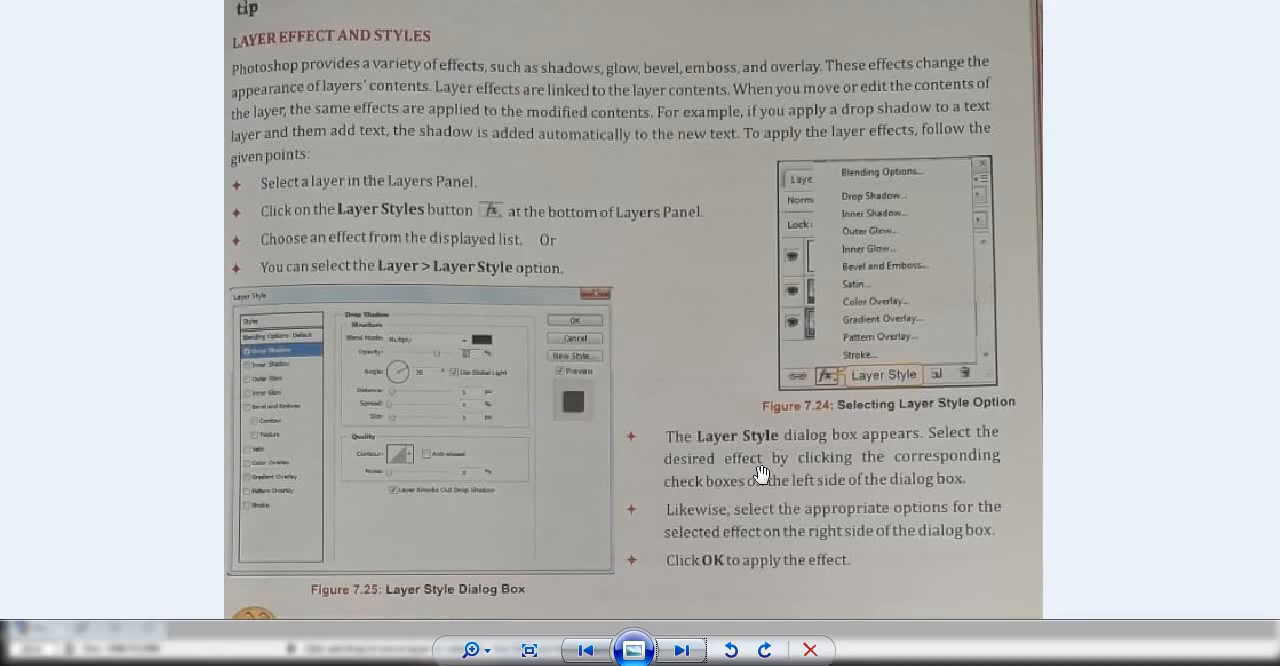
# - Switch to the textbook page in Windows Photo Viewer and read on to the Recap of the Chapter
pyautogui.scroll(-5, 735, 300)
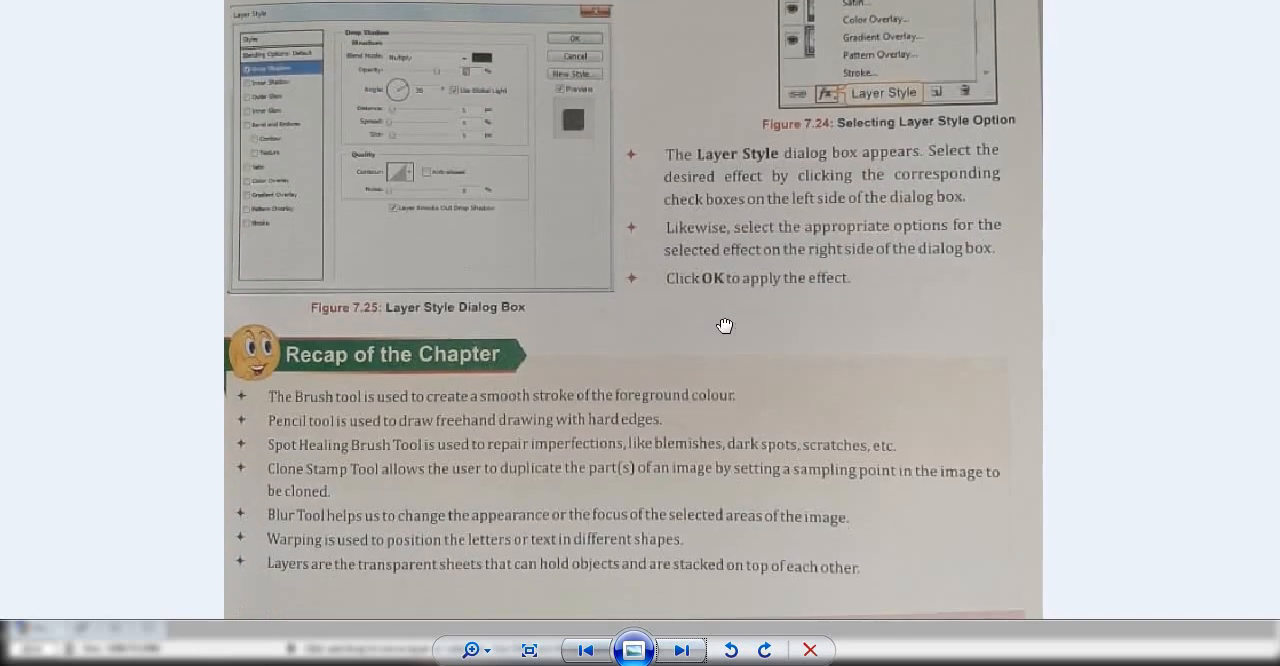